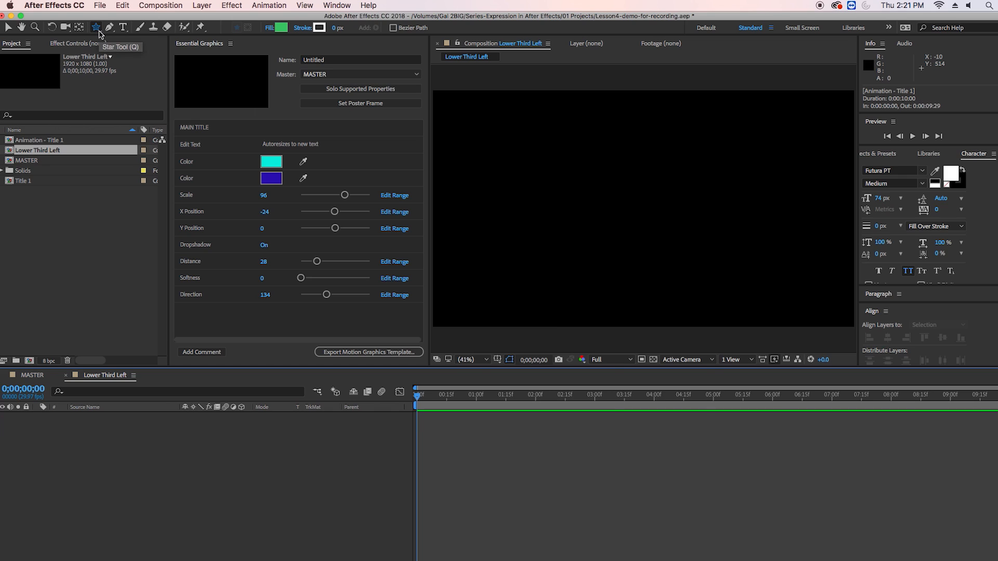
# Draw a green rectangle without stroke, about 704 × 146 px, in the composition's lower left and nudge it slightly up and left
pyautogui.press('q')
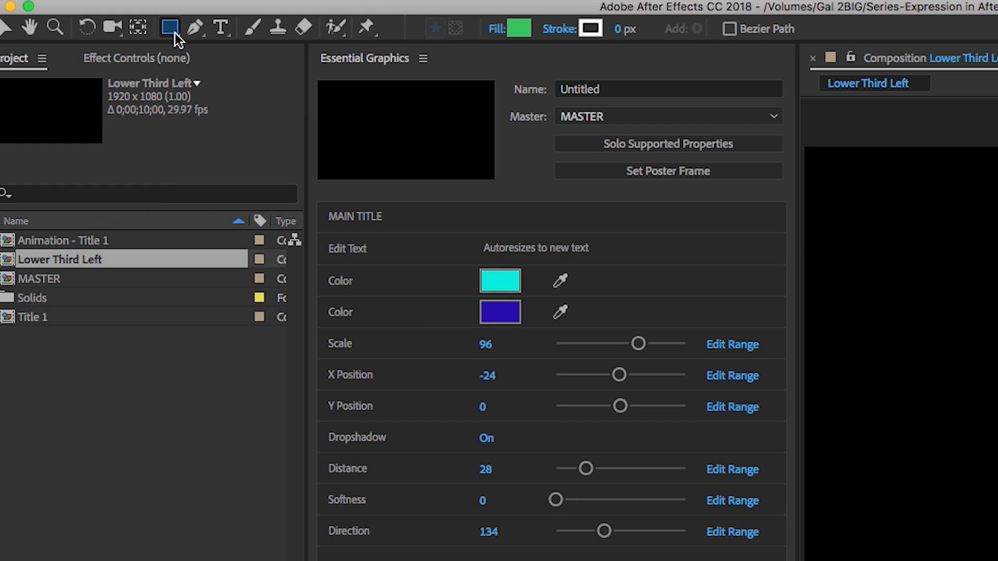
pyautogui.press('q')
pyautogui.press('q')
pyautogui.press('q')
pyautogui.press('q')
pyautogui.press('q')
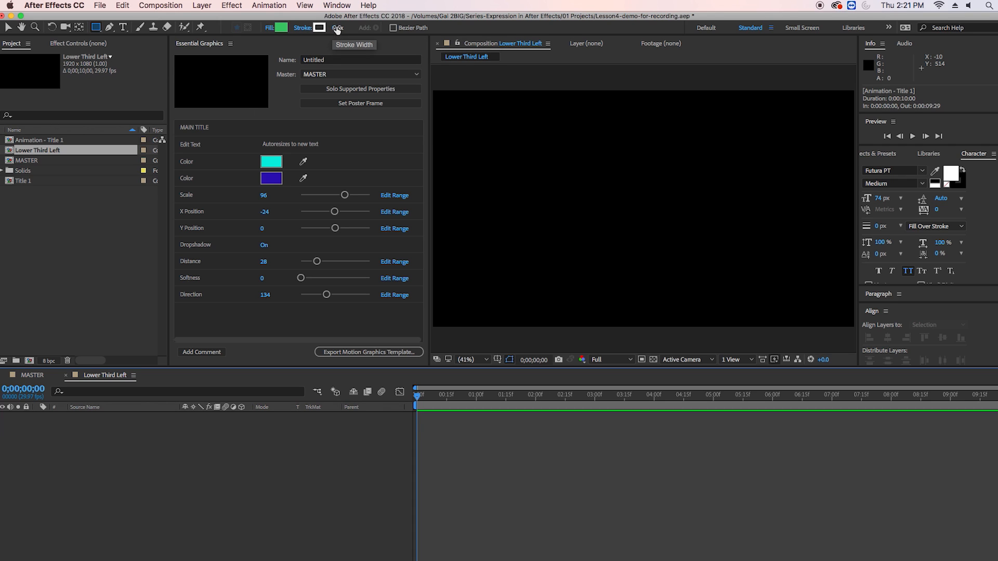
pyautogui.click(302, 29)
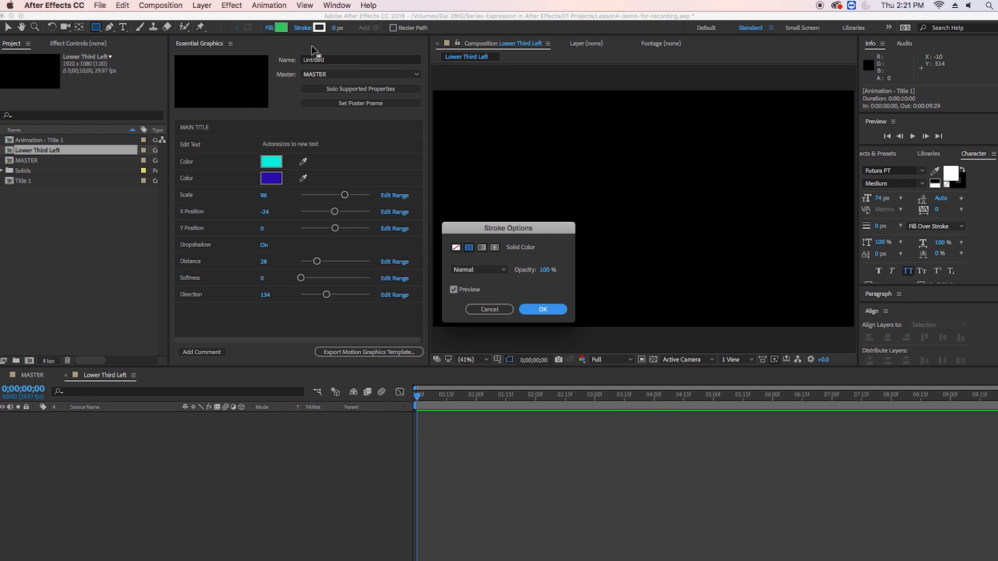
pyautogui.click(489, 310)
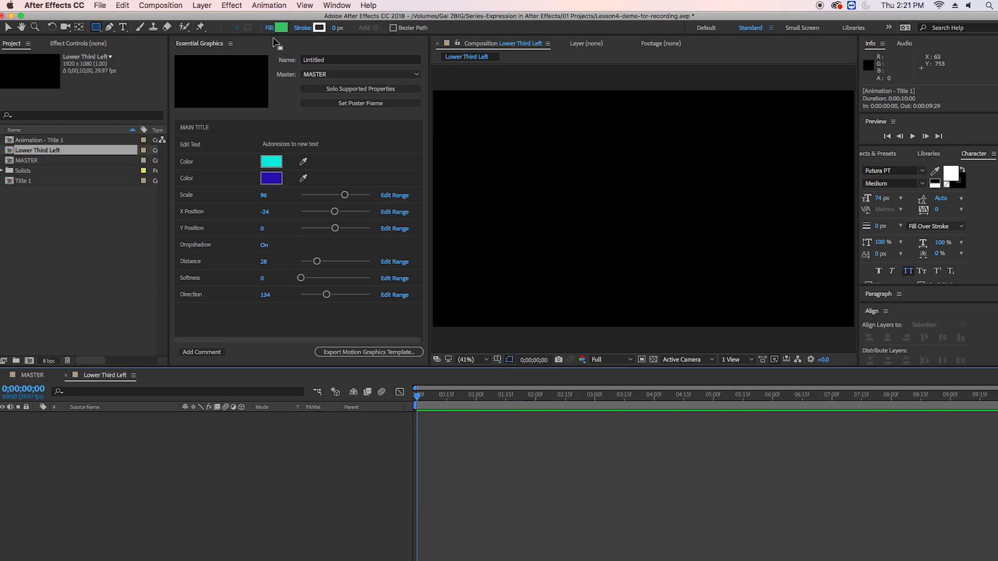
pyautogui.moveTo(461, 273)
pyautogui.mouseDown()
pyautogui.moveTo(479, 306)
pyautogui.moveTo(615, 305)
pyautogui.mouseUp()
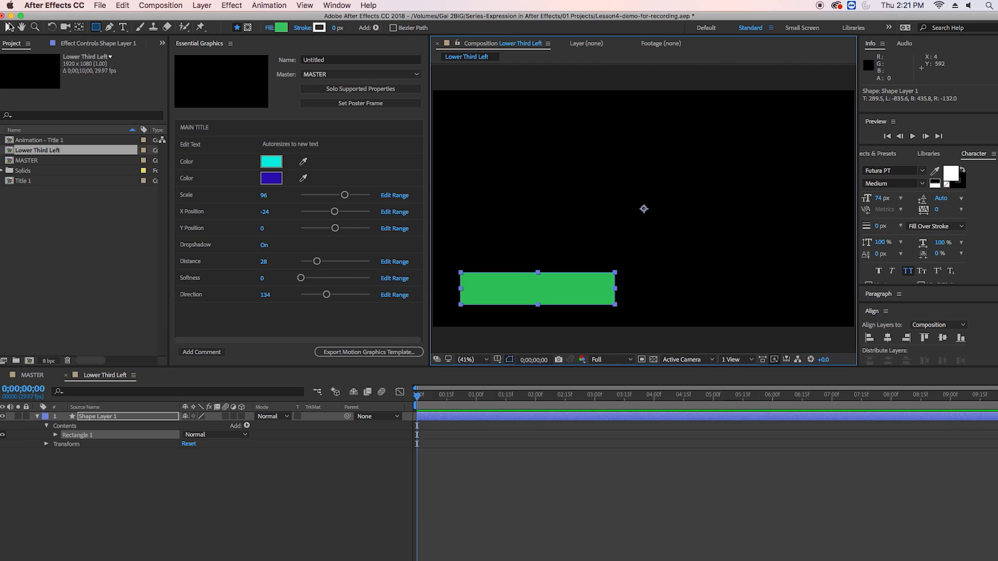
pyautogui.press('v')
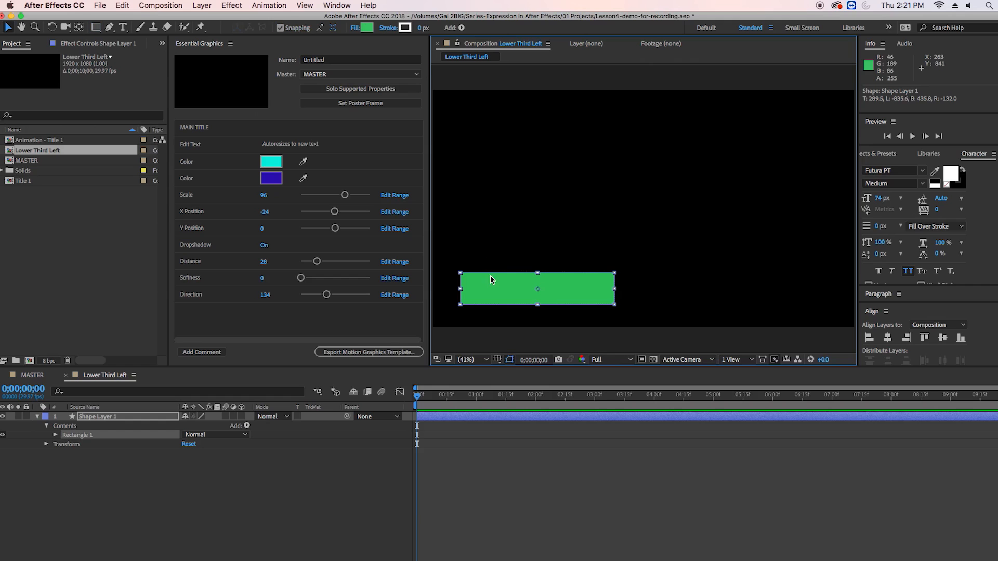
pyautogui.moveTo(491, 276); pyautogui.dragTo(487, 279)
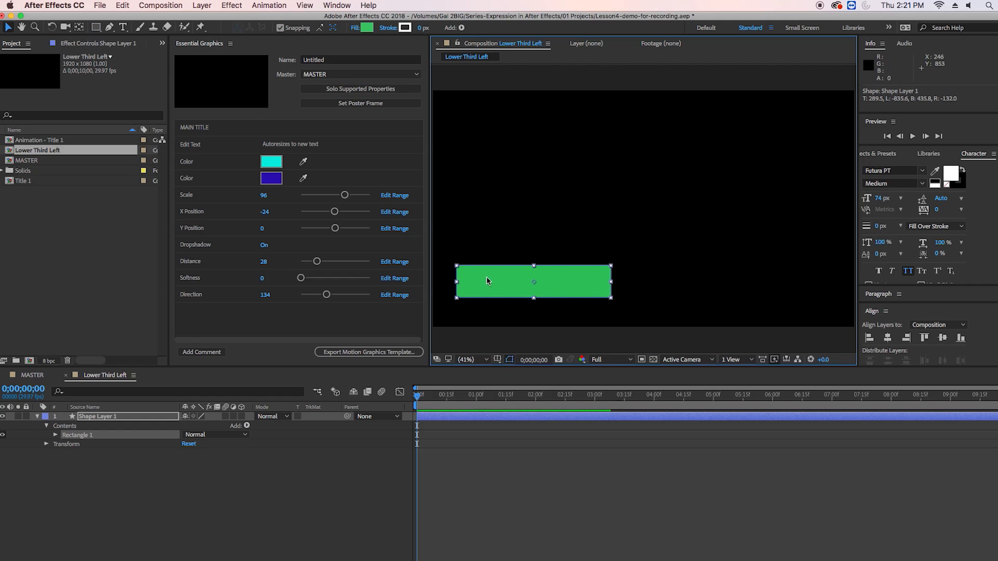
# Add the text "LOWER THIRD LEFT" and center it over the green rectangle
pyautogui.press('super+t')
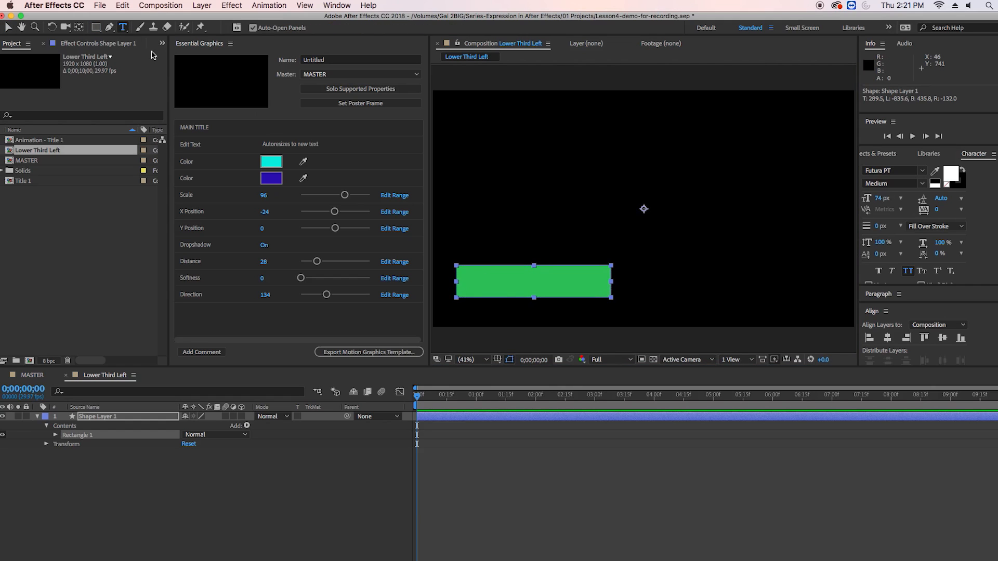
pyautogui.click(471, 283)
pyautogui.write('LOWER THIRD')
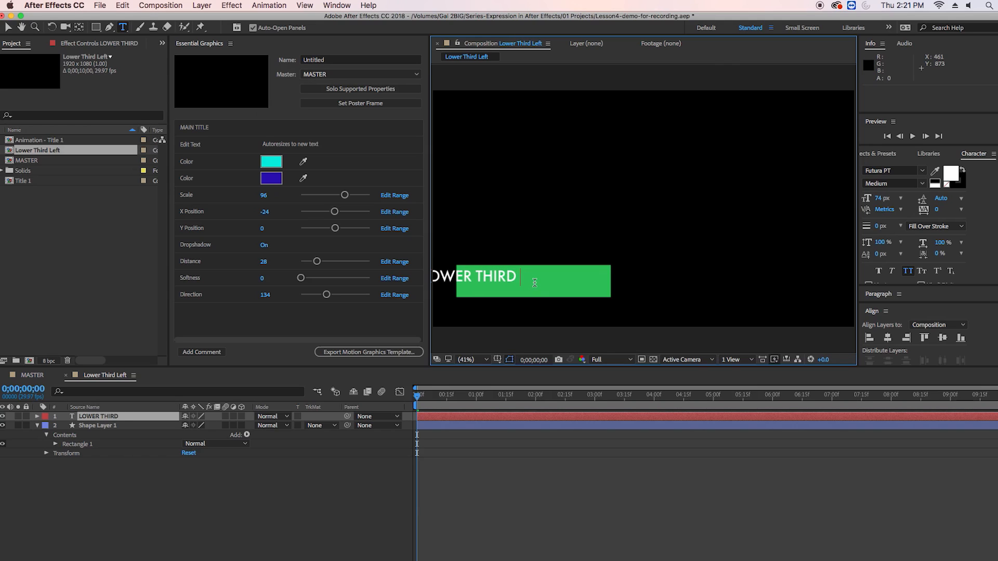
pyautogui.write(' LEFT')
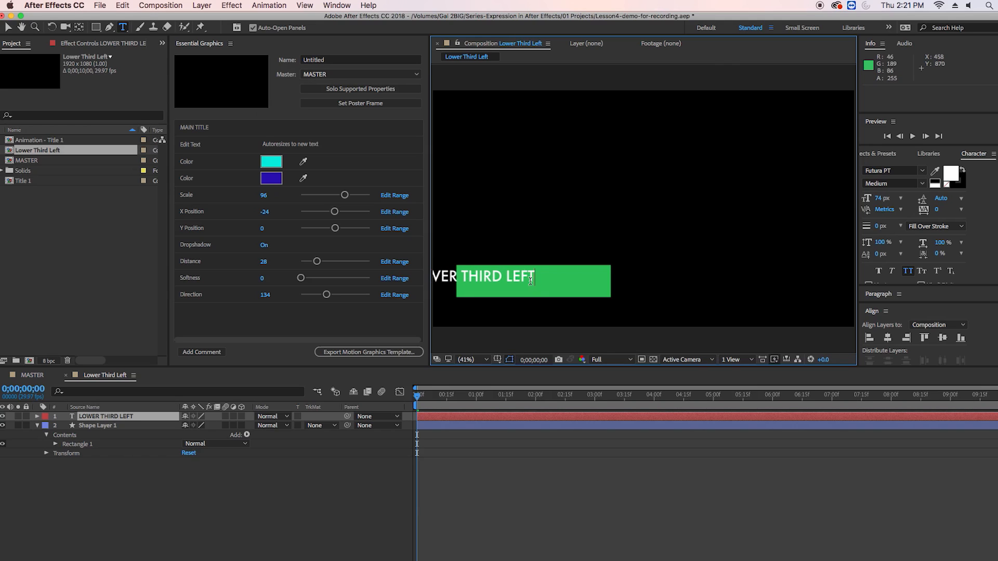
pyautogui.click(7, 27)
pyautogui.moveTo(495, 280); pyautogui.dragTo(554, 282)
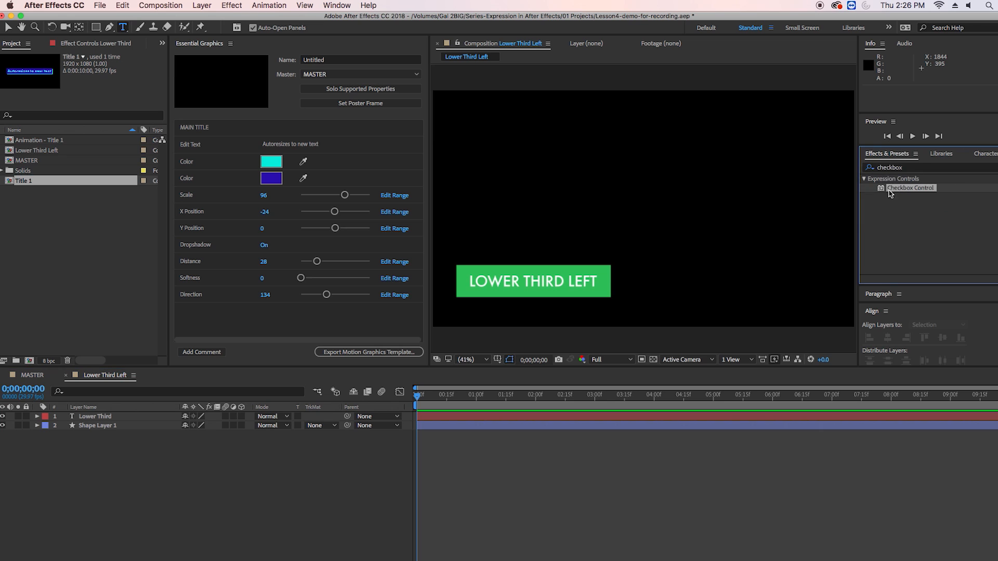
# Search the effects for "slider" and apply Slider Control to Shape Layer 1
pyautogui.click(890, 168)
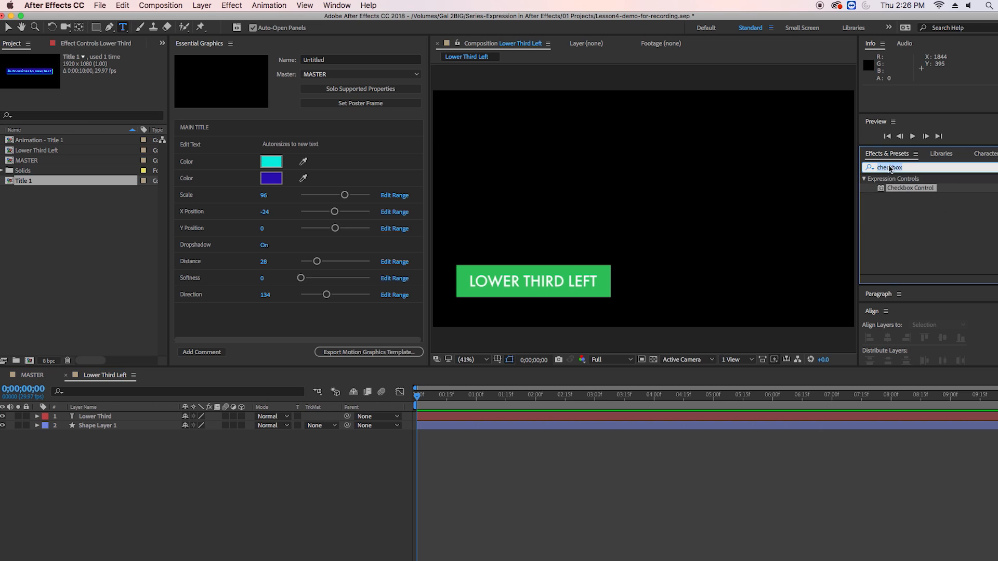
pyautogui.write('slider')
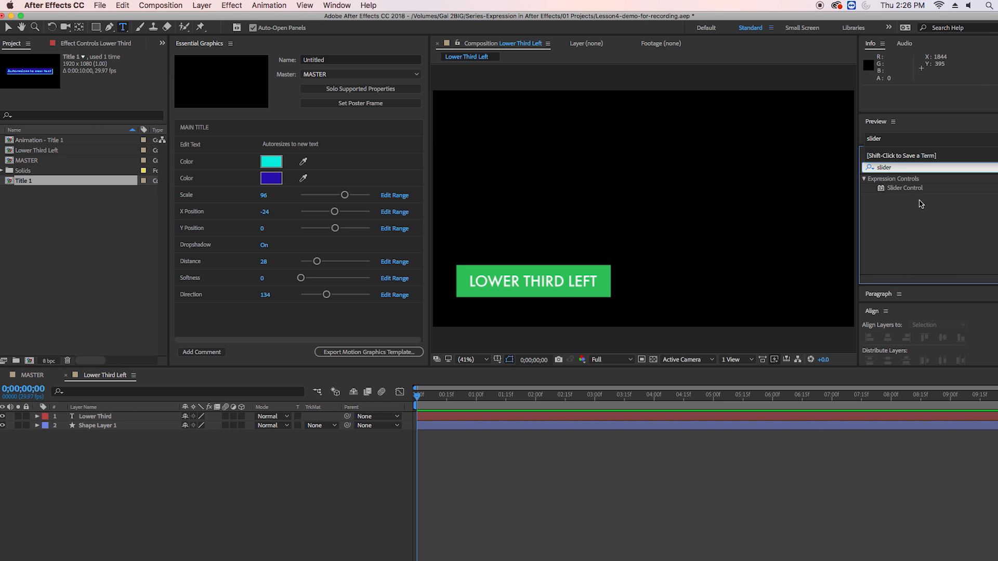
pyautogui.moveTo(906, 191); pyautogui.dragTo(97, 427)
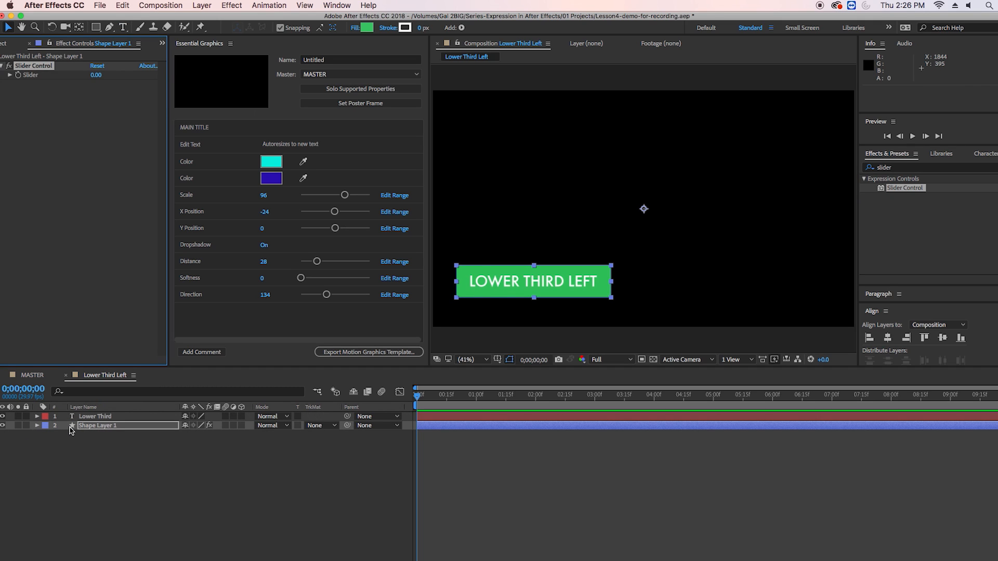
# Reveal Shape Layer 1's Slider Control effect in the timeline and rename it Padding
pyautogui.press('e')
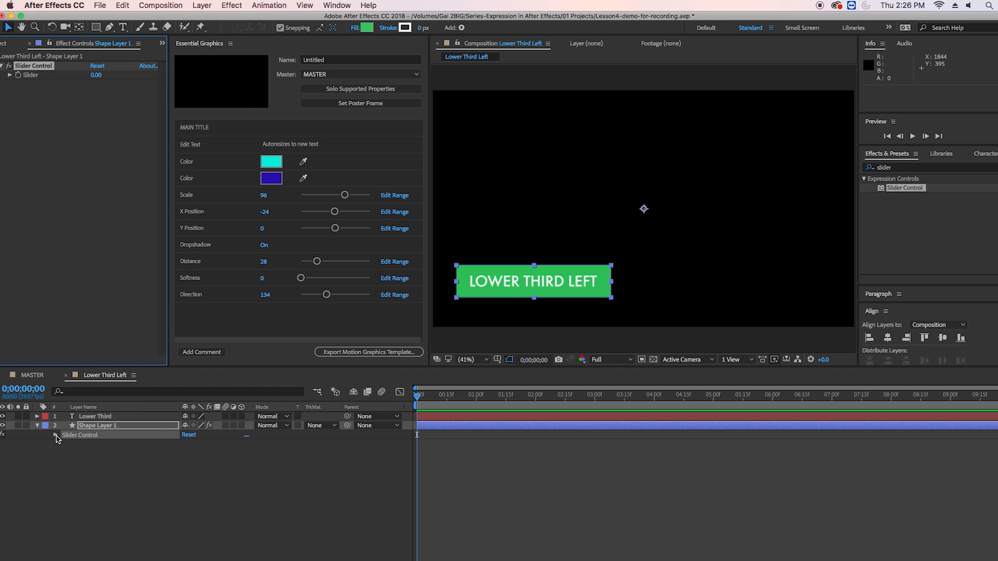
pyautogui.click(54, 435)
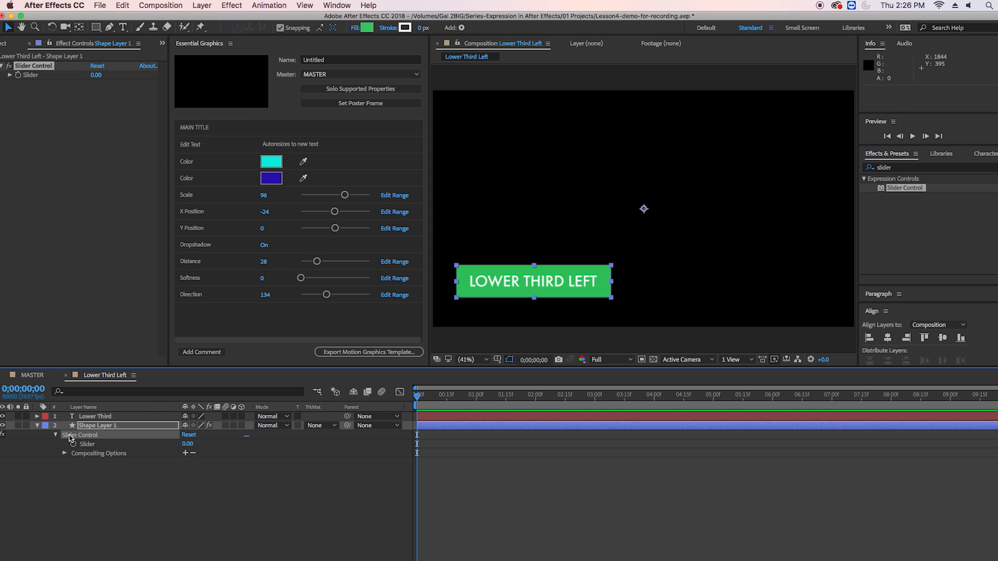
pyautogui.rightClick(69, 438)
pyautogui.click(91, 508)
pyautogui.write('Padding')
pyautogui.press('Return')
# Copy the Size expression of Rectangle Path 1 on Shape Layer 1 from the Title 1 composition nested within MASTER
pyautogui.click(33, 376)
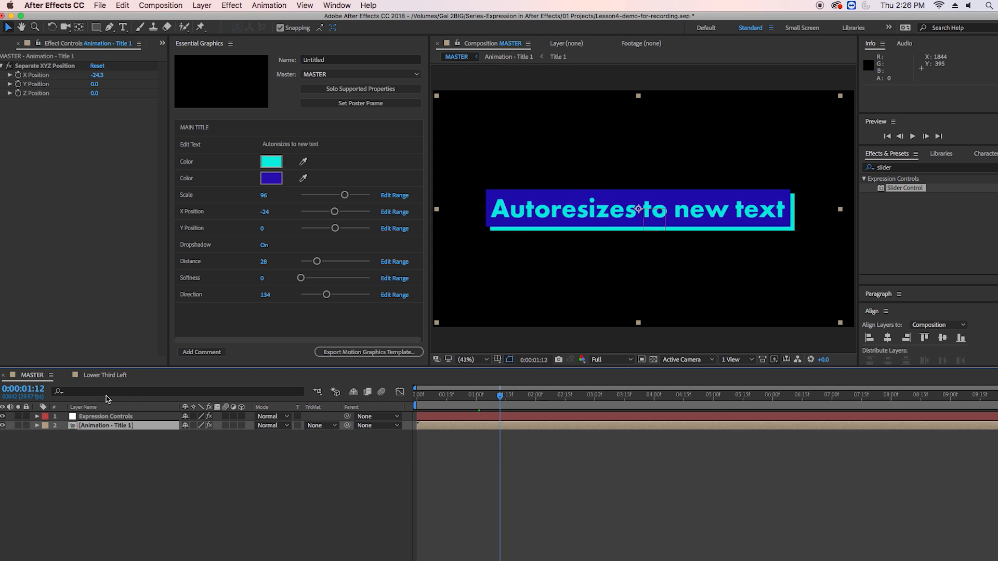
pyautogui.doubleClick(73, 429)
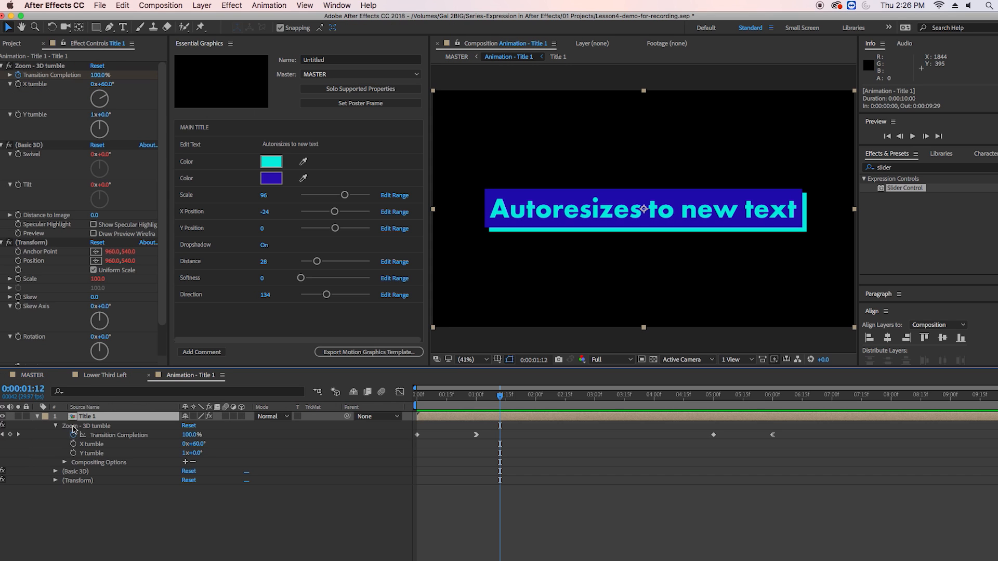
pyautogui.doubleClick(73, 419)
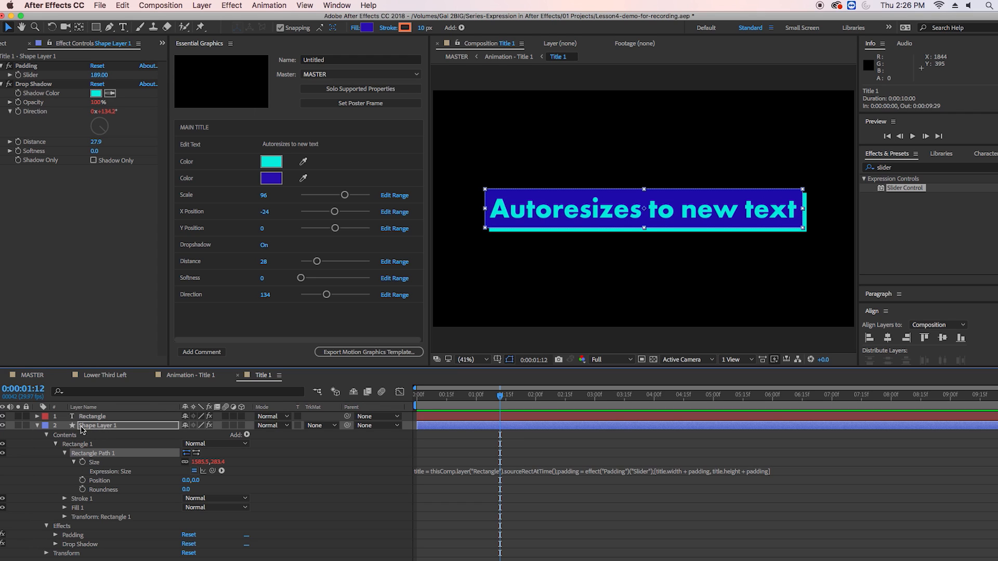
pyautogui.click(37, 425)
pyautogui.click(37, 425)
pyautogui.click(451, 473)
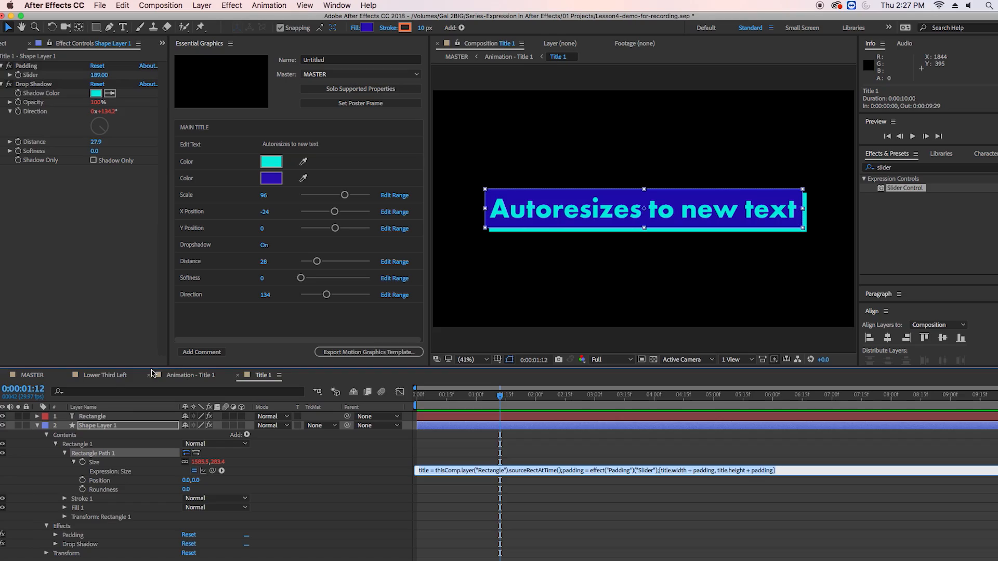
# Paste the copied expression onto the Size property of Rectangle Path 1 on Shape Layer 1 in the Lower Third Left composition
pyautogui.click(115, 375)
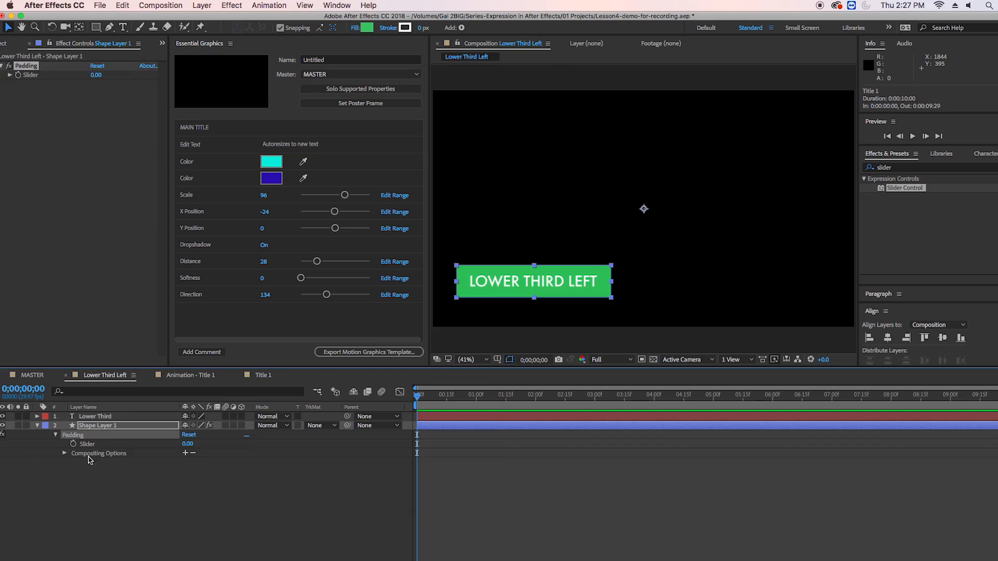
pyautogui.click(86, 430)
pyautogui.click(37, 426)
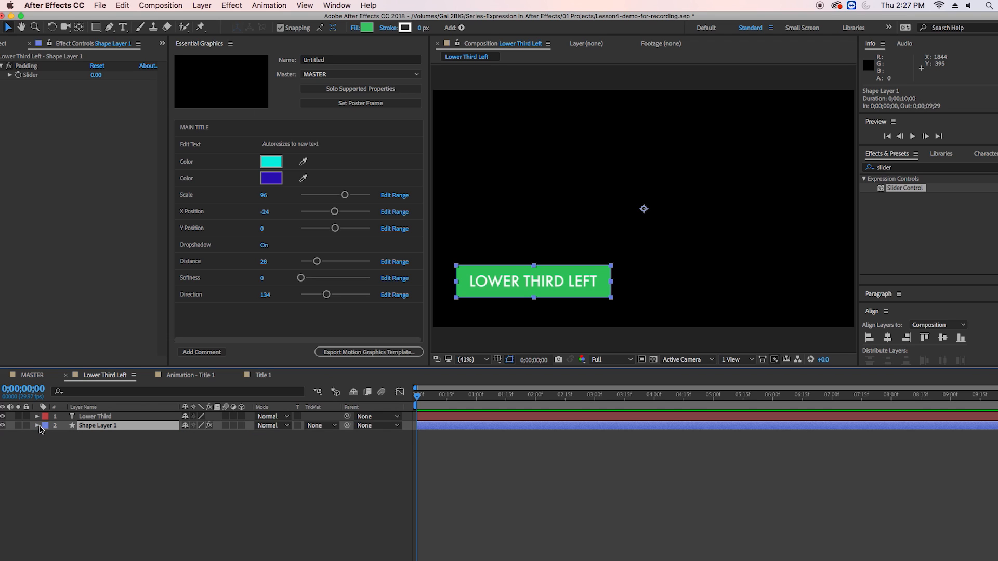
pyautogui.click(38, 426)
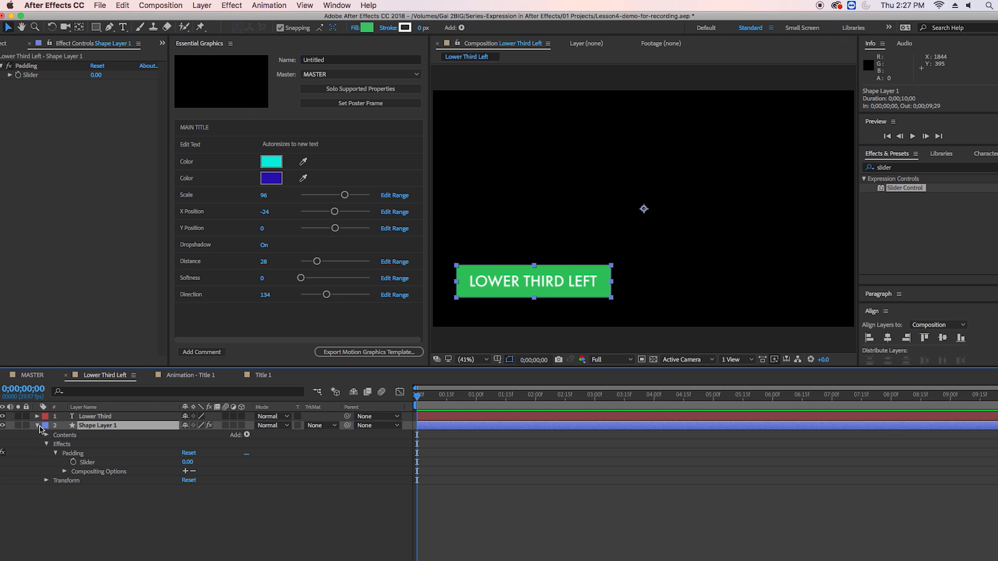
pyautogui.click(47, 435)
pyautogui.click(55, 445)
pyautogui.click(65, 454)
pyautogui.click(96, 462)
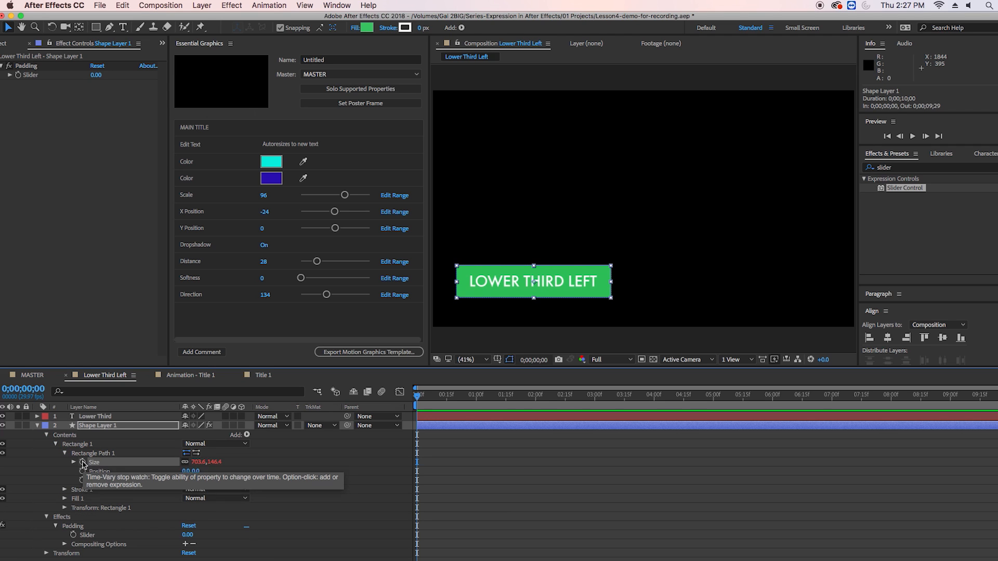
pyautogui.keyDown('alt'); pyautogui.click(82, 462); pyautogui.keyUp('alt')
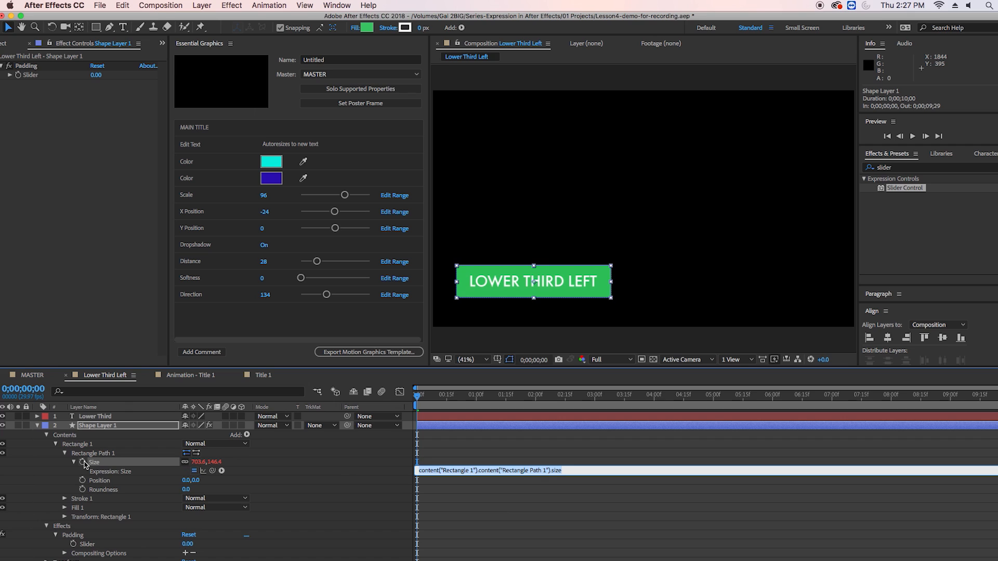
pyautogui.write('title = thisComp.layer("Rectangle").sourceRectAtTime();padding = effect("Padding")("Slider");[title.width + padding, title.height + padding]')
pyautogui.click(475, 464)
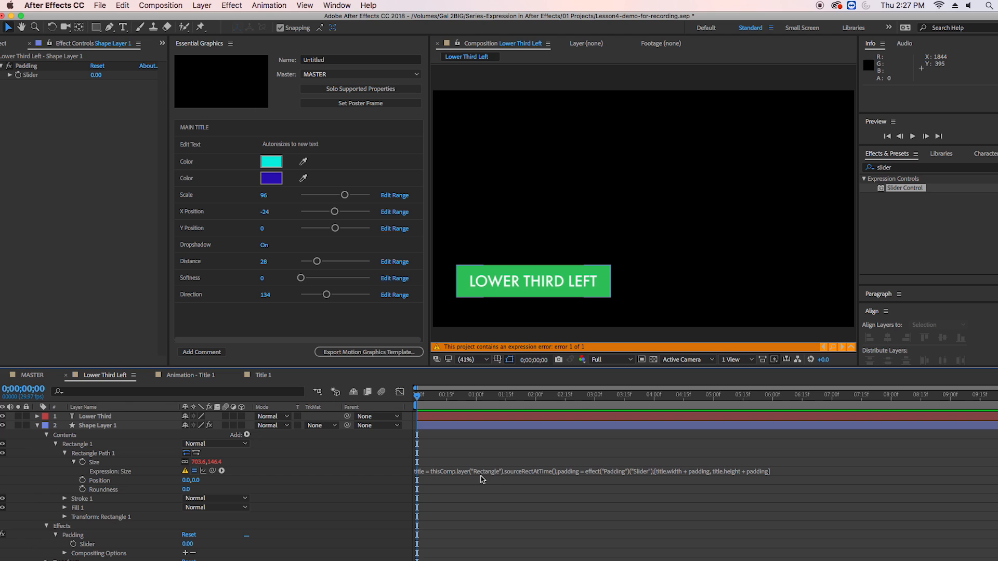
# Compare the layer name referenced in the pasted Size expression with the text layer in the Title 1 composition
pyautogui.click(502, 471)
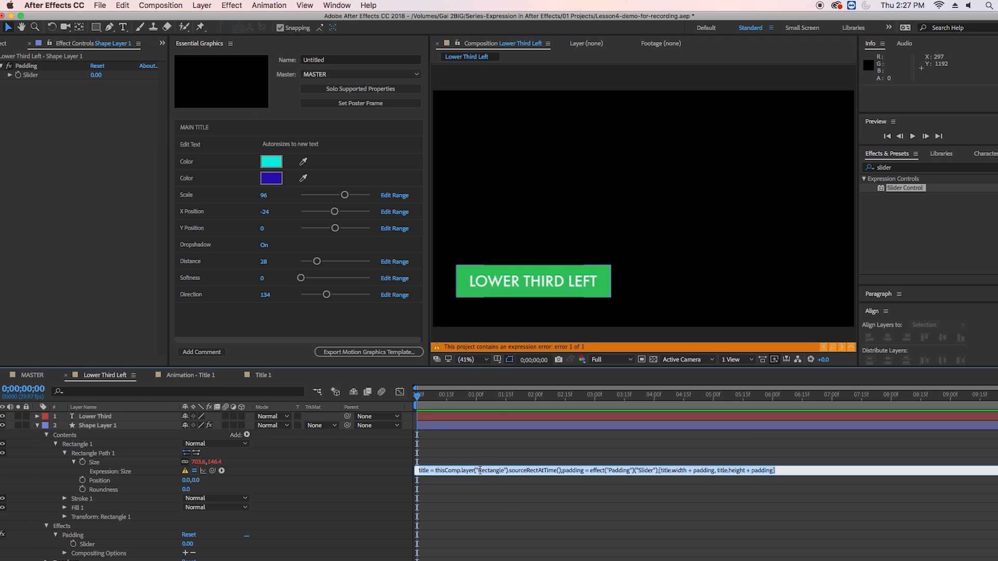
pyautogui.moveTo(506, 471); pyautogui.dragTo(485, 471)
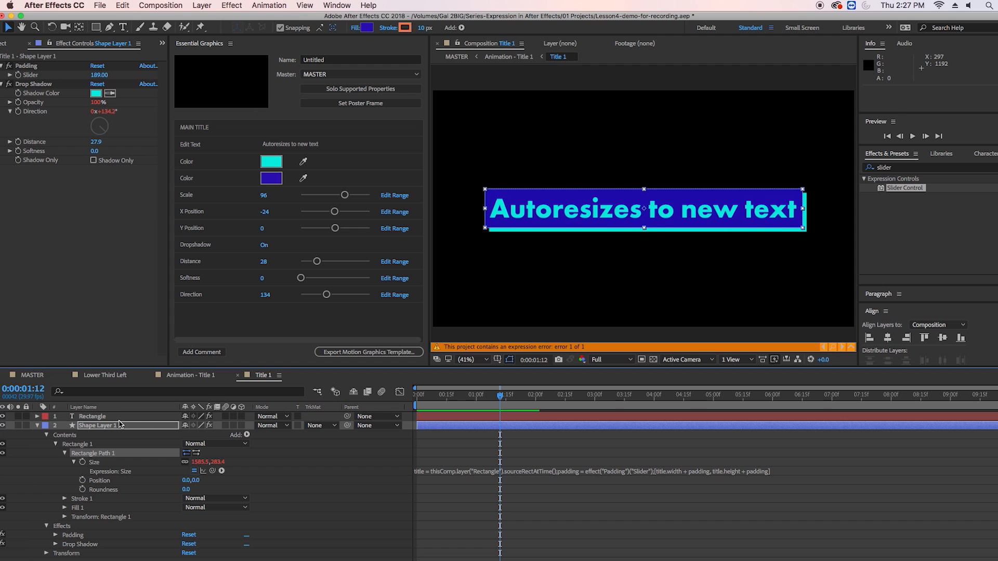
pyautogui.click(124, 417)
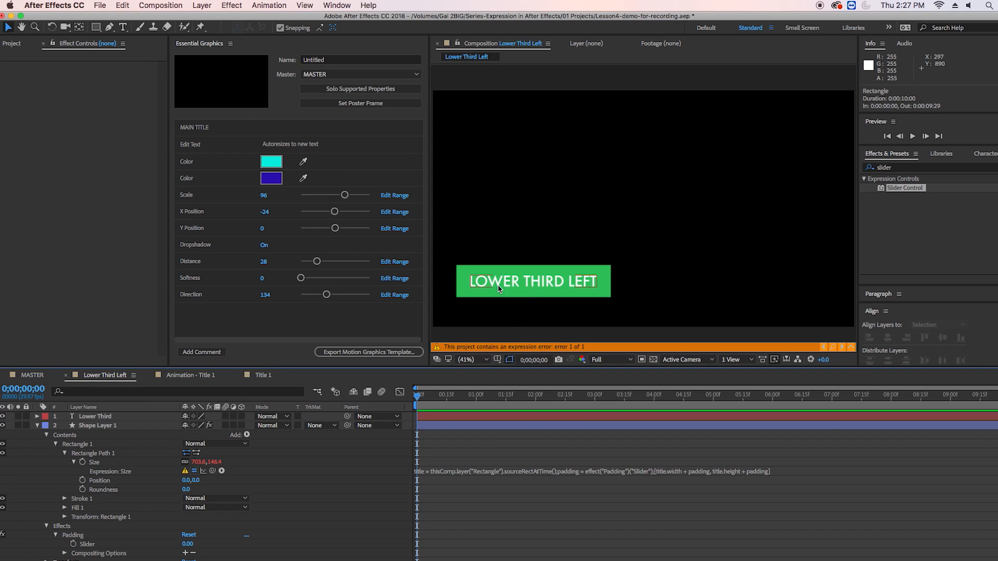
# Rename the text layer in the Lower Third Left composition as LT
pyautogui.click(81, 417)
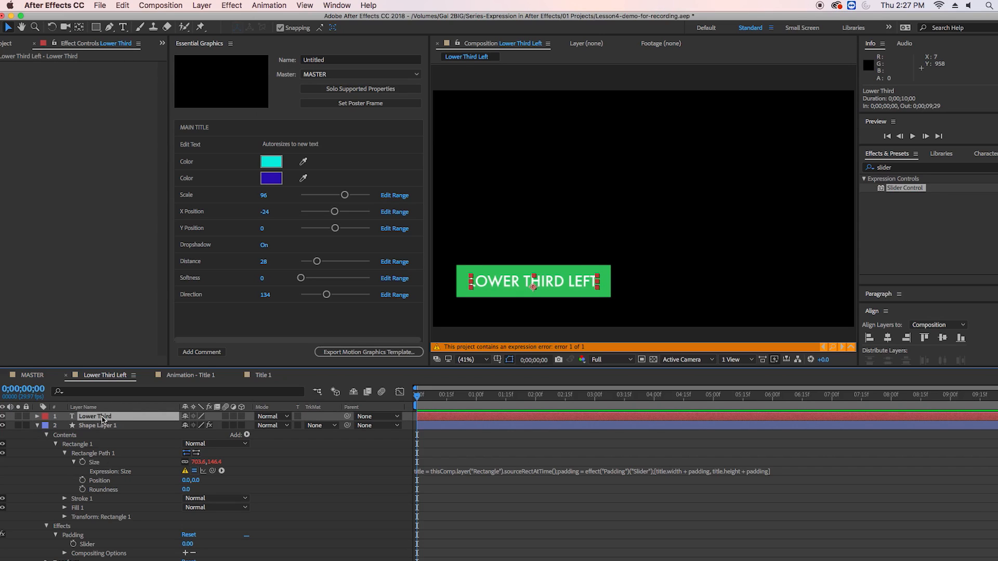
pyautogui.press('Return')
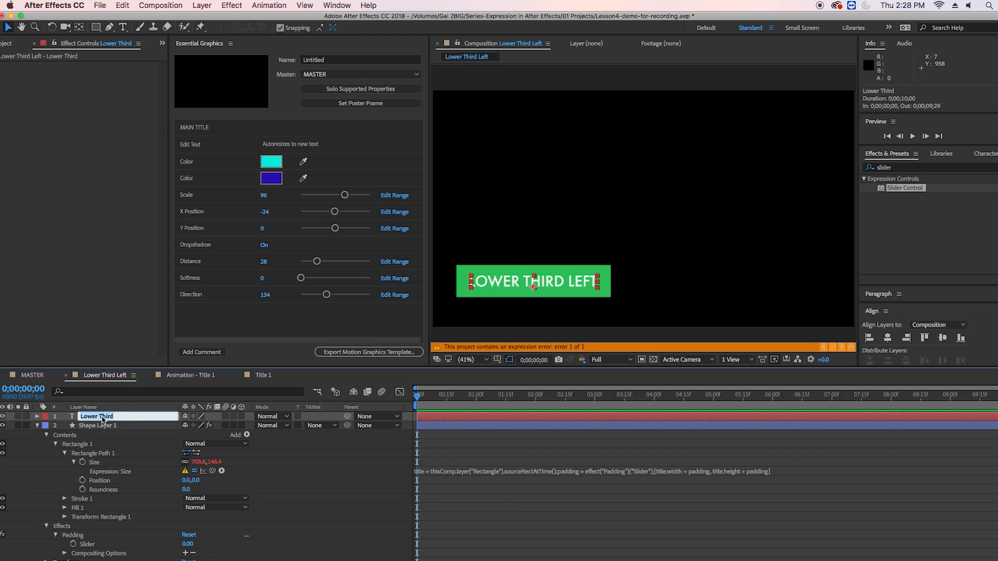
pyautogui.write('LT')
pyautogui.press('Return')
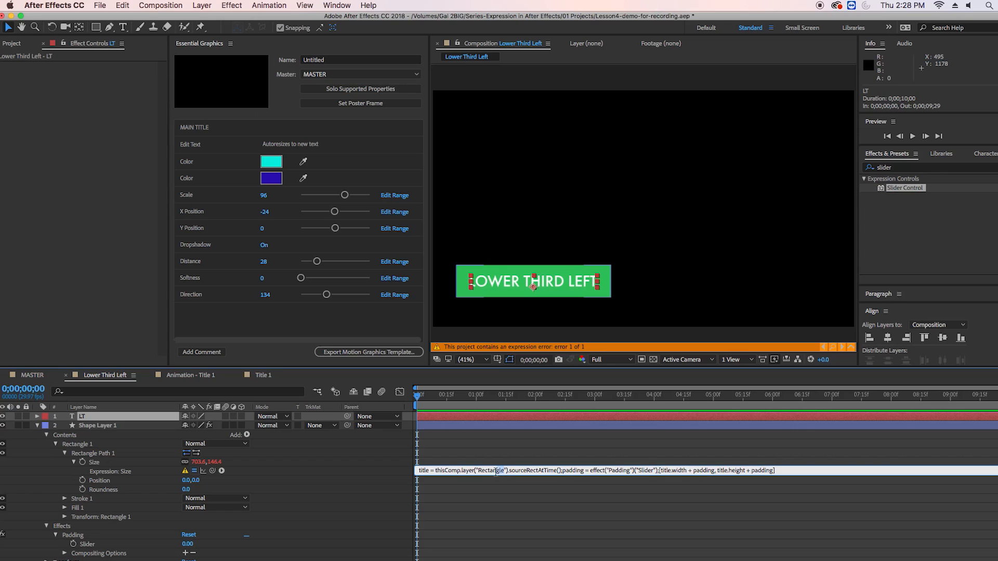
# Change the layer reference in the rectangle's Size expression from "Rectangle" to "LT" and apply the edited expression
pyautogui.doubleClick(497, 473)
pyautogui.write('LT')
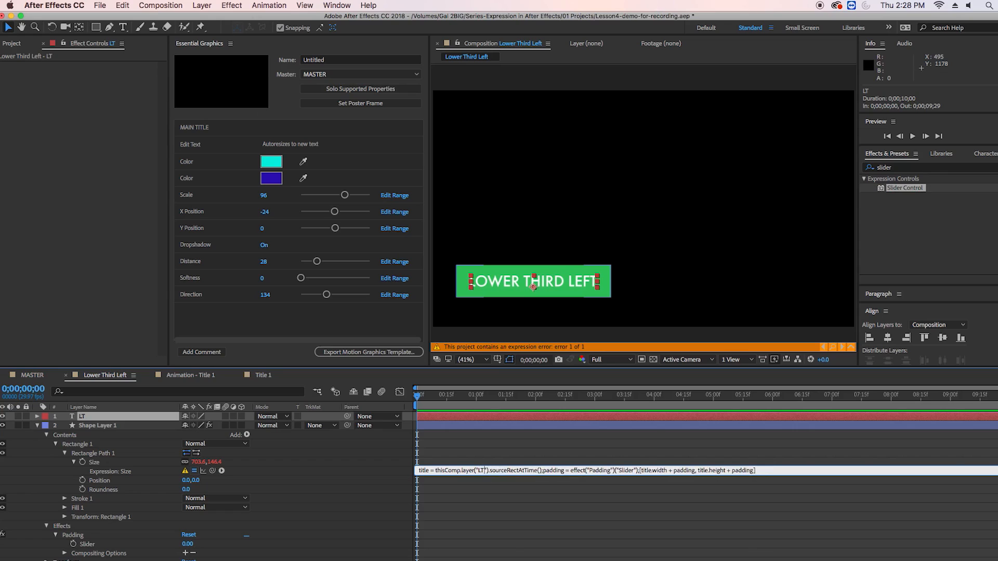
pyautogui.click(391, 476)
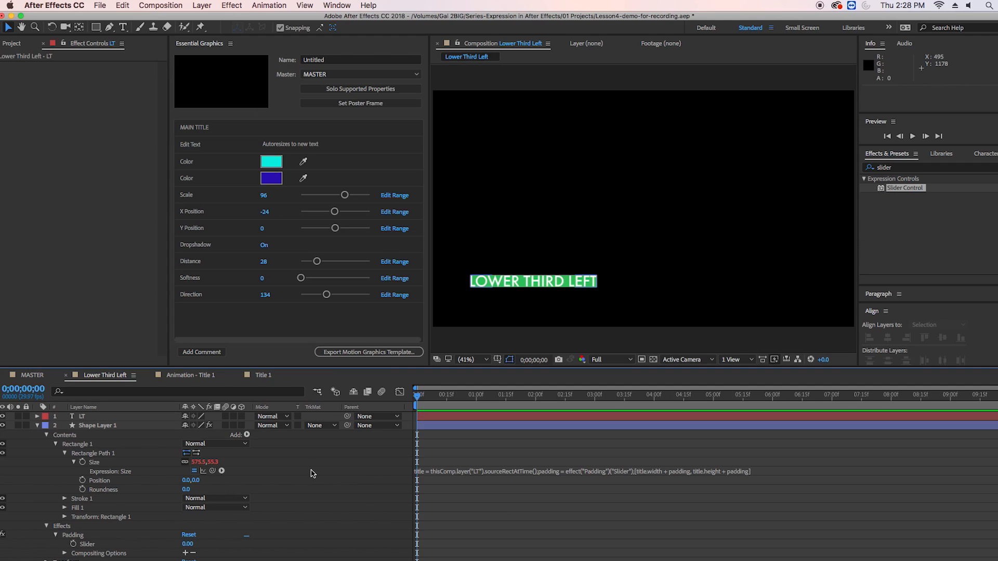
pyautogui.scroll(-1, 112, 497)
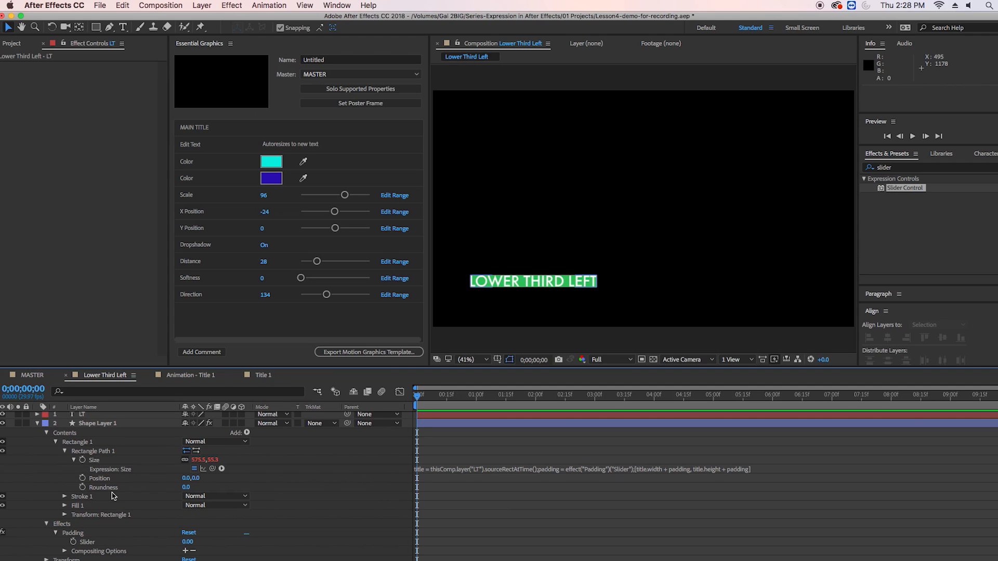
# Set the Padding slider on Shape Layer 1 to 66
pyautogui.click(86, 543)
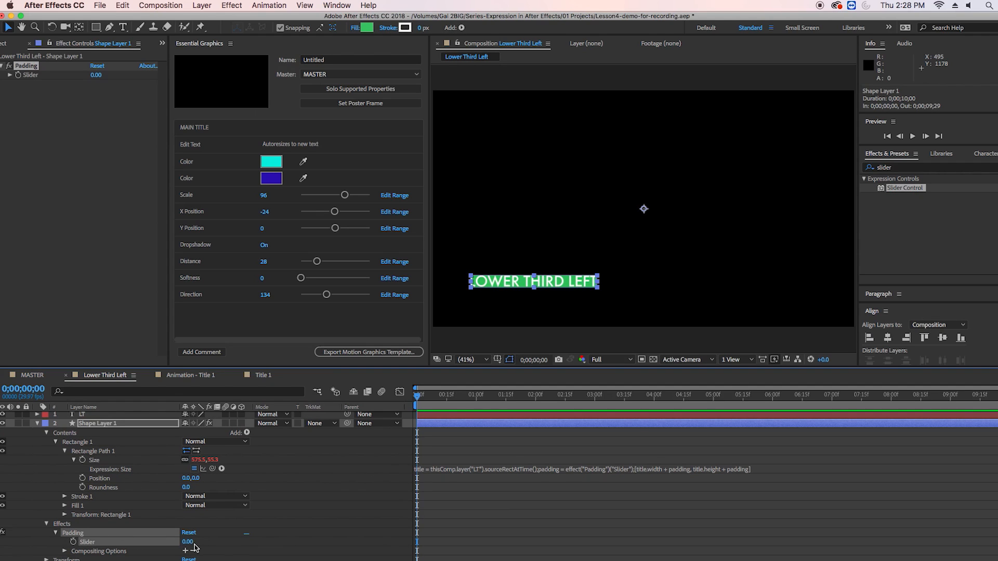
pyautogui.moveTo(187, 542); pyautogui.dragTo(218, 542)
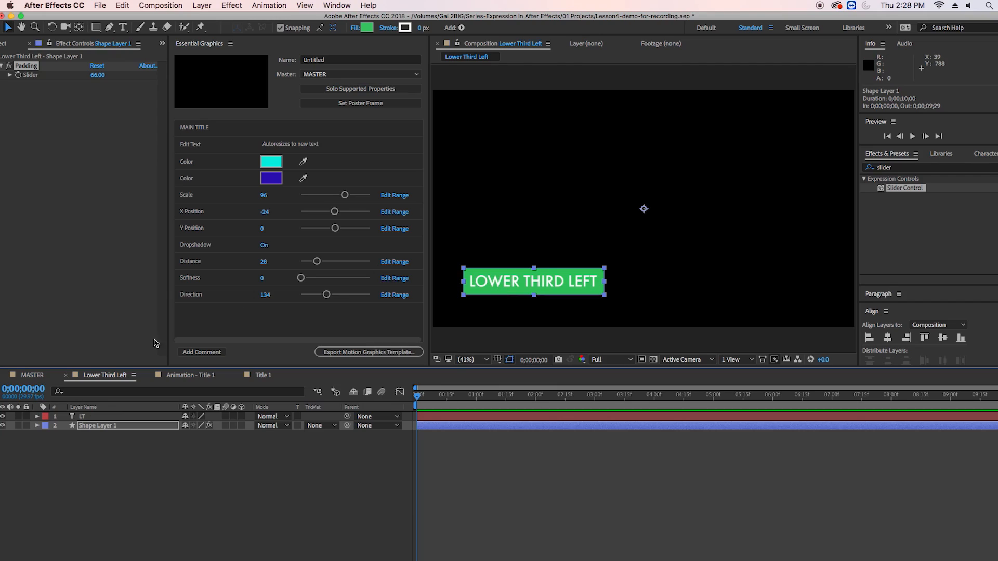
pyautogui.click(97, 436)
# Duplicate Shape Layer 1 in the Lower Third Left composition and rename the copy as Outline
pyautogui.click(98, 426)
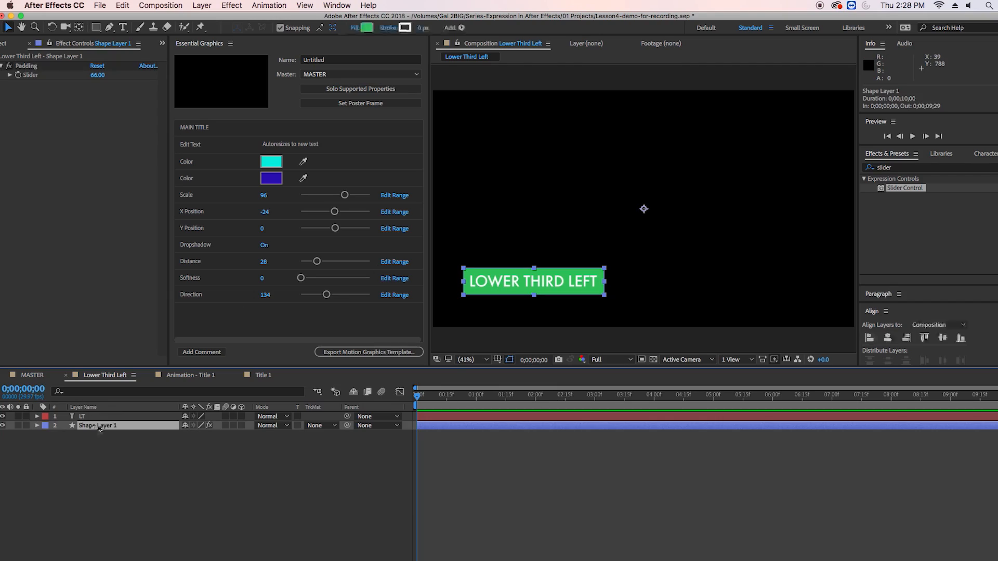
pyautogui.press('super+d')
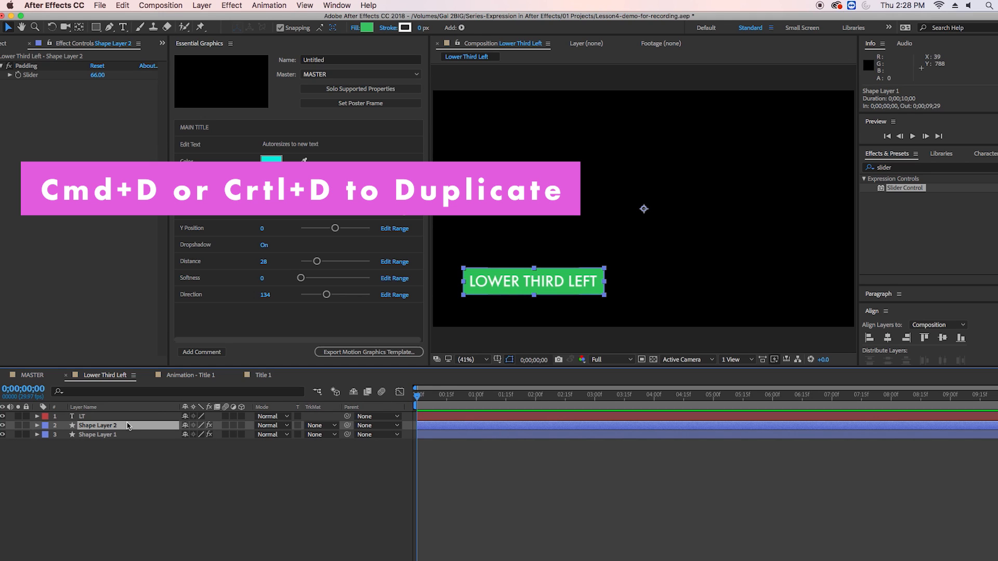
pyautogui.rightClick(90, 428)
pyautogui.press('Escape')
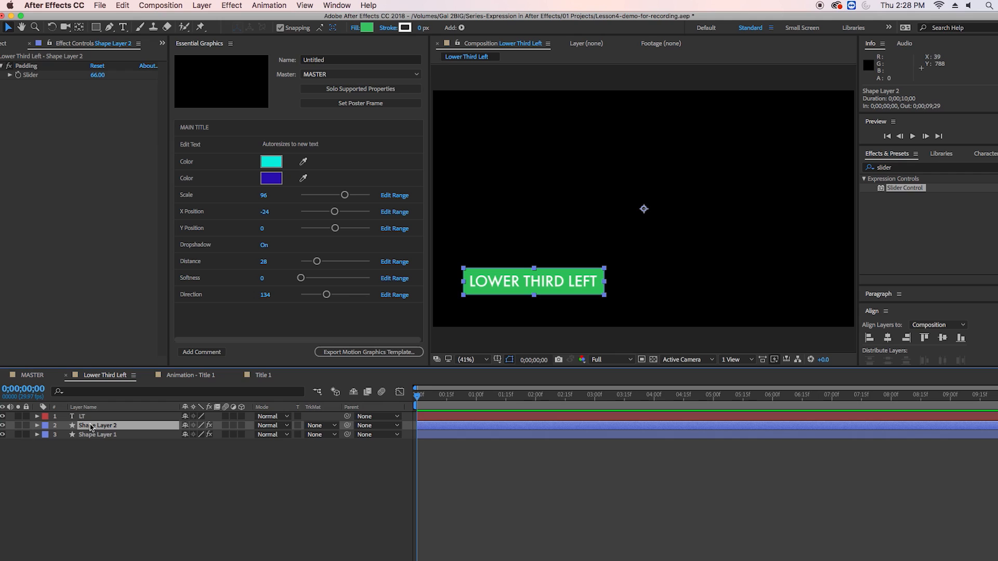
pyautogui.press('Return')
pyautogui.write('Out')
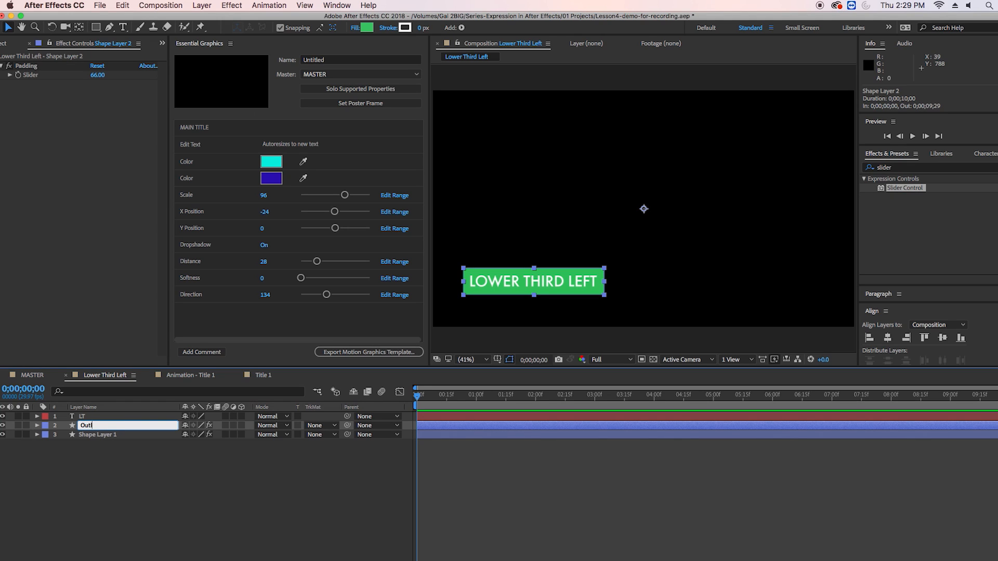
pyautogui.write('line')
# Rename the original Shape Layer 1 as Rectangle
pyautogui.click(91, 435)
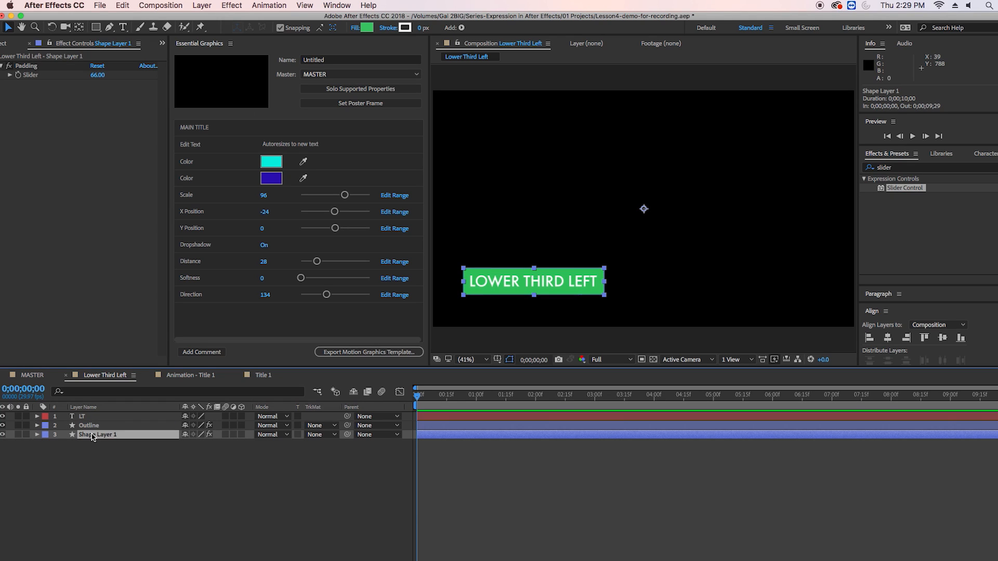
pyautogui.press('Return')
pyautogui.write('Rectangle')
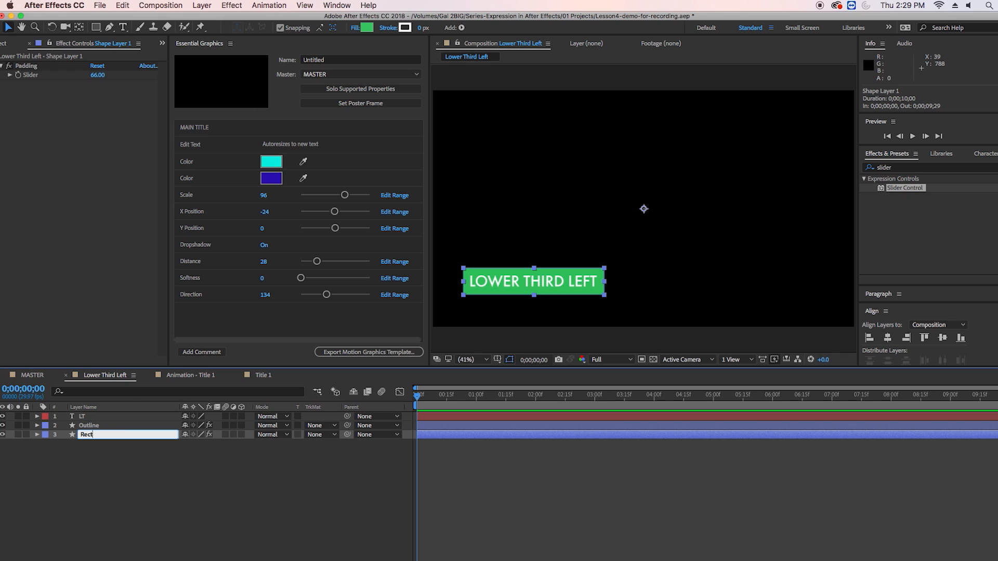
pyautogui.click(95, 442)
# Set the Outline layer's fill to None and its stroke width to 8 px
pyautogui.click(90, 427)
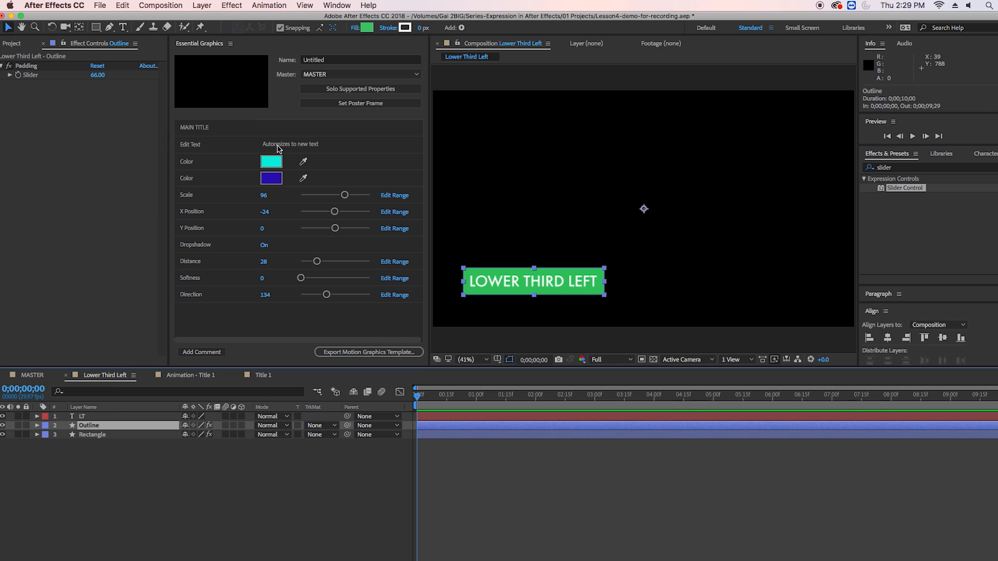
pyautogui.click(355, 31)
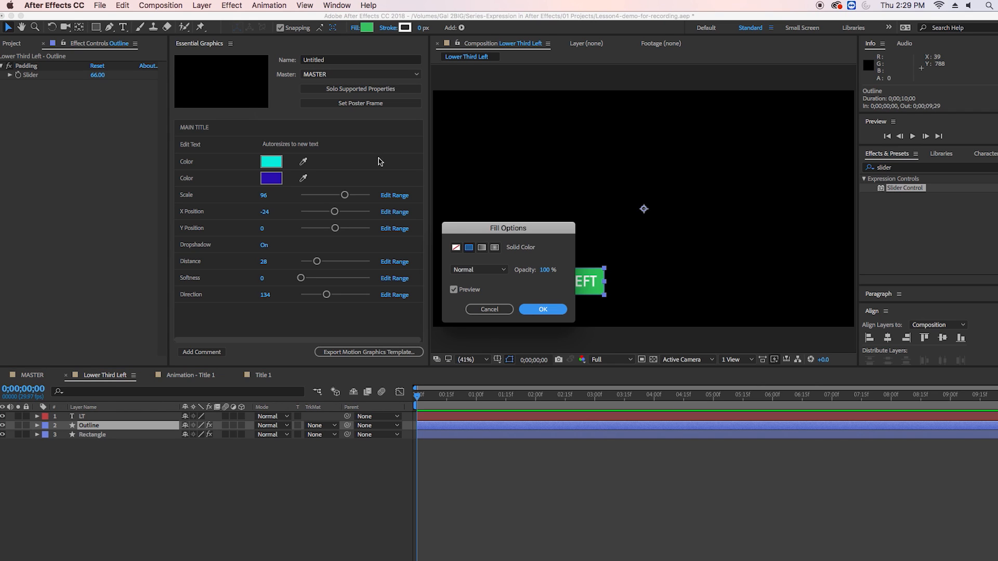
pyautogui.click(457, 249)
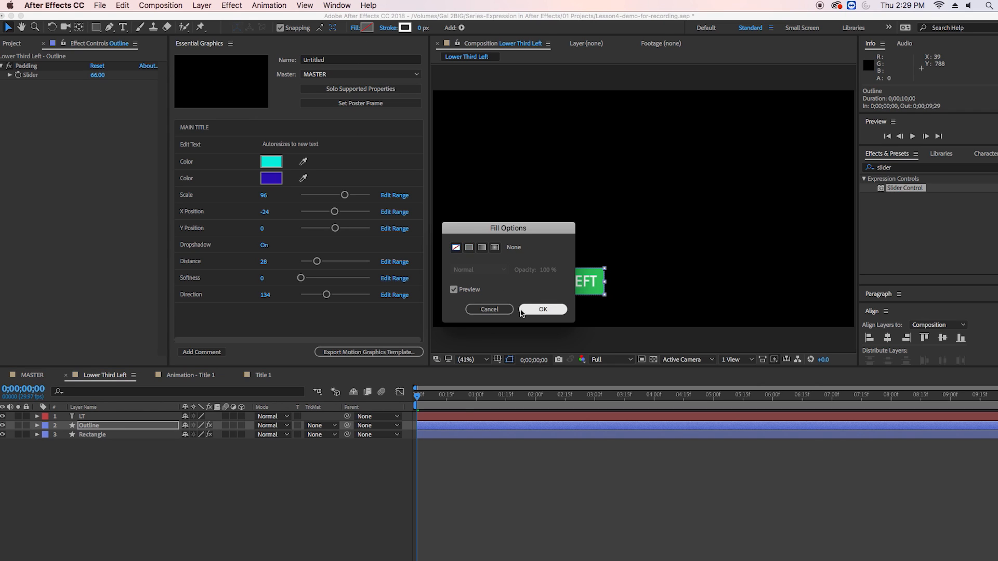
pyautogui.click(543, 310)
pyautogui.click(423, 29)
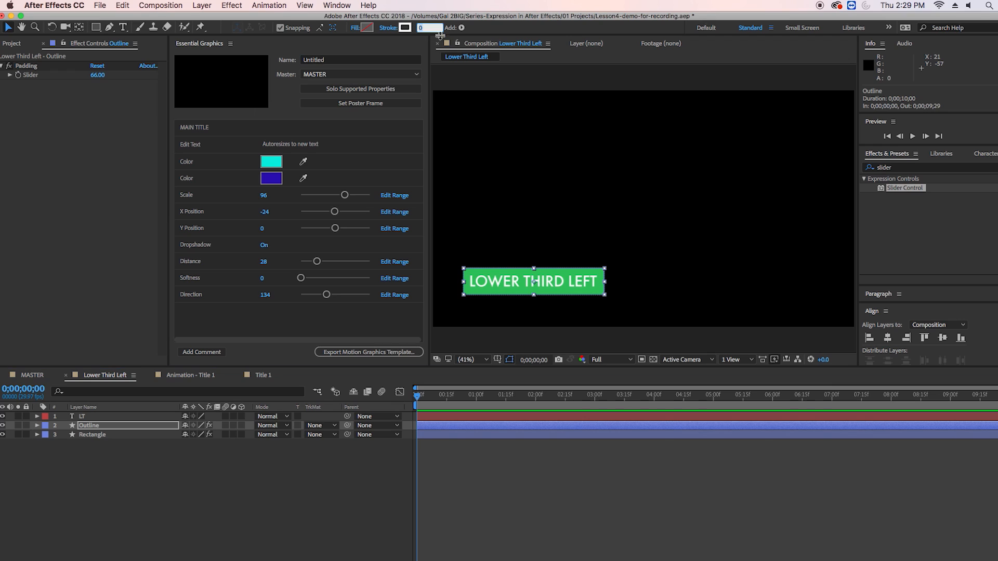
pyautogui.write('8')
pyautogui.press('Return')
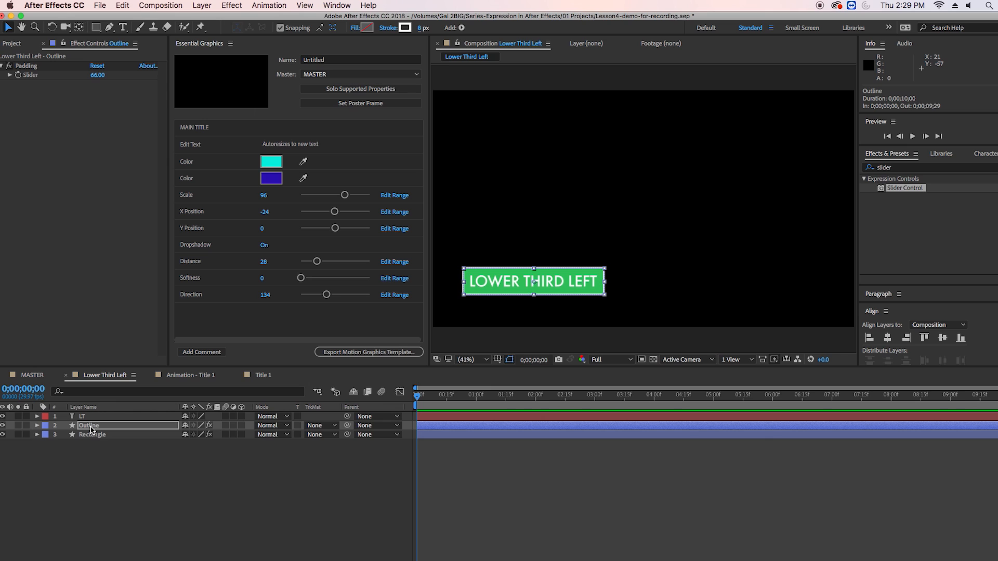
# Set the Outline layer's Padding slider to 109 so the frame surrounds the green rectangle
pyautogui.press('e')
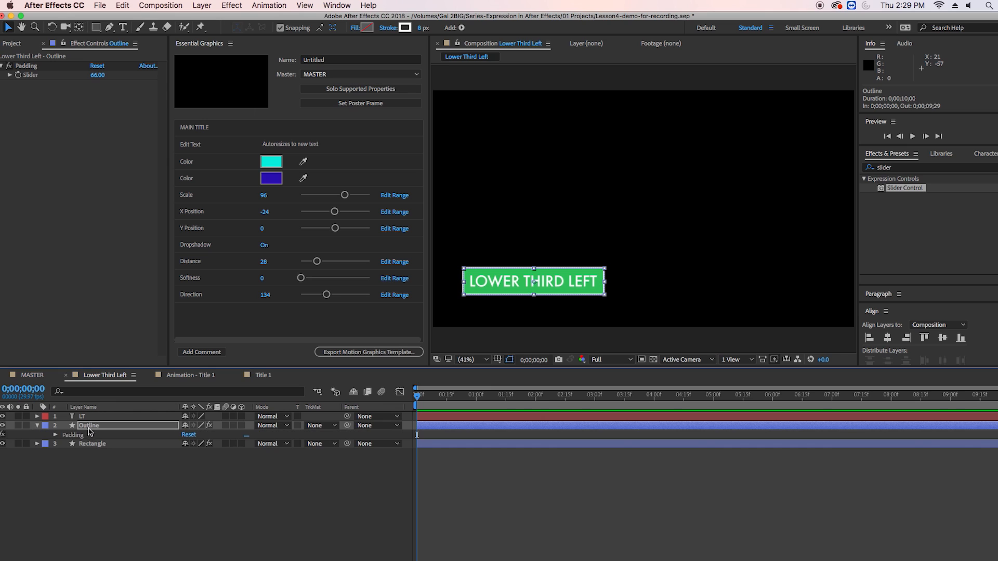
pyautogui.click(55, 436)
pyautogui.moveTo(187, 446); pyautogui.dragTo(206, 443)
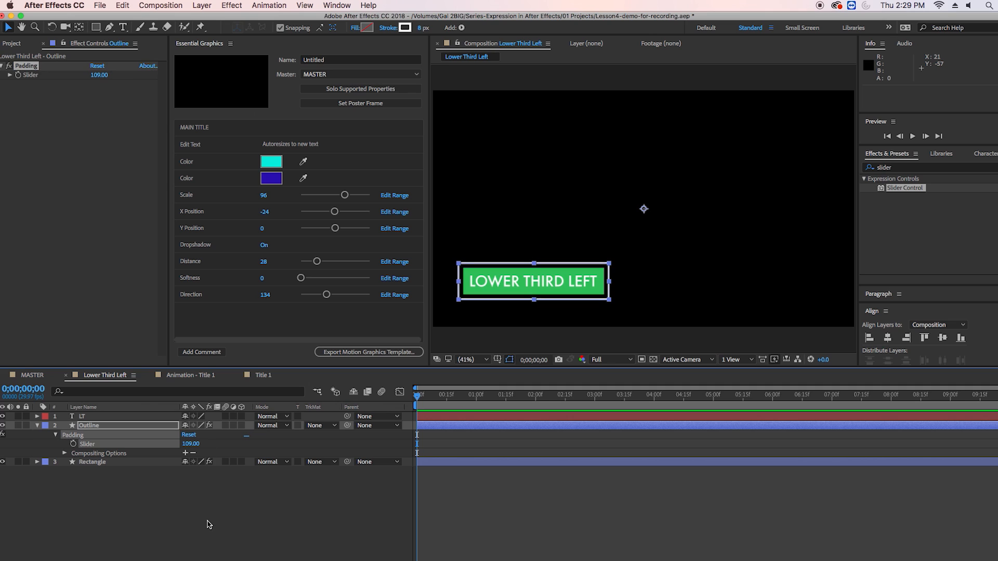
pyautogui.click(208, 527)
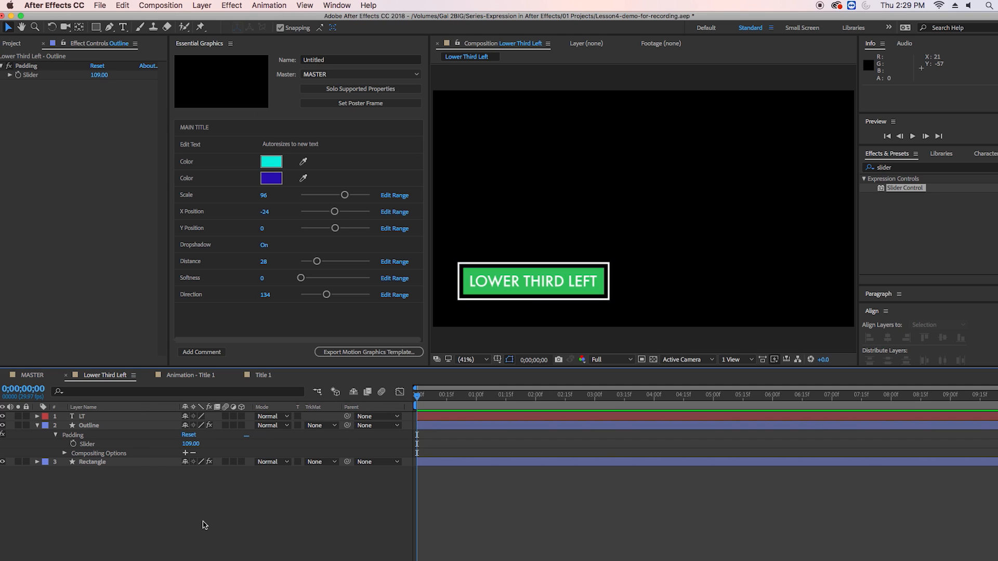
# Replace the text of the LT layer with "NEW LOWER THIRD"
pyautogui.doubleClick(539, 284)
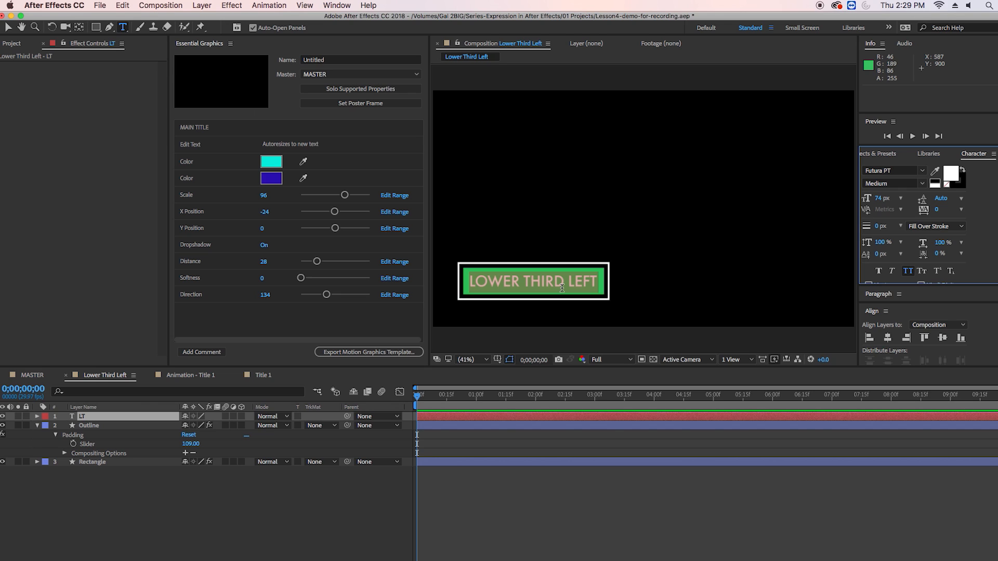
pyautogui.press('BackSpace')
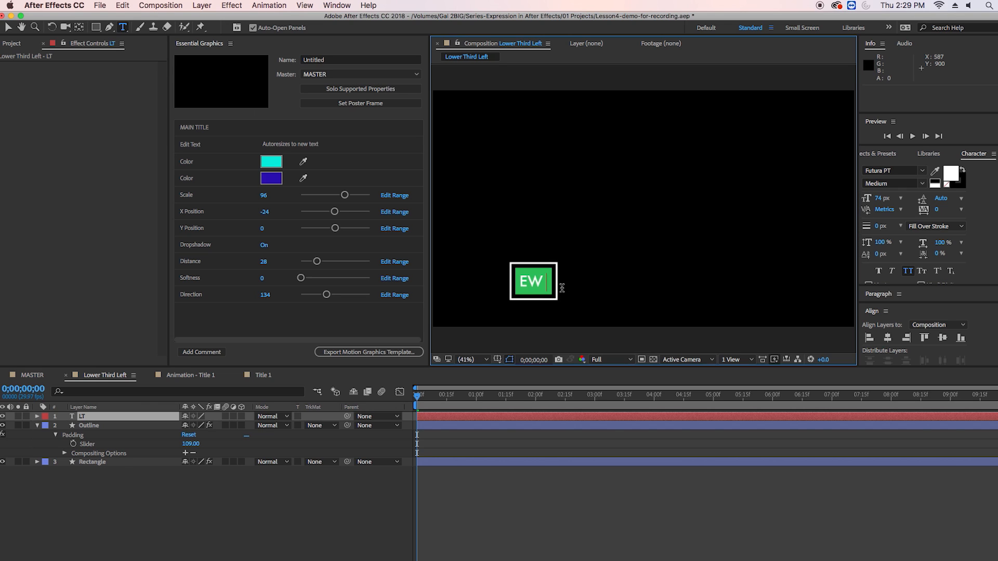
pyautogui.write('NEW LOWE')
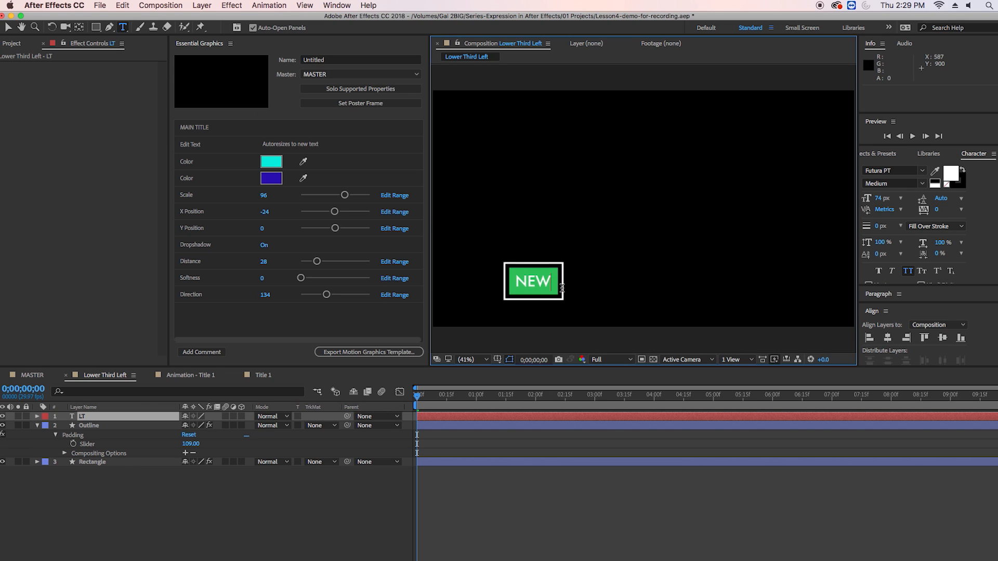
pyautogui.write('R THIRD')
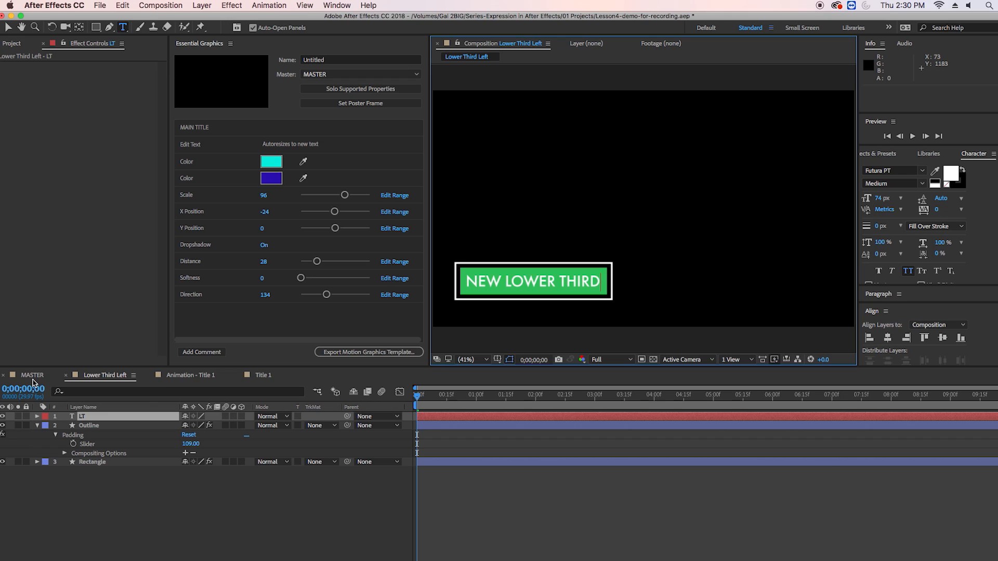
# Add the Lower Third Left composition to the MASTER composition beneath the Animation - Title 1 layer
pyautogui.click(29, 375)
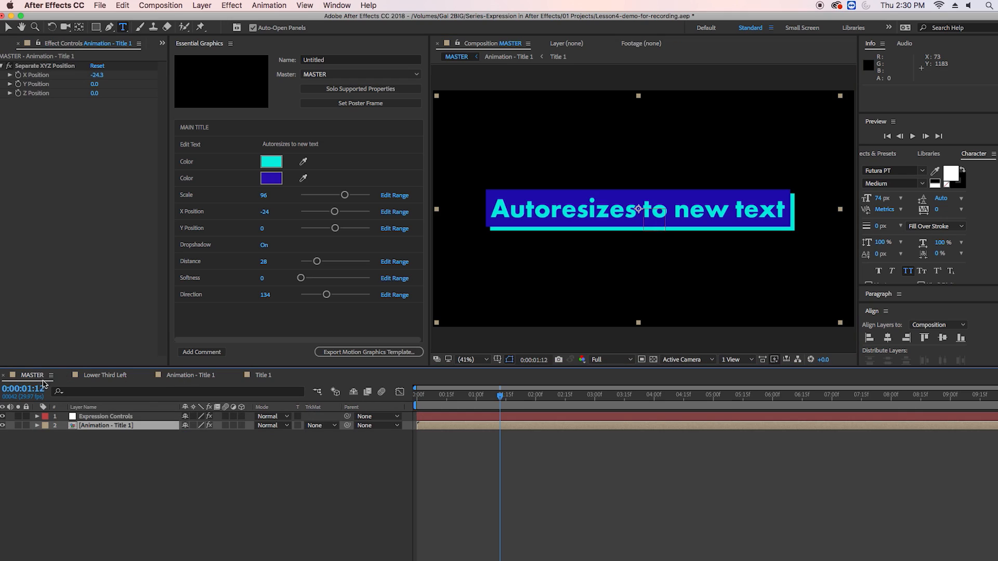
pyautogui.click(163, 43)
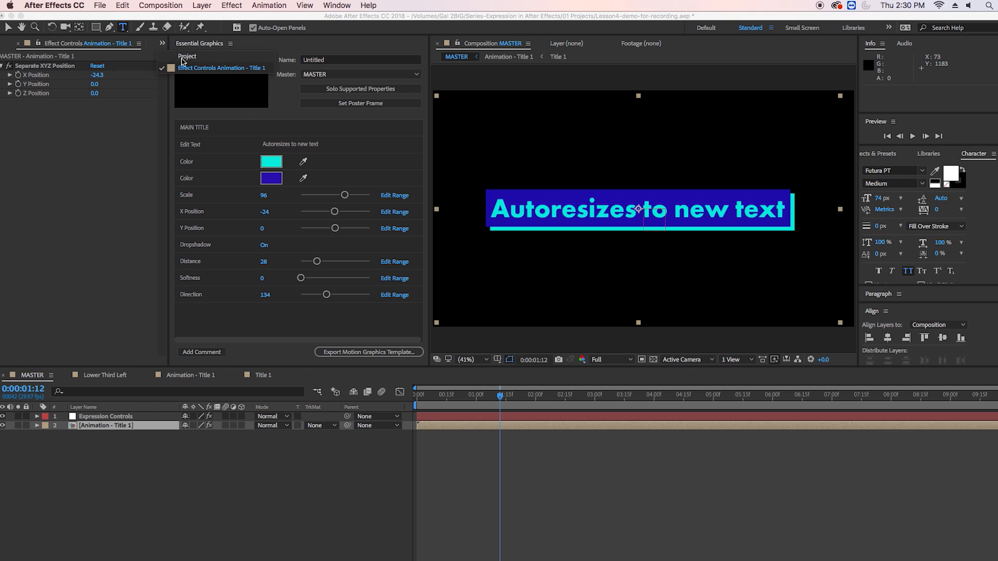
pyautogui.click(183, 60)
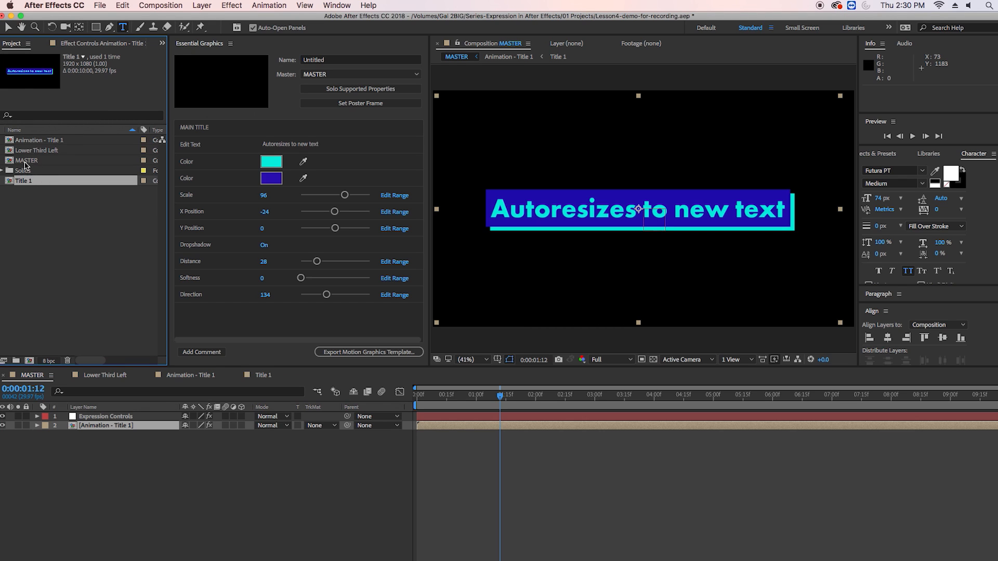
pyautogui.click(38, 151)
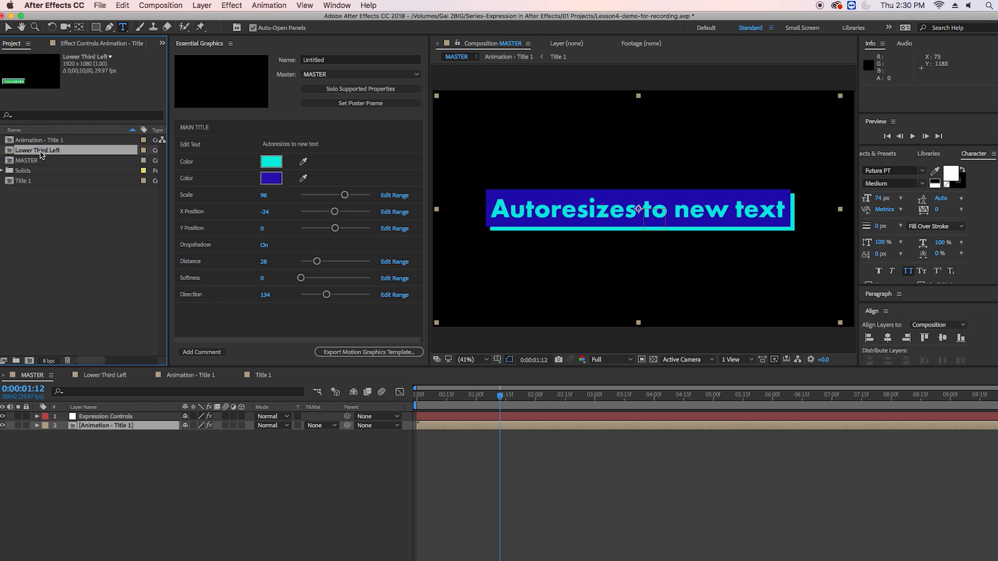
pyautogui.moveTo(36, 154); pyautogui.dragTo(109, 457)
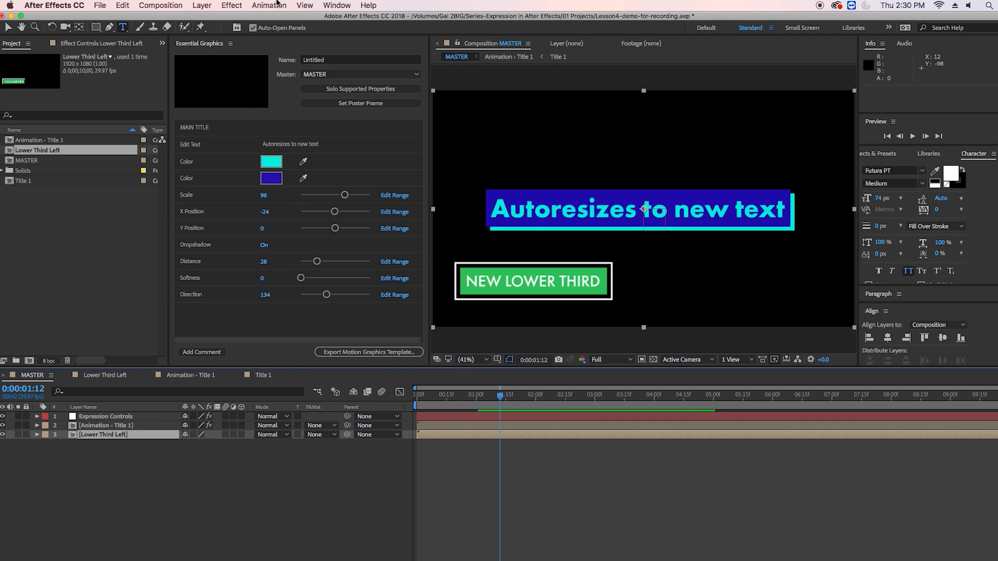
pyautogui.click(413, 76)
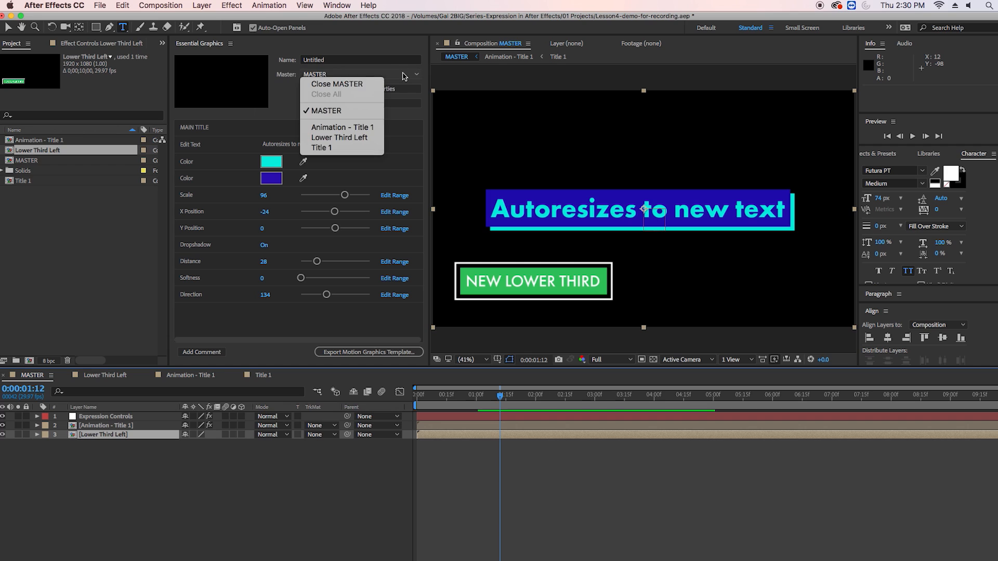
pyautogui.click(276, 104)
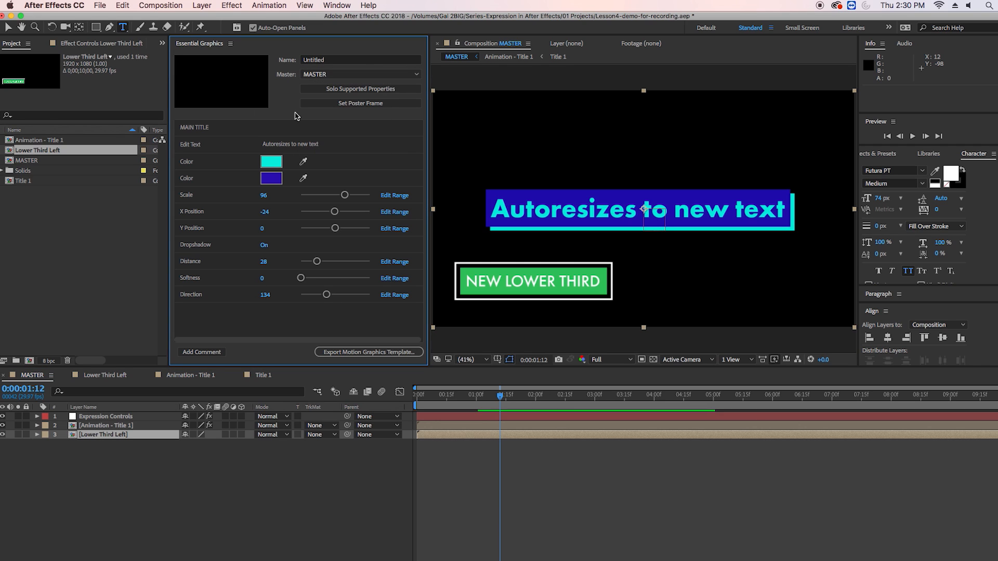
pyautogui.press("'")
pyautogui.press("'")
pyautogui.press("'")
pyautogui.press("'")
pyautogui.click(36, 435)
pyautogui.click(37, 435)
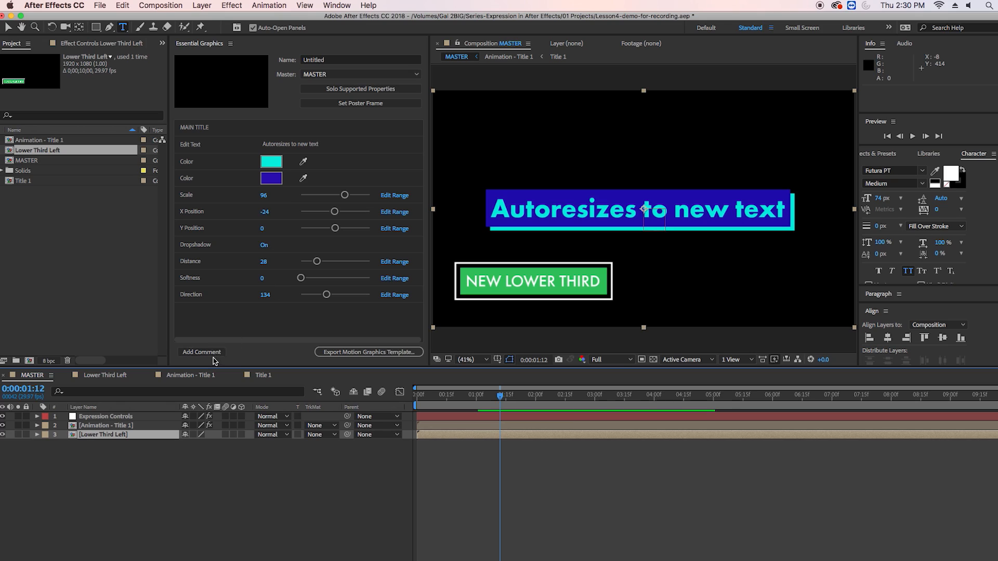
pyautogui.click(213, 355)
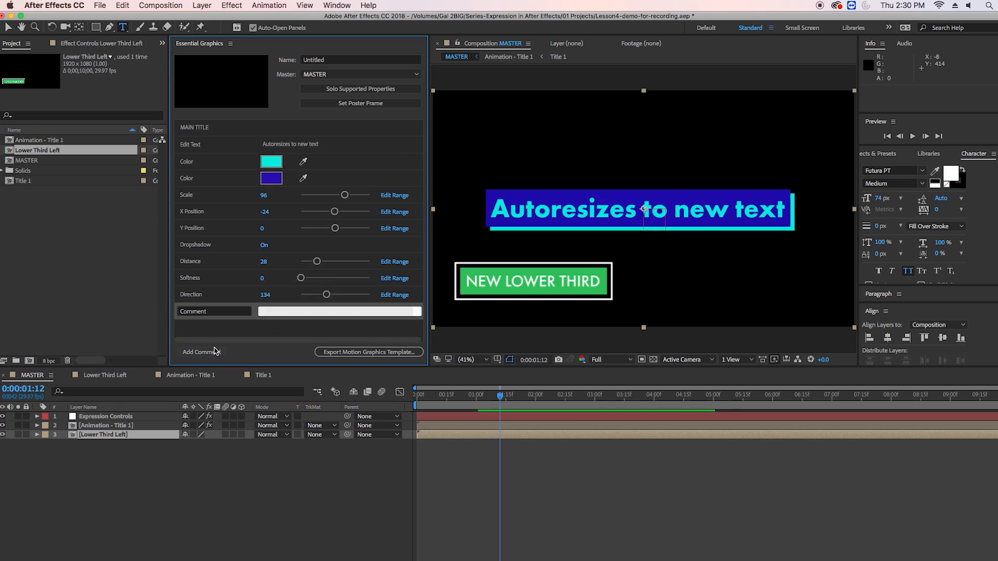
pyautogui.click(215, 312)
pyautogui.press('BackSpace')
pyautogui.click(227, 332)
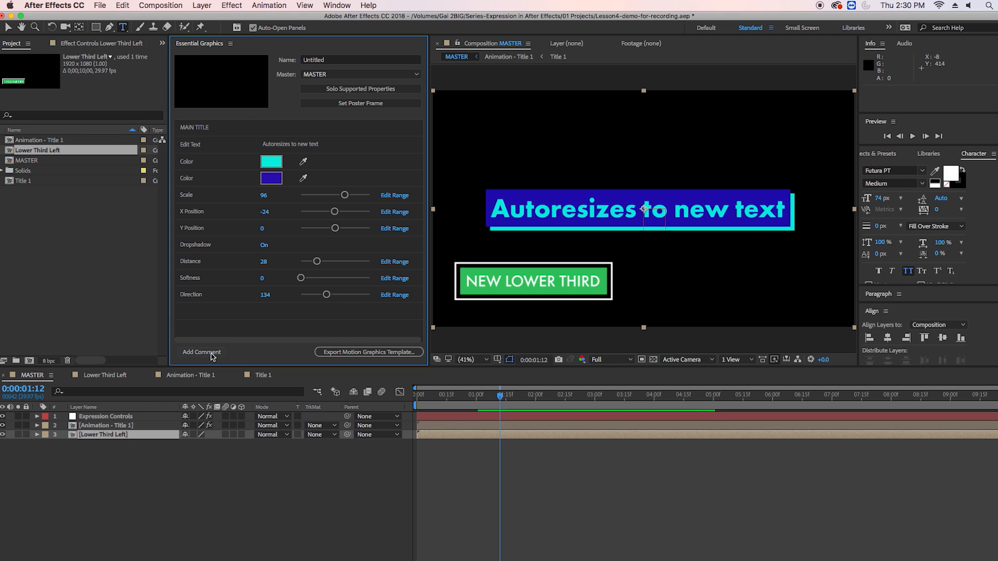
# Add a comment named "LOWER THIRD" below the Direction control in the MASTER Essential Graphics template
pyautogui.click(212, 355)
pyautogui.click(205, 330)
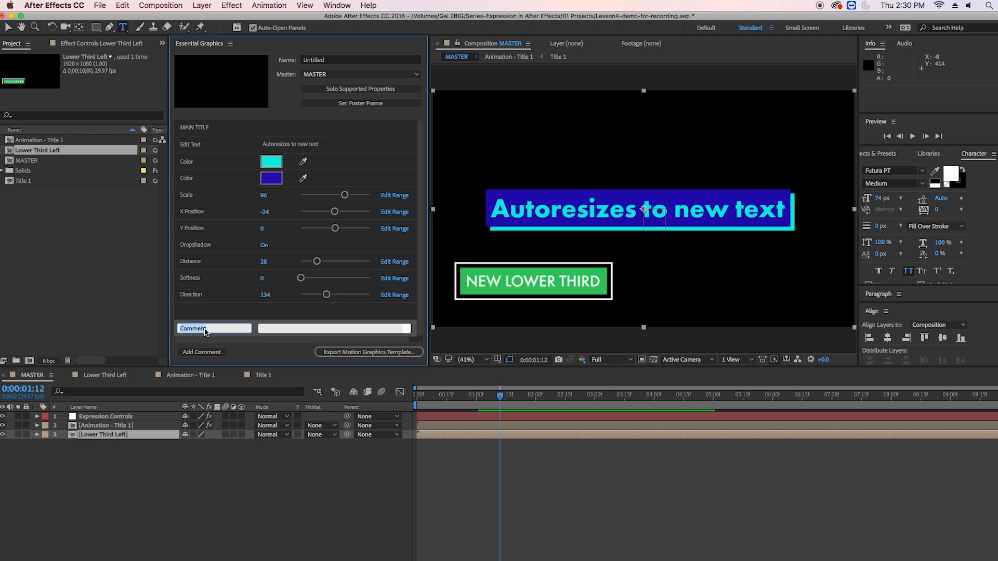
pyautogui.write('LOWER THIRD')
pyautogui.press('Return')
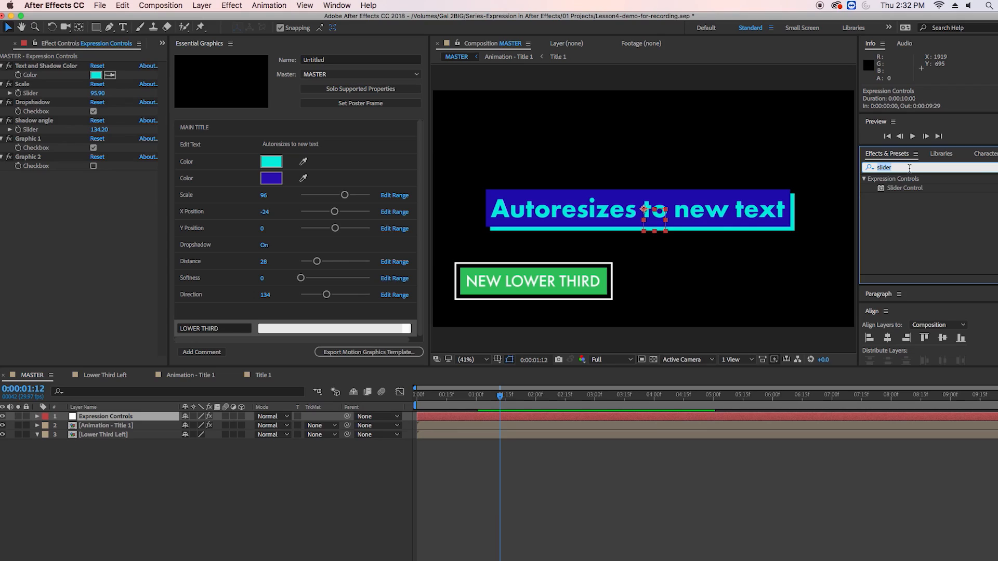
# Apply two Checkbox Control effects to the Expression Controls layer in the MASTER composition
pyautogui.write('checkbox')
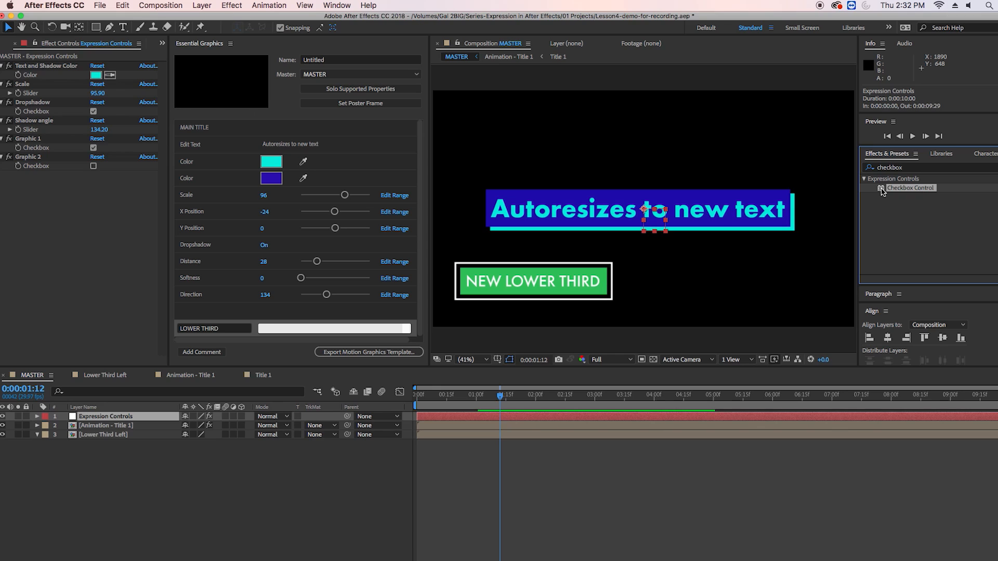
pyautogui.doubleClick(883, 191)
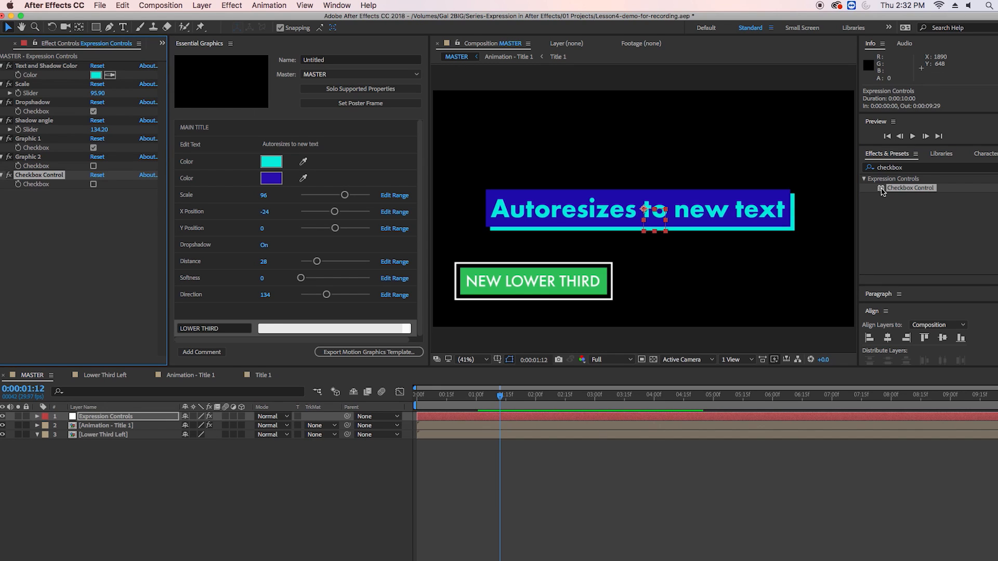
pyautogui.doubleClick(882, 191)
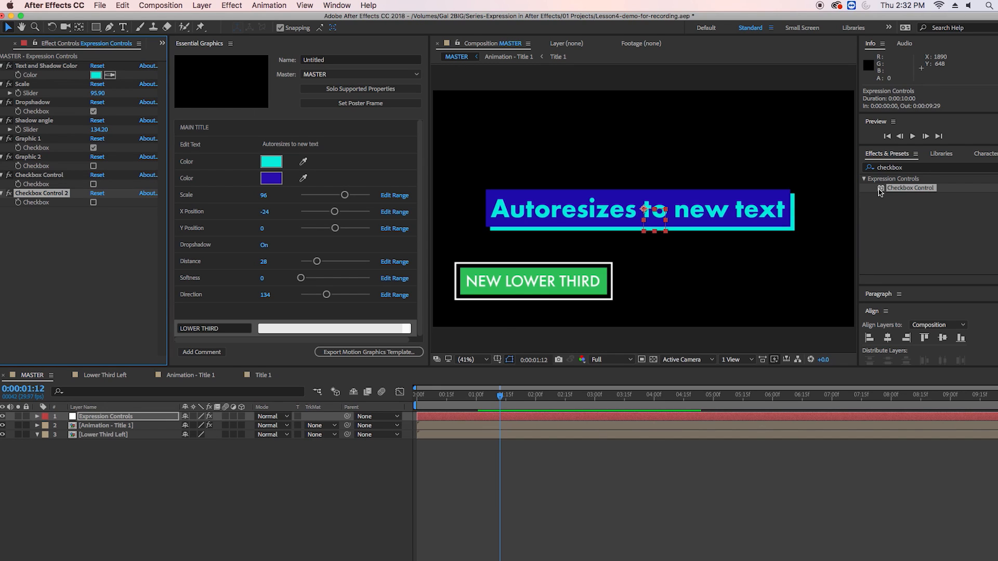
pyautogui.click(243, 129)
pyautogui.click(245, 329)
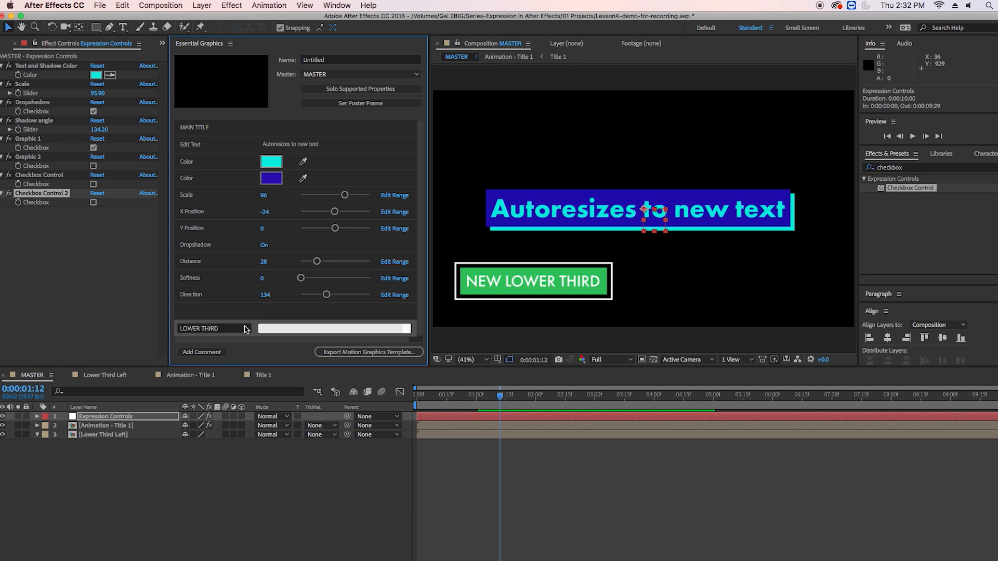
pyautogui.click(51, 226)
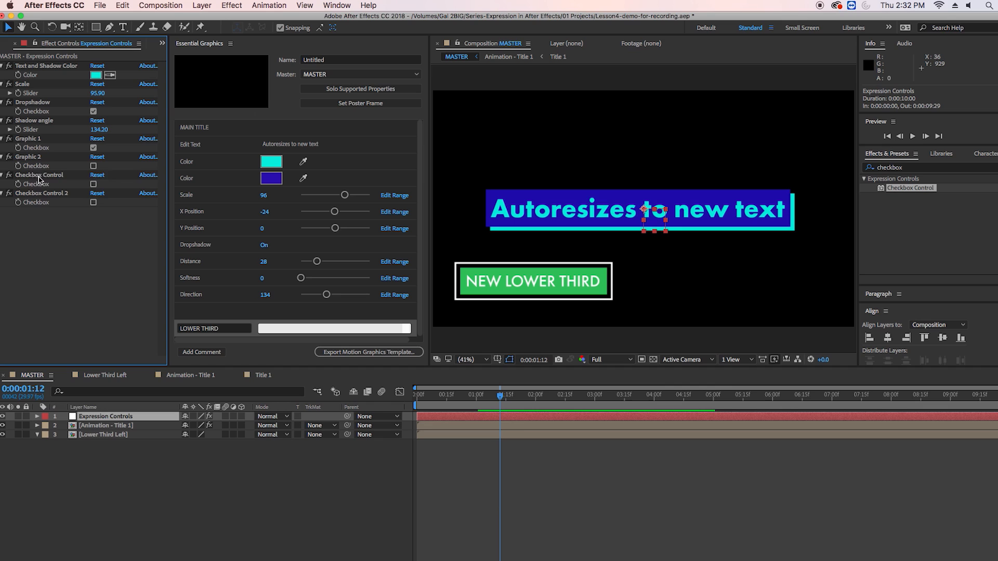
pyautogui.click(39, 179)
pyautogui.rightClick(34, 178)
pyautogui.click(13, 265)
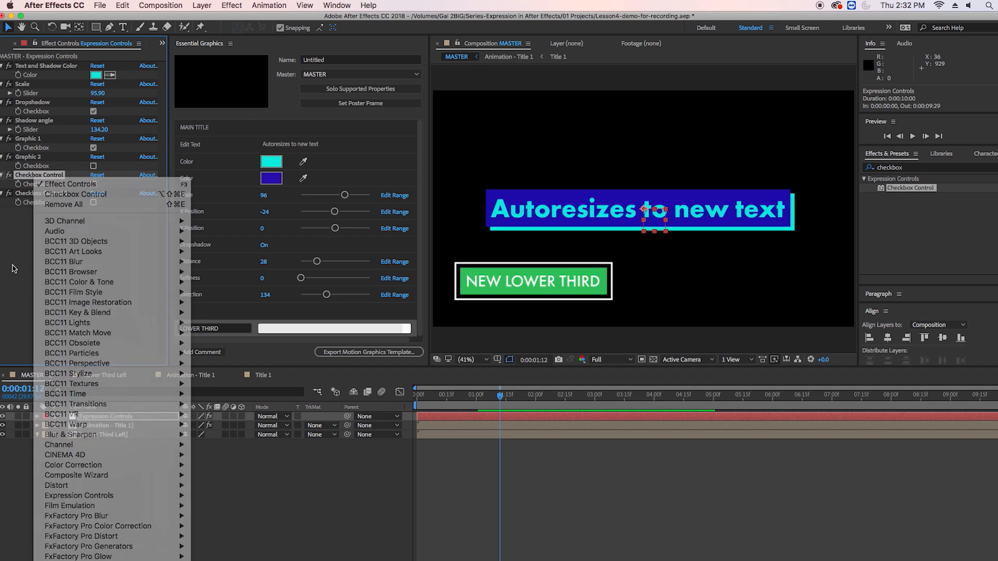
# Rename the first new Checkbox Control effect on the Expression Controls layer to "Main Title Checkbox"
pyautogui.click(37, 416)
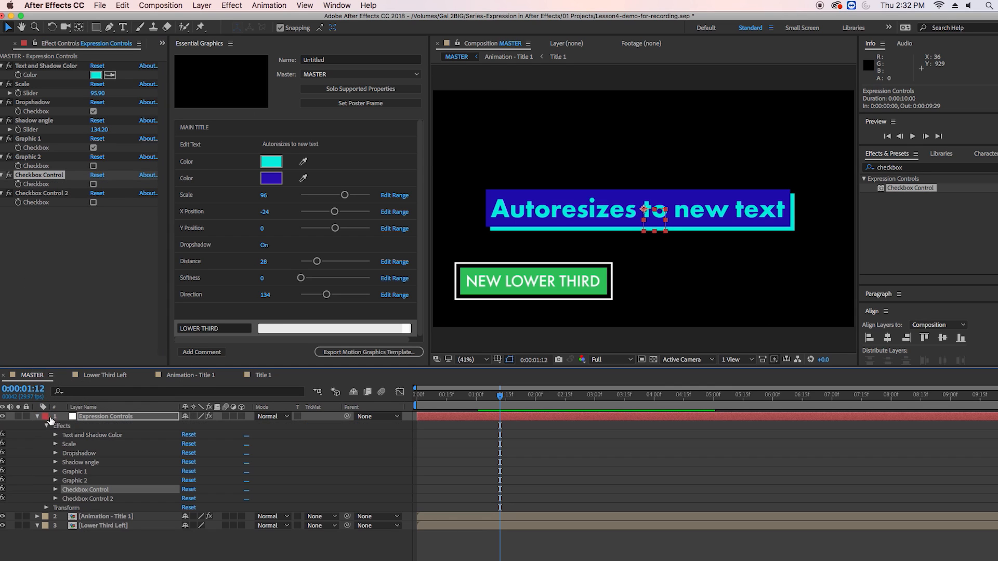
pyautogui.rightClick(72, 491)
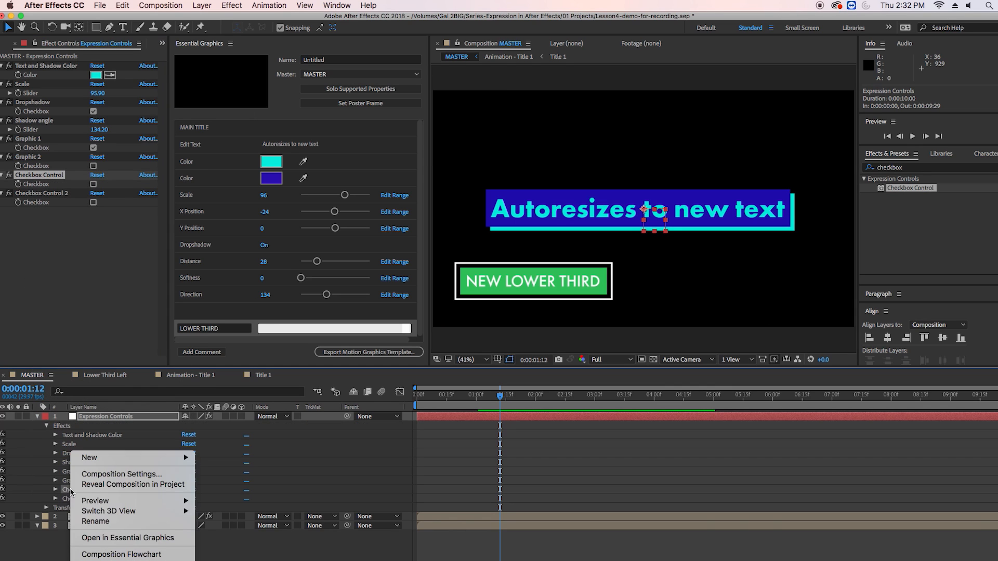
pyautogui.click(101, 525)
pyautogui.write('Main Title Checkbox')
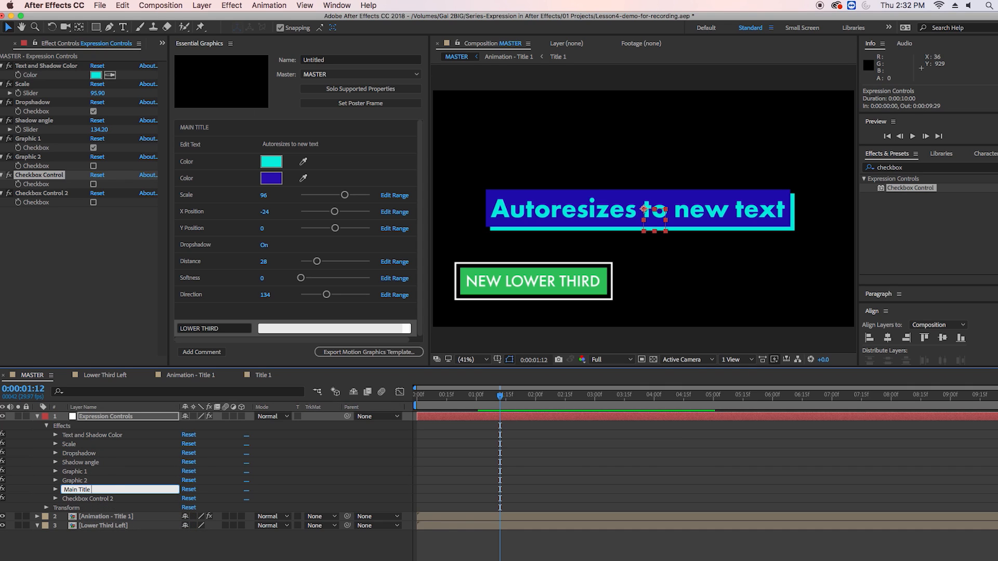
# Rename the Checkbox Control 2 effect on the Expression Controls layer to "Lower Third checkbox"
pyautogui.click(94, 499)
pyautogui.press('Return')
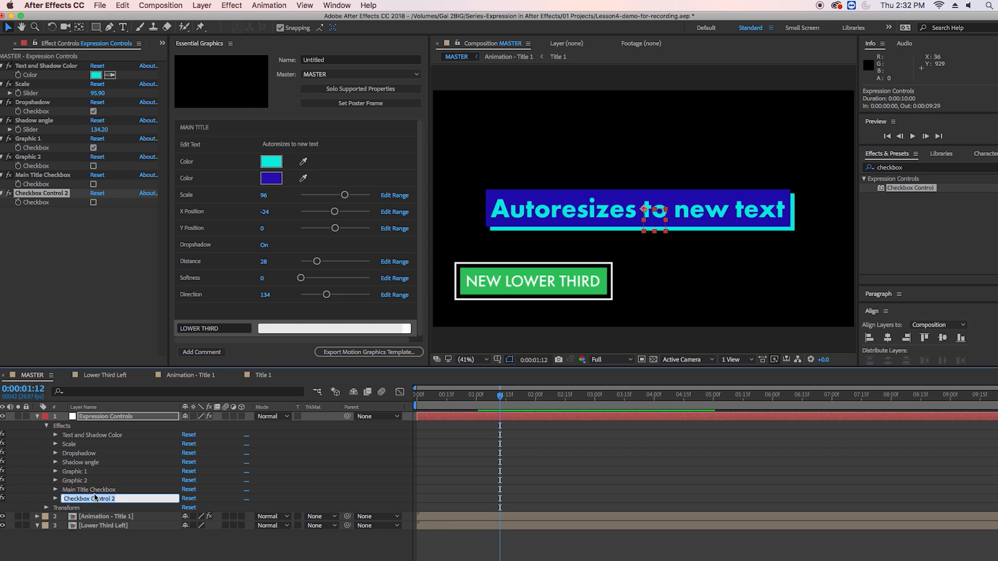
pyautogui.write('Low')
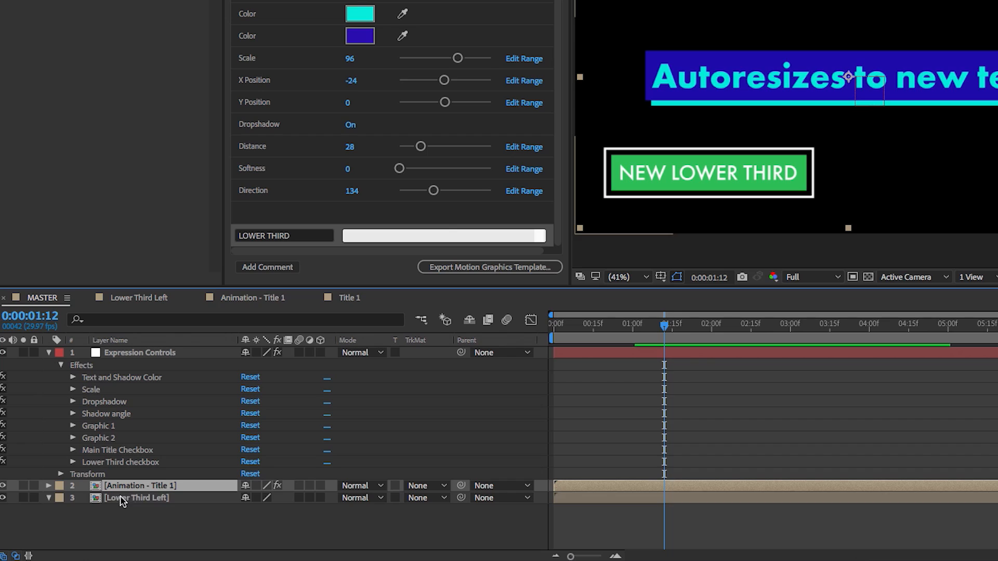
# Reveal the Opacity of the Animation - Title 1 and Lower Third Left layers and expand both new checkbox effects
pyautogui.keyDown('shift'); pyautogui.click(139, 498); pyautogui.keyUp('shift')
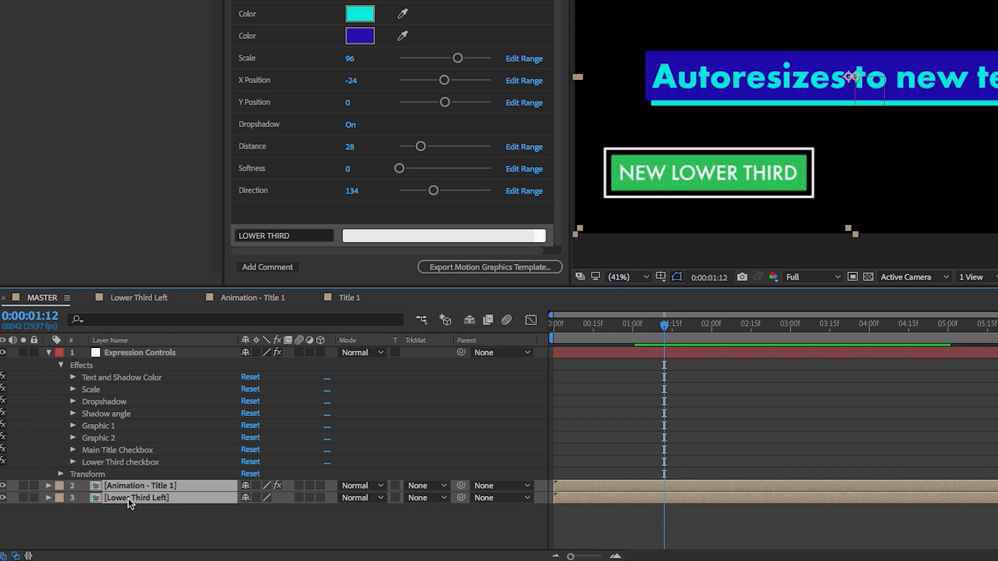
pyautogui.press('t')
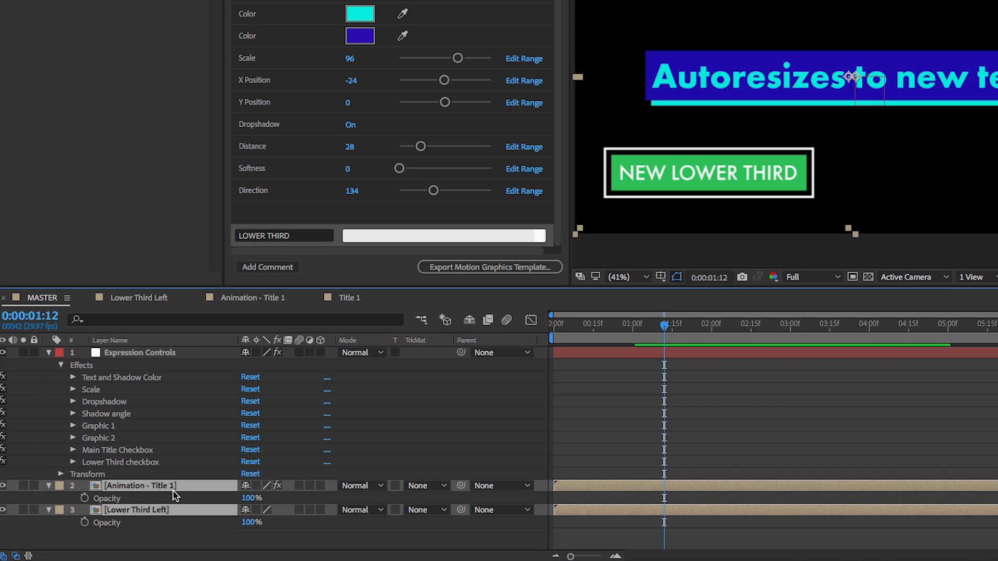
pyautogui.click(73, 462)
pyautogui.click(73, 450)
pyautogui.scroll(-1, 57, 461)
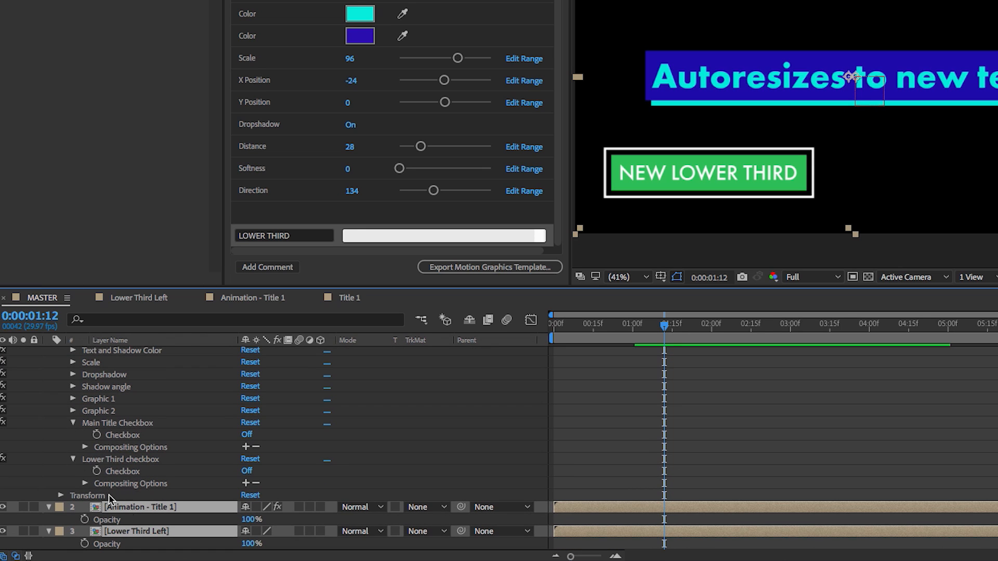
# Enable an expression on the Opacity property of both the Animation - Title 1 and Lower Third Left layers
pyautogui.keyDown('alt'); pyautogui.click(85, 520); pyautogui.keyUp('alt')
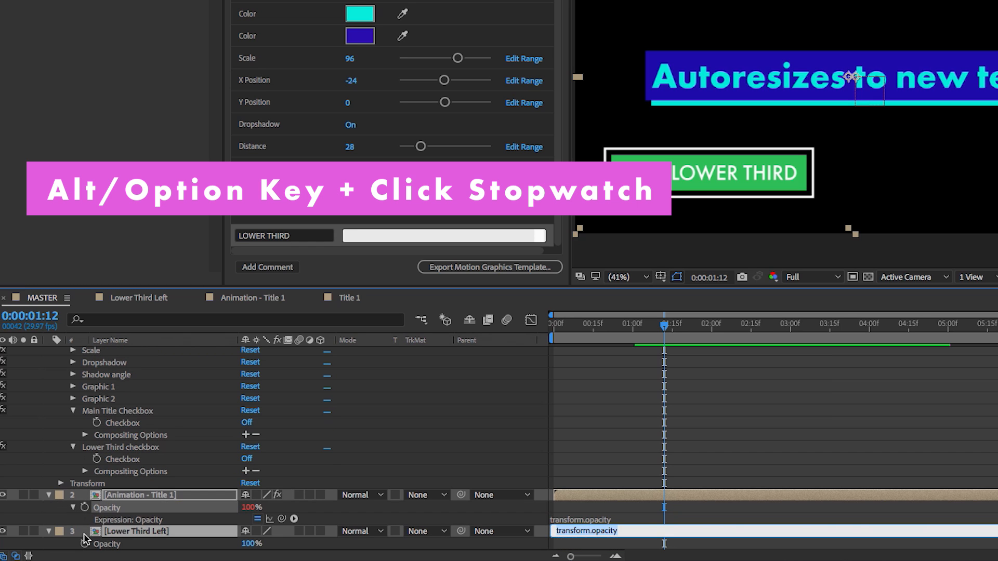
pyautogui.keyDown('alt'); pyautogui.click(85, 543); pyautogui.keyUp('alt')
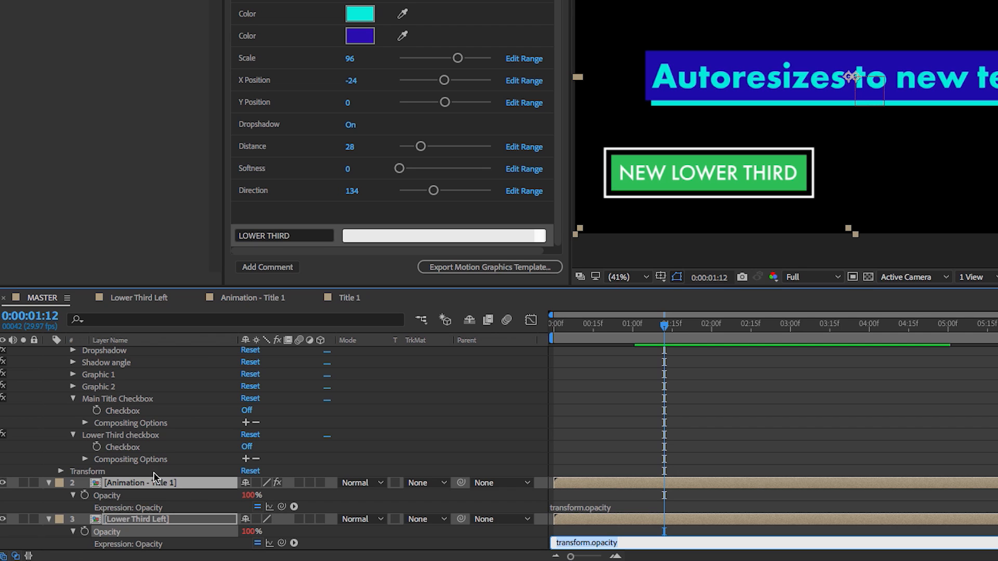
pyautogui.click(182, 486)
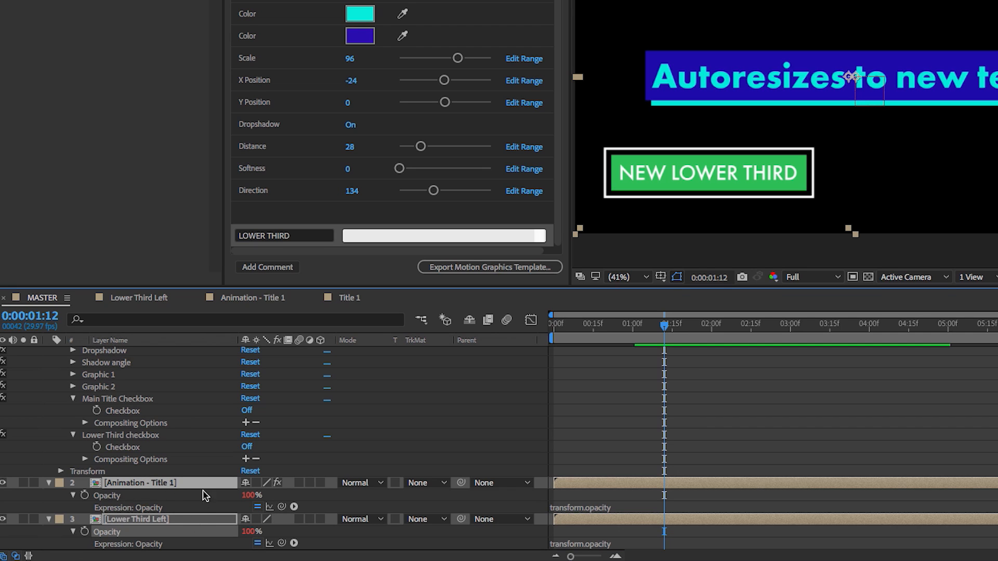
# Link Animation - Title 1's opacity expression to the Main Title Checkbox and Lower Third Left's to the Lower Third checkbox, each multiplied by 100
pyautogui.moveTo(282, 507); pyautogui.dragTo(110, 412)
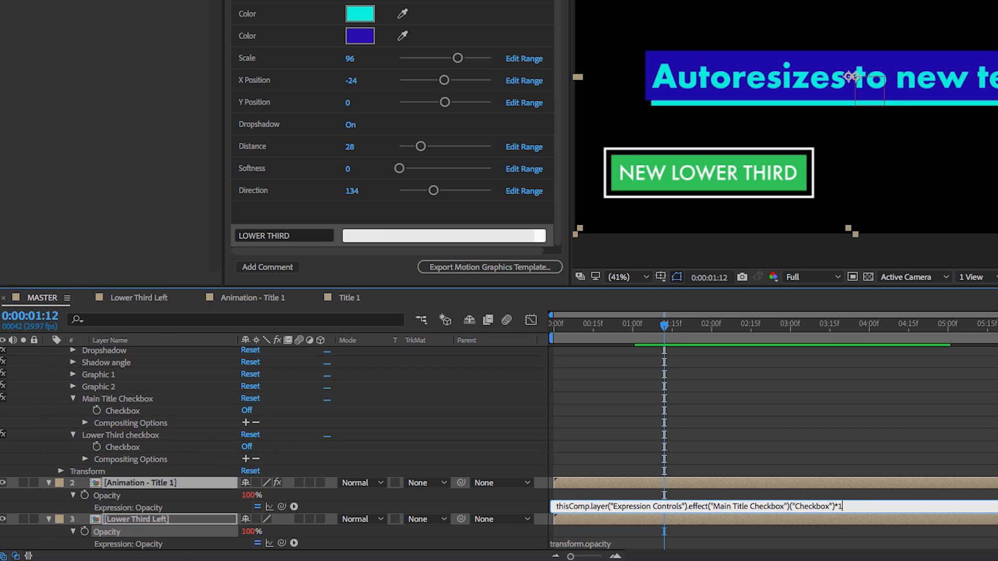
pyautogui.write('*100')
pyautogui.click(529, 508)
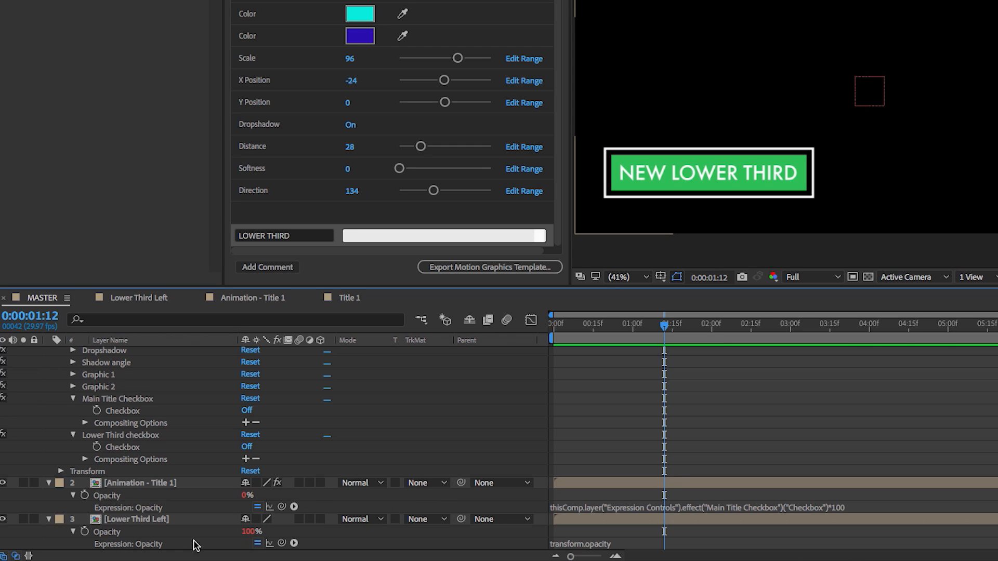
pyautogui.moveTo(282, 543); pyautogui.dragTo(173, 454)
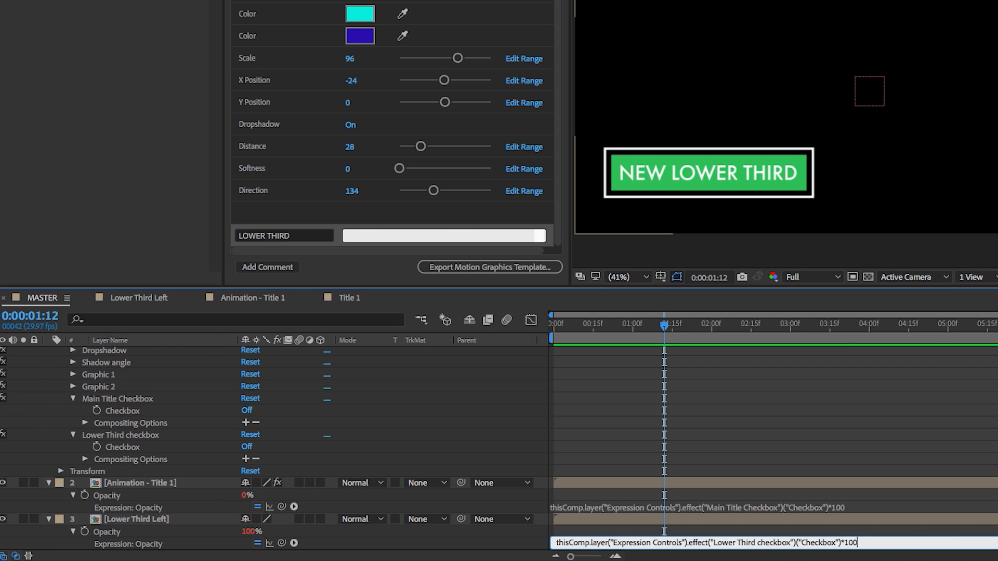
pyautogui.click(357, 544)
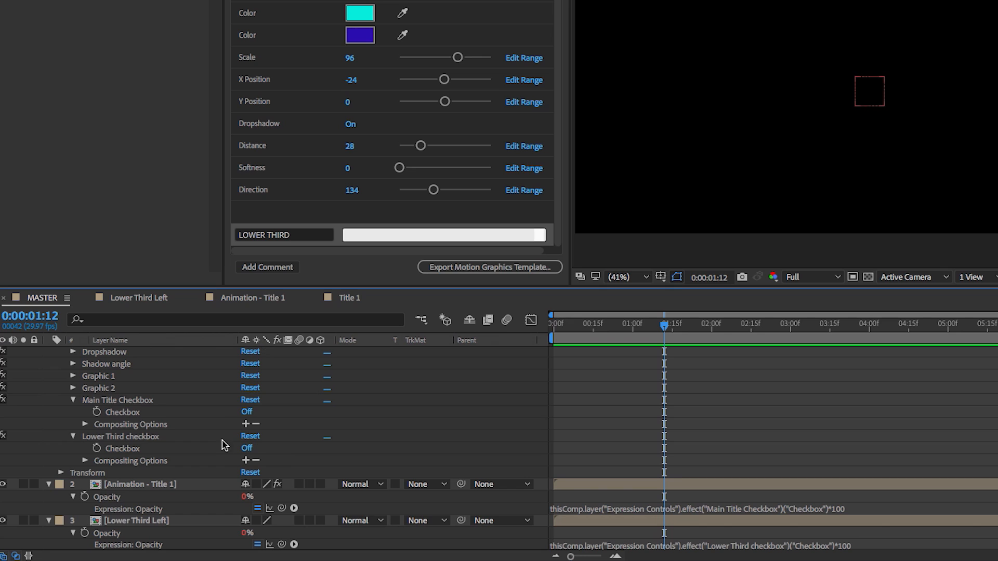
# Toggle the Main Title and Lower Third checkboxes to test the opacity links, leaving both switched on
pyautogui.click(247, 412)
pyautogui.click(247, 449)
pyautogui.click(247, 449)
pyautogui.click(247, 413)
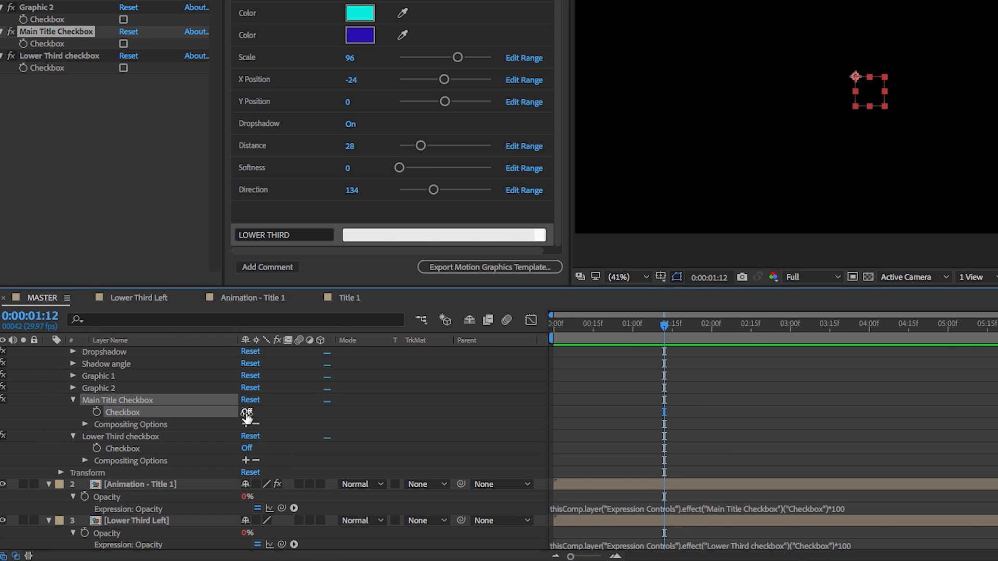
pyautogui.click(246, 413)
pyautogui.click(247, 448)
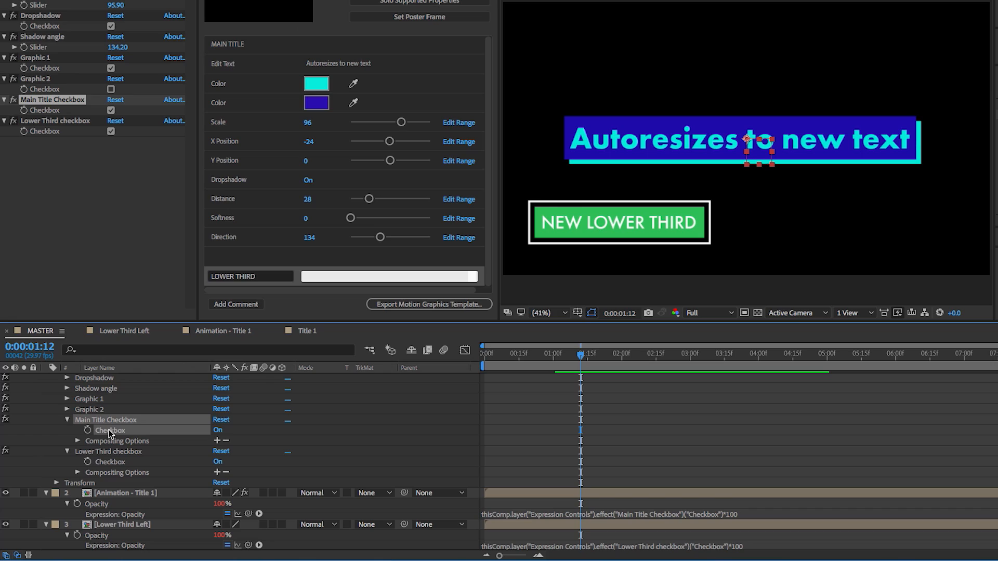
# Add the Main Title Checkbox property to the Essential Graphics template directly beneath MAIN TITLE and name it "Turn on/off"
pyautogui.moveTo(111, 433); pyautogui.dragTo(240, 56)
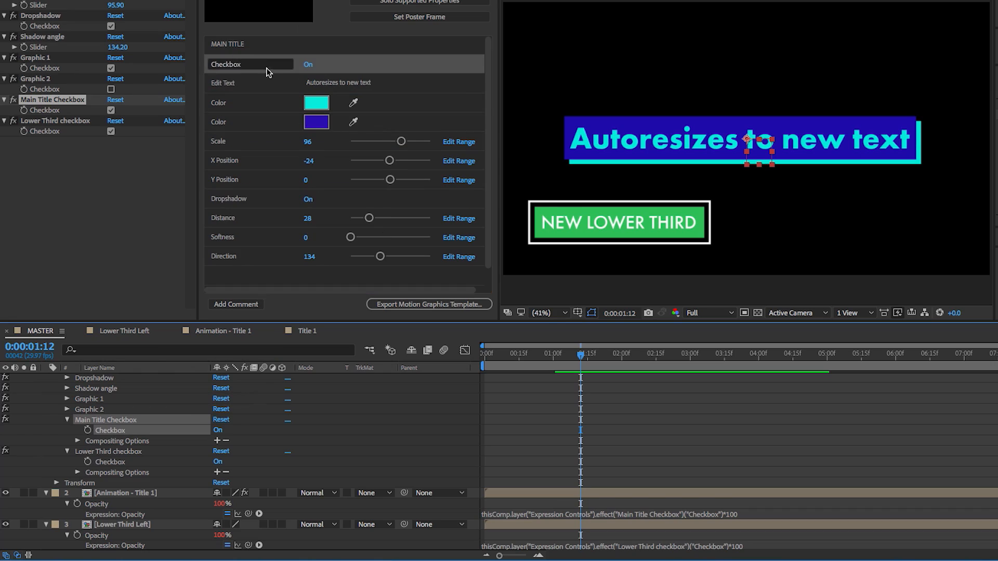
pyautogui.click(240, 62)
pyautogui.write('Turn on/o')
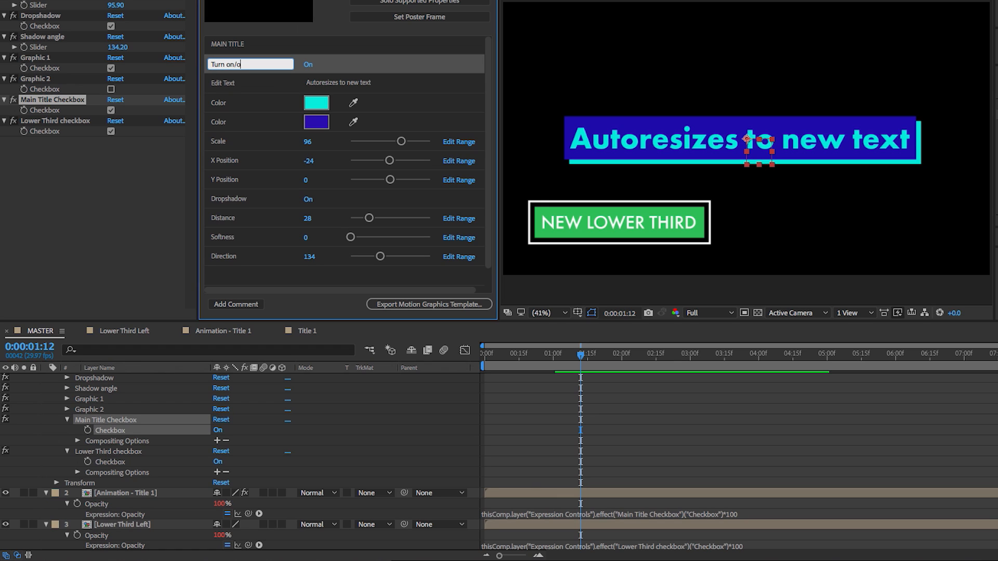
pyautogui.write('ff')
pyautogui.press('Return')
# Add the Lower Third checkbox property to the Essential Graphics template beneath LOWER THIRD and name it "Turn on/off"
pyautogui.scroll(-1, 353, 270)
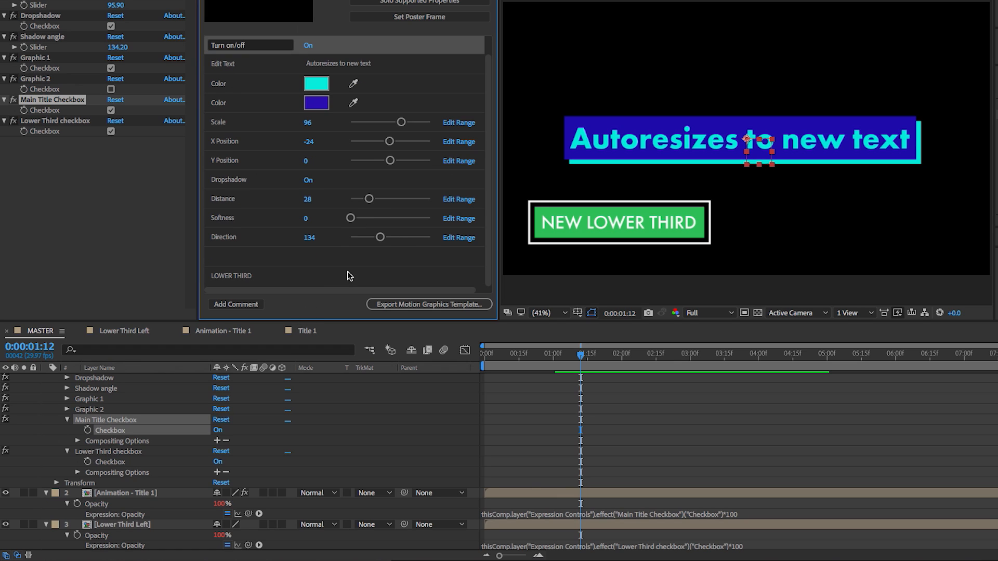
pyautogui.moveTo(111, 462); pyautogui.dragTo(245, 285)
pyautogui.click(243, 277)
pyautogui.write('Tur')
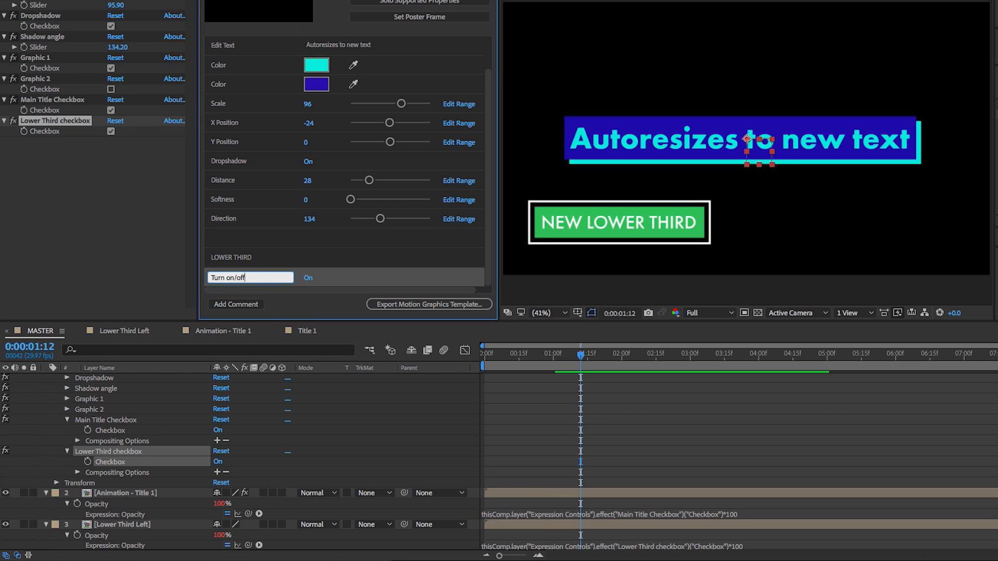
pyautogui.write('n on/off')
pyautogui.press('Return')
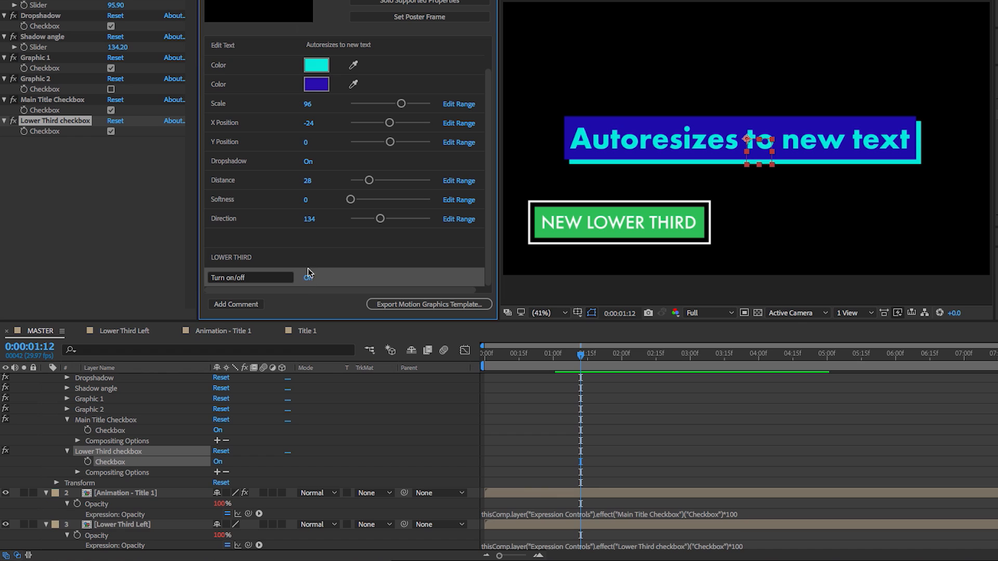
# Test the LOWER THIRD Turn on/off control by switching it off and back on
pyautogui.click(309, 279)
pyautogui.click(308, 279)
# Collapse the properties of all three layers in the MASTER composition and clear the layer selection
pyautogui.scroll(1, 95, 443)
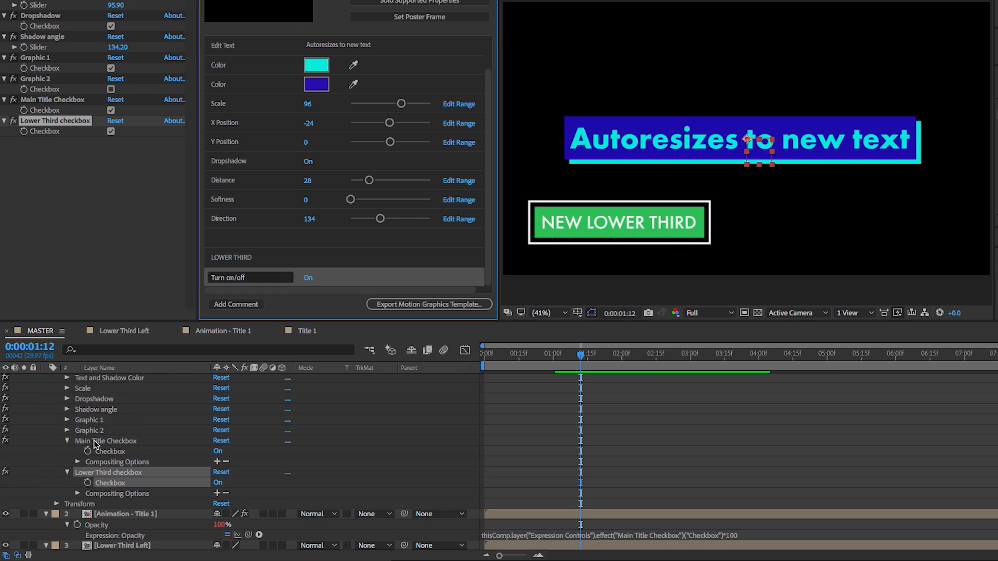
pyautogui.scroll(2, 95, 443)
pyautogui.click(46, 378)
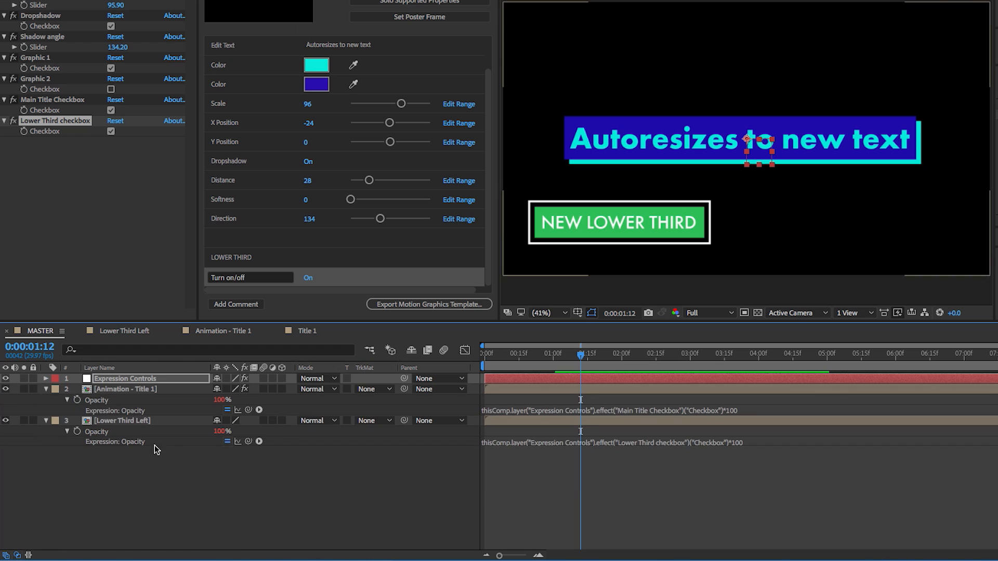
pyautogui.click(46, 389)
pyautogui.click(46, 400)
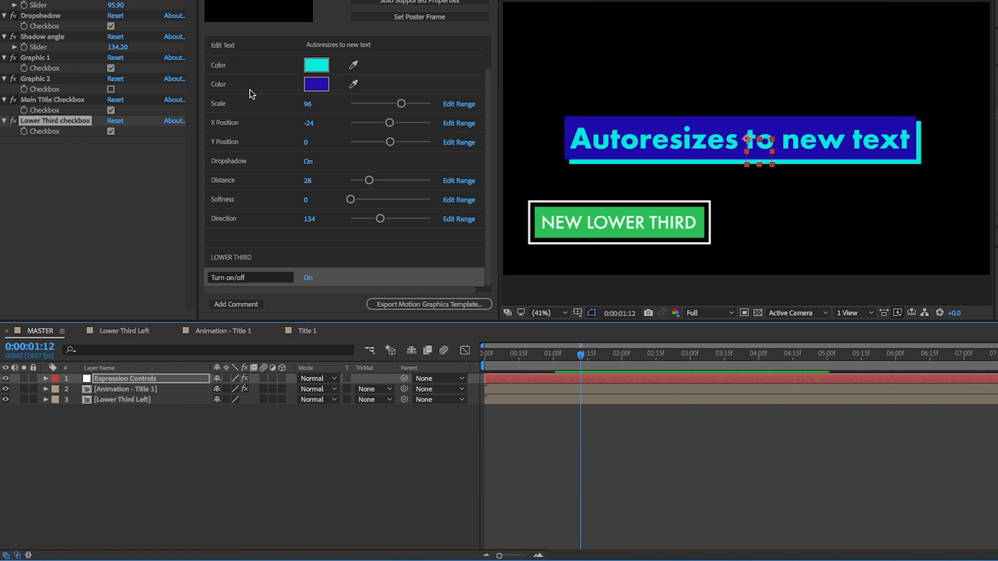
pyautogui.scroll(1, 248, 91)
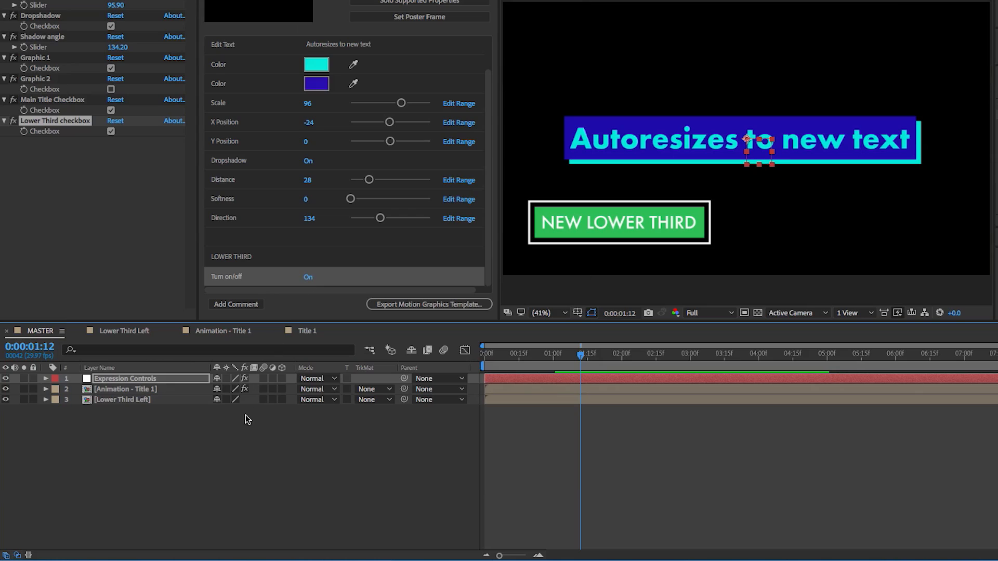
pyautogui.click(206, 427)
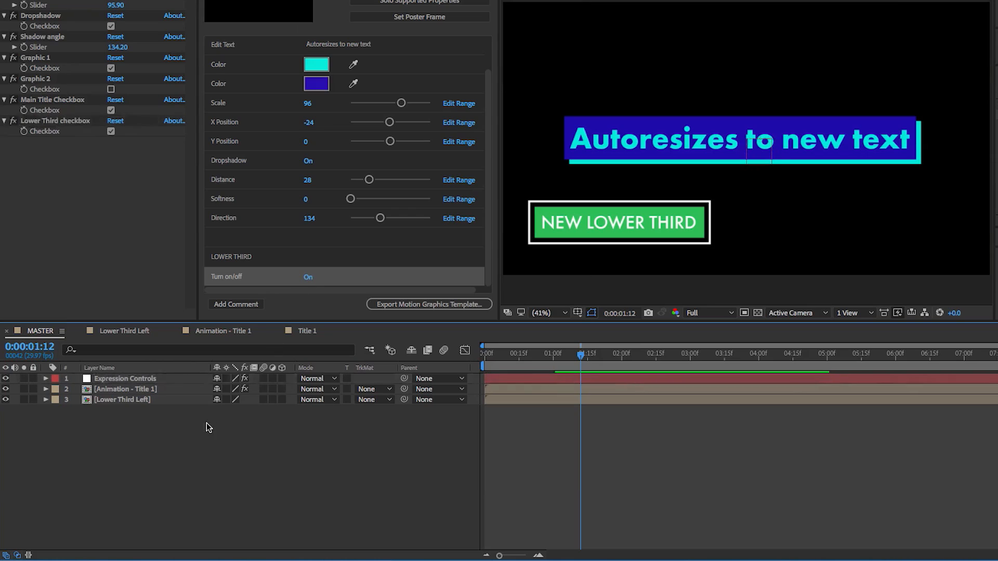
# Find the Separate XYZ Position preset by searching for "sep" and apply it to the Lower Third Left layer
pyautogui.click(130, 405)
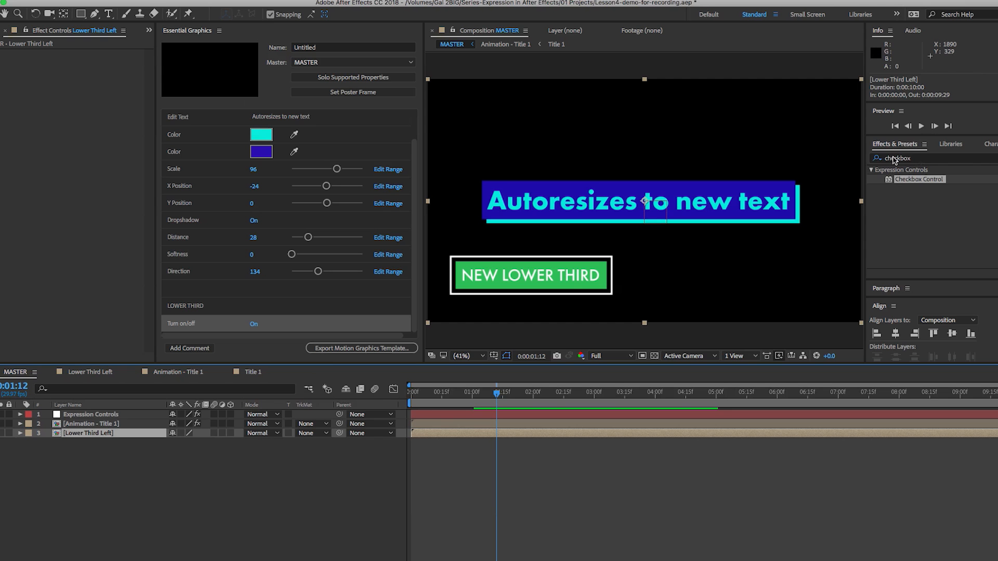
pyautogui.doubleClick(894, 159)
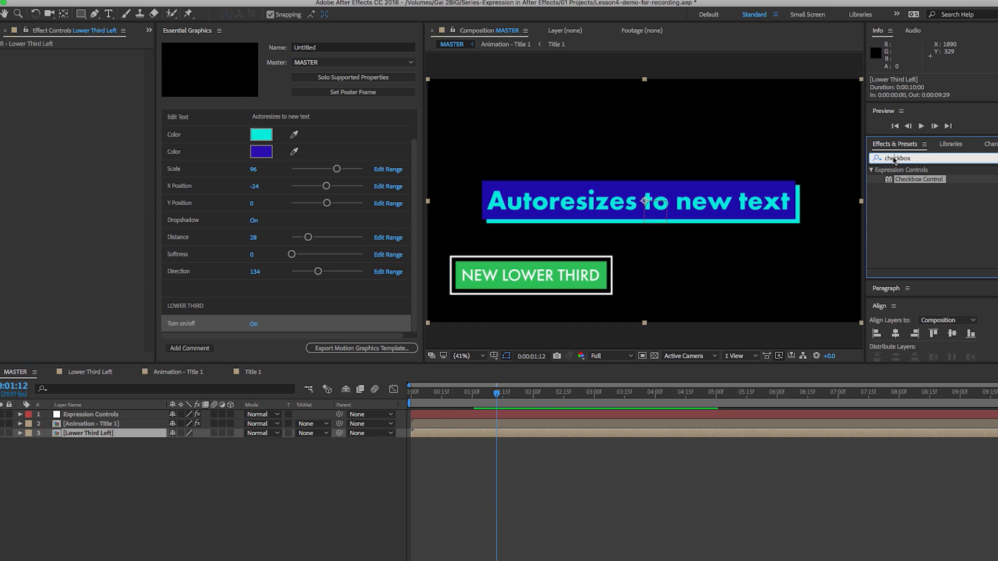
pyautogui.write('sep')
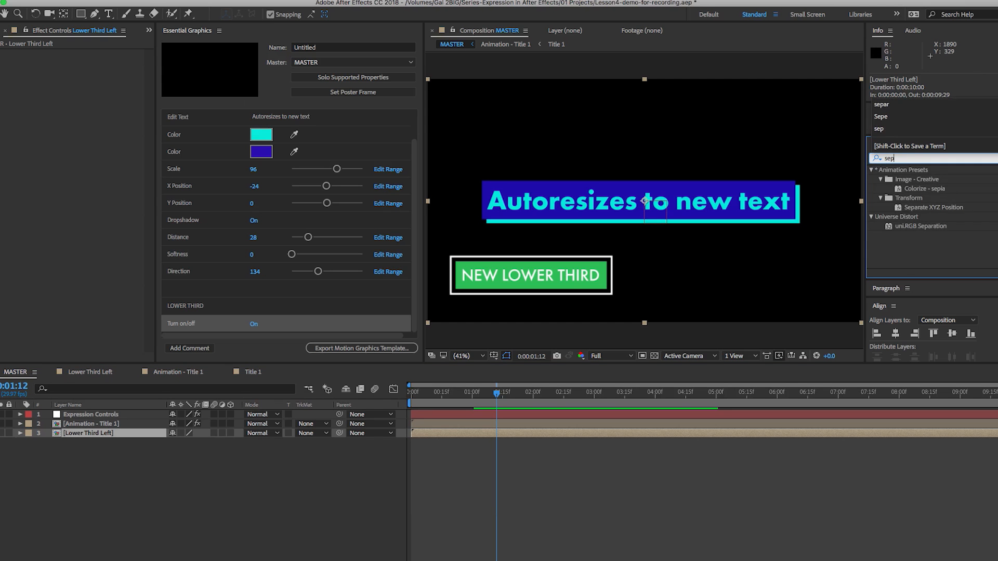
pyautogui.moveTo(925, 210); pyautogui.dragTo(90, 438)
# Add the X Position and Y Position of Lower Third Left's Separate XYZ Position effect to Essential Graphics beneath the LOWER THIRD Turn on/off control
pyautogui.click(73, 434)
pyautogui.press('e')
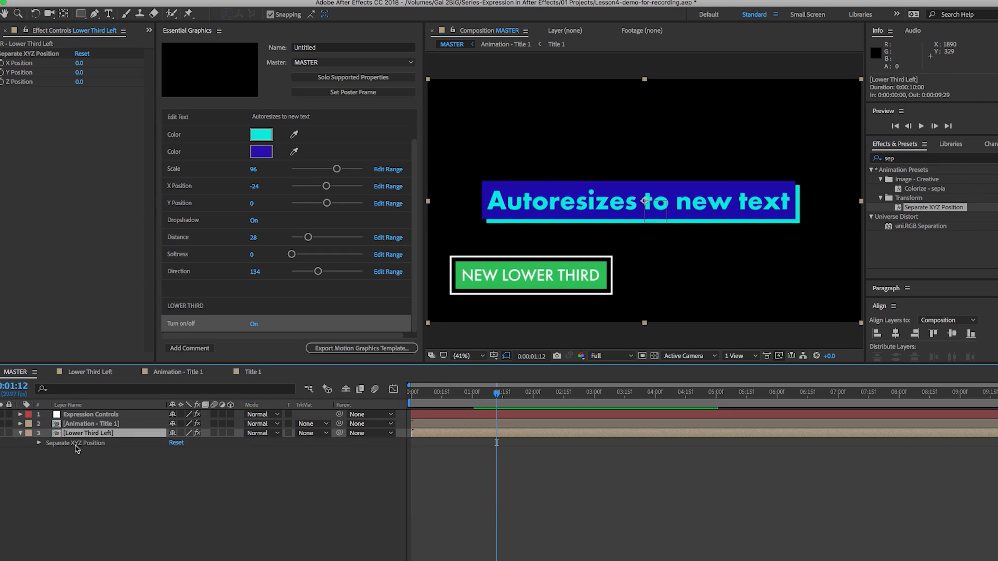
pyautogui.click(40, 443)
pyautogui.click(79, 453)
pyautogui.keyDown('shift'); pyautogui.click(76, 461); pyautogui.keyUp('shift')
pyautogui.moveTo(77, 456); pyautogui.dragTo(229, 332)
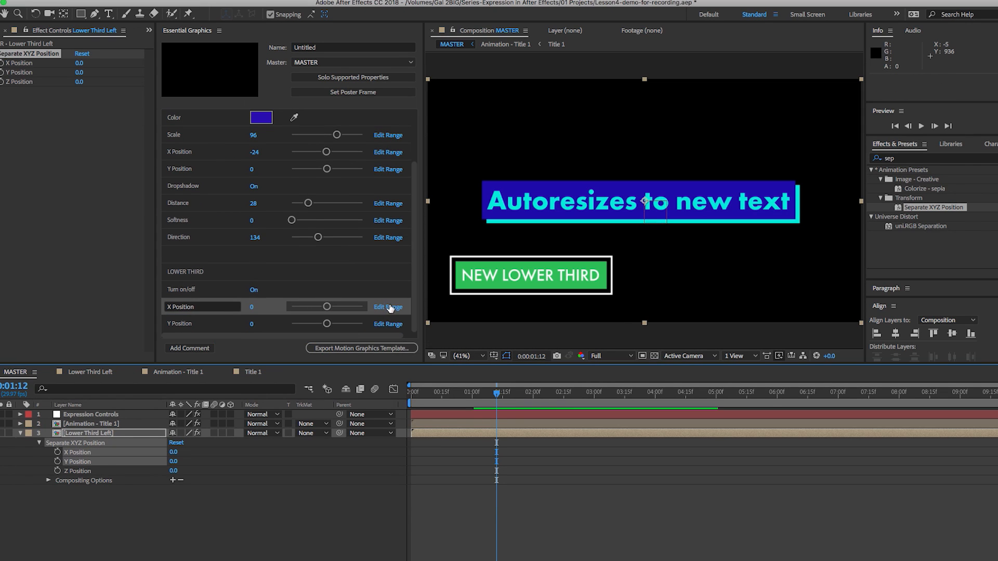
# Set the slider range of the LOWER THIRD X Position control to -1920 to 1920
pyautogui.click(389, 307)
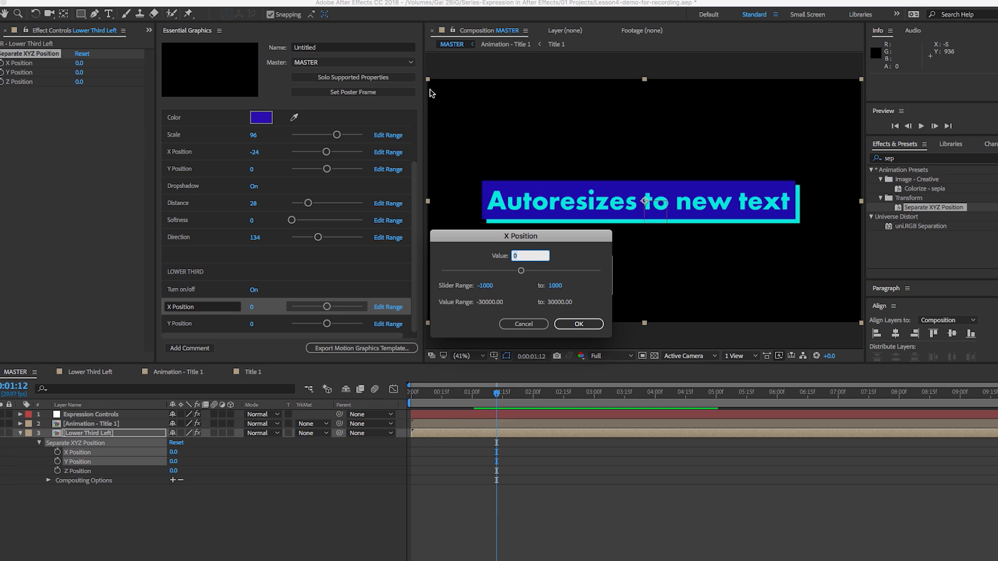
pyautogui.click(485, 285)
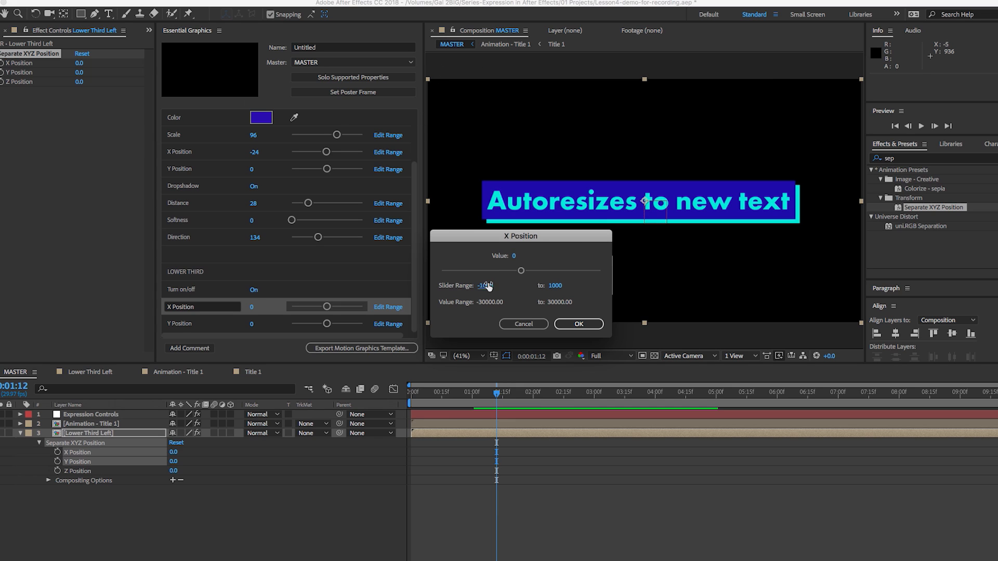
pyautogui.write('-1920')
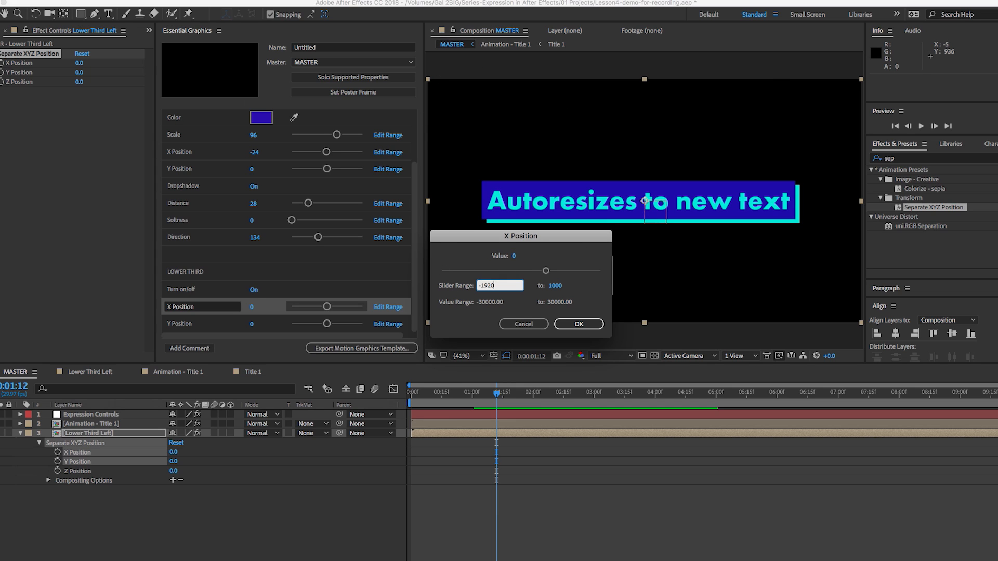
pyautogui.click(560, 285)
pyautogui.write('1920')
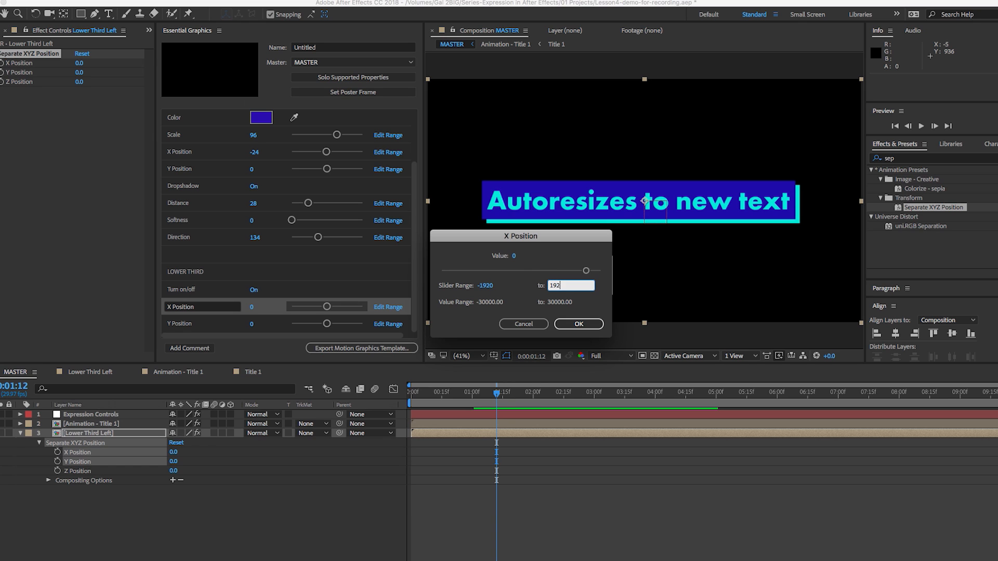
pyautogui.click(585, 331)
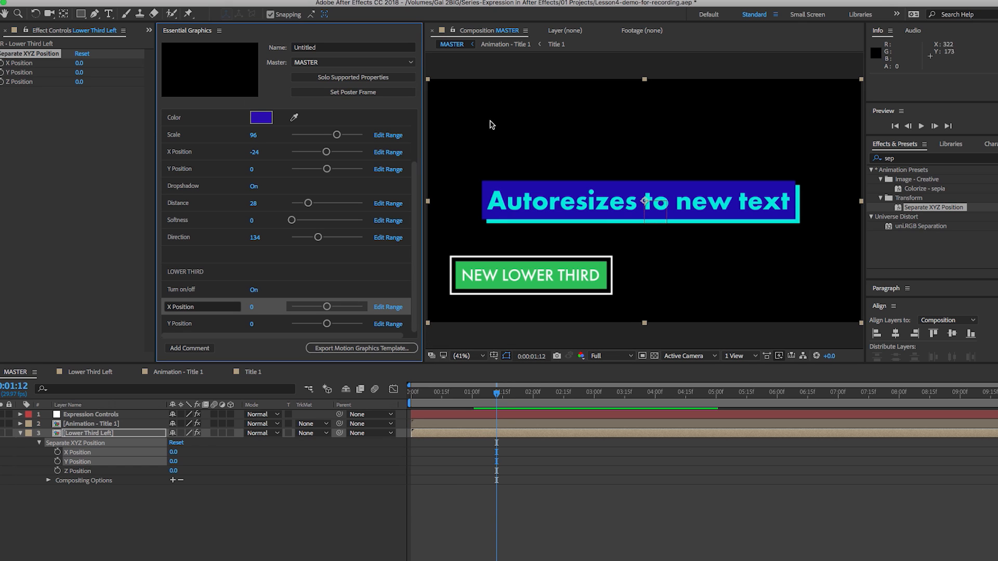
# Set the slider range of the LOWER THIRD Y Position control to -1080 to 1080
pyautogui.click(388, 324)
pyautogui.click(487, 286)
pyautogui.write('-1080')
pyautogui.click(555, 286)
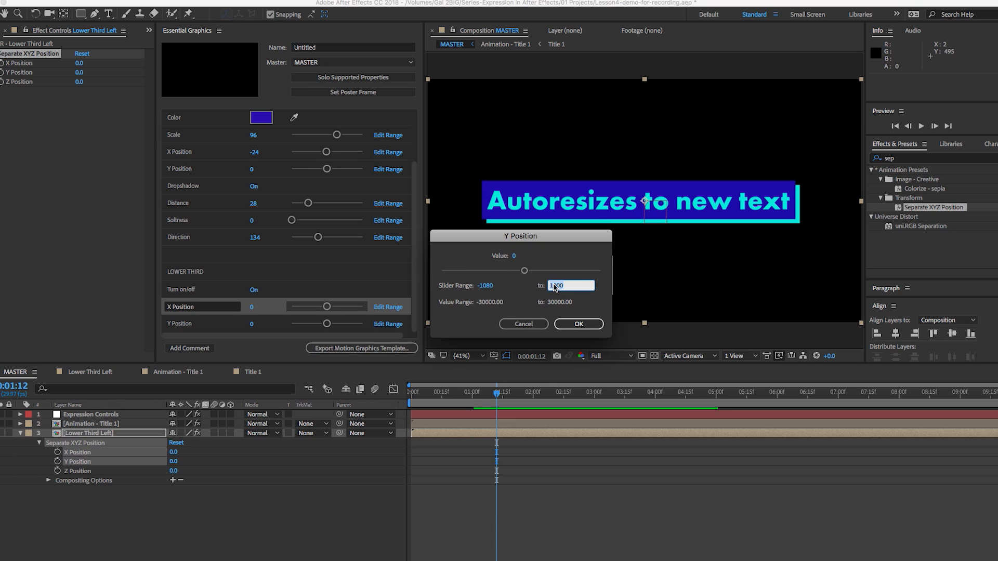
pyautogui.write('0180')
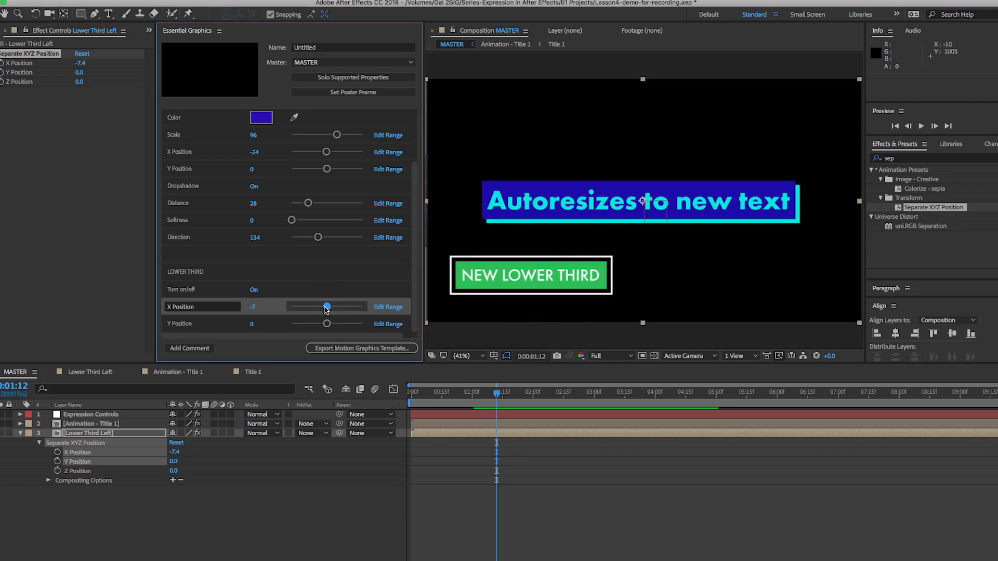
# Test the LOWER THIRD X Position slider by moving the lower third sideways, and undo the change
pyautogui.moveTo(326, 310)
pyautogui.mouseDown()
pyautogui.moveTo(310, 310)
pyautogui.moveTo(339, 310)
pyautogui.moveTo(329, 308)
pyautogui.mouseUp()
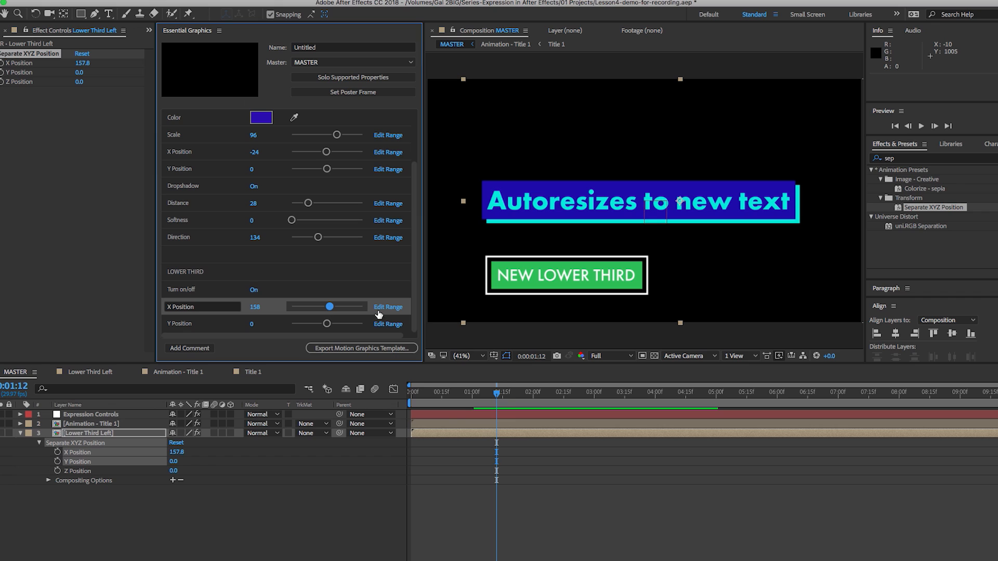
pyautogui.press('super+z')
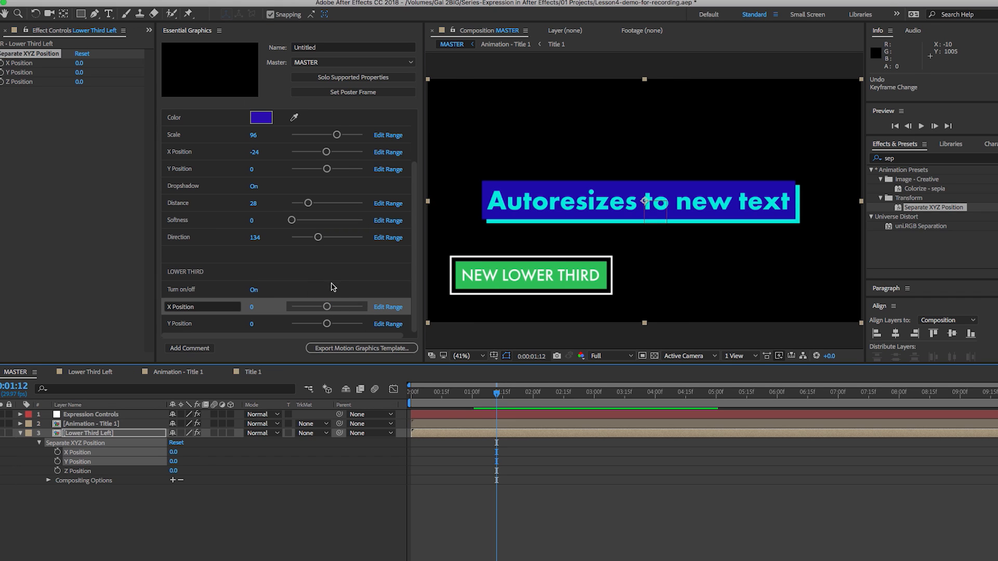
# Collapse the Lower Third Left layer, search the effects for "slider" and apply Slider Control to that layer
pyautogui.click(53, 436)
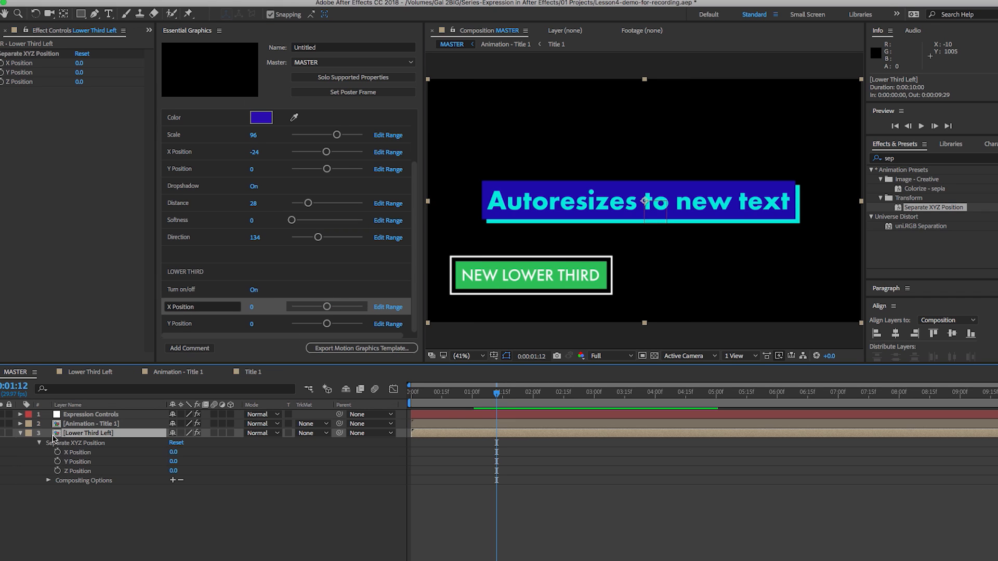
pyautogui.click(20, 434)
pyautogui.click(20, 433)
pyautogui.click(20, 433)
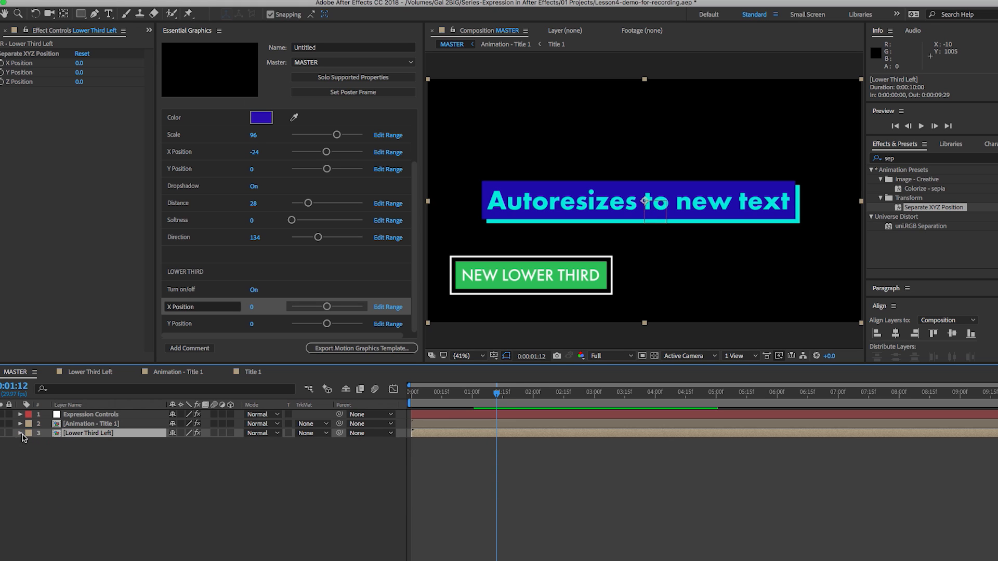
pyautogui.click(903, 160)
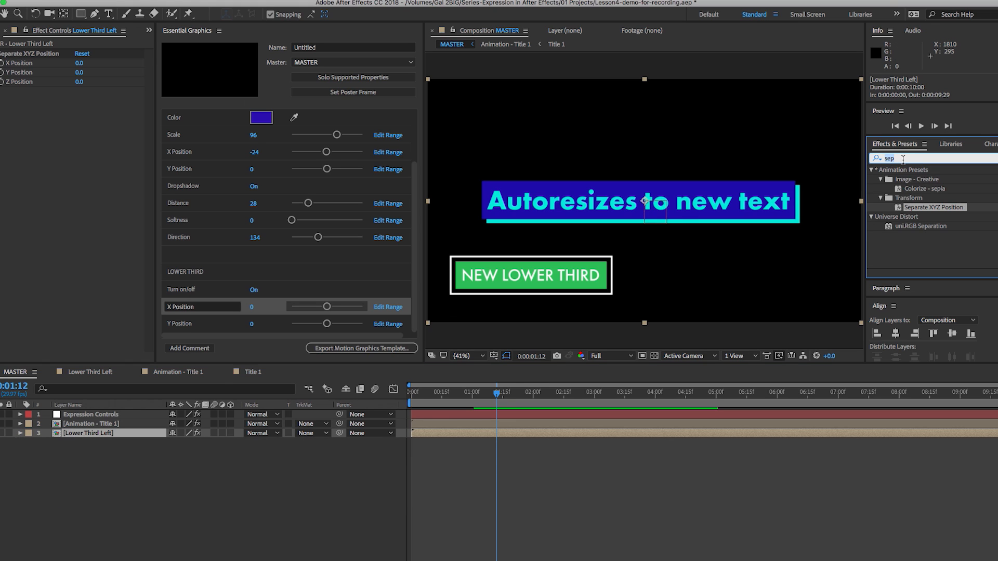
pyautogui.write('slider')
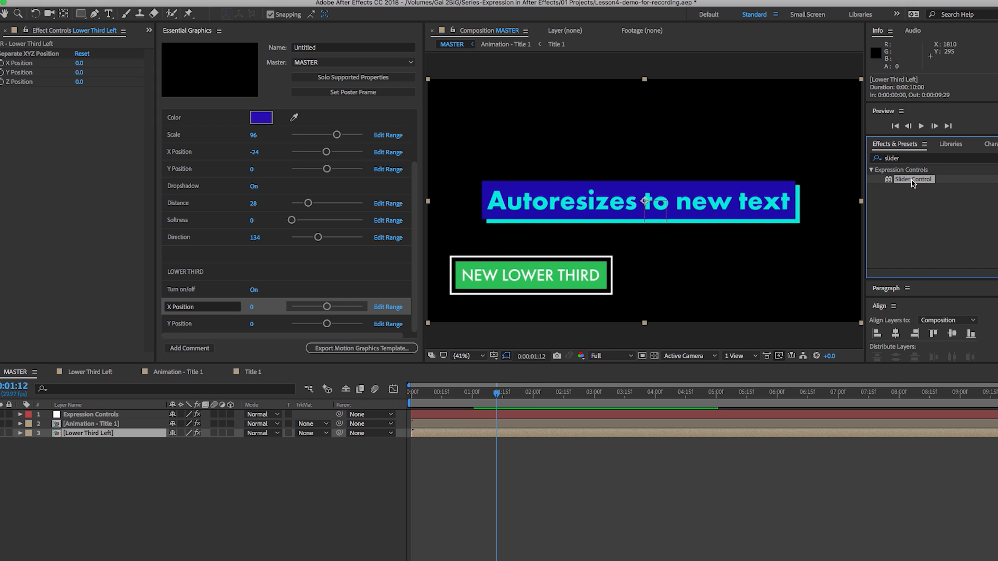
pyautogui.moveTo(913, 183); pyautogui.dragTo(89, 438)
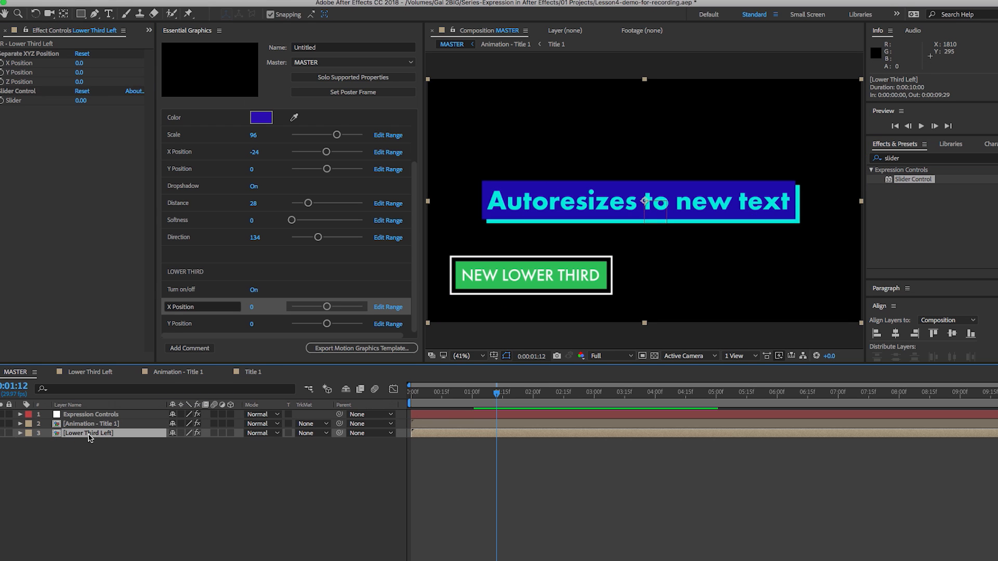
# Reveal the Transform properties and the Slider Control effect's slider on the Lower Third Left layer
pyautogui.press('e')
pyautogui.press('e')
pyautogui.click(20, 434)
pyautogui.click(20, 434)
pyautogui.click(68, 490)
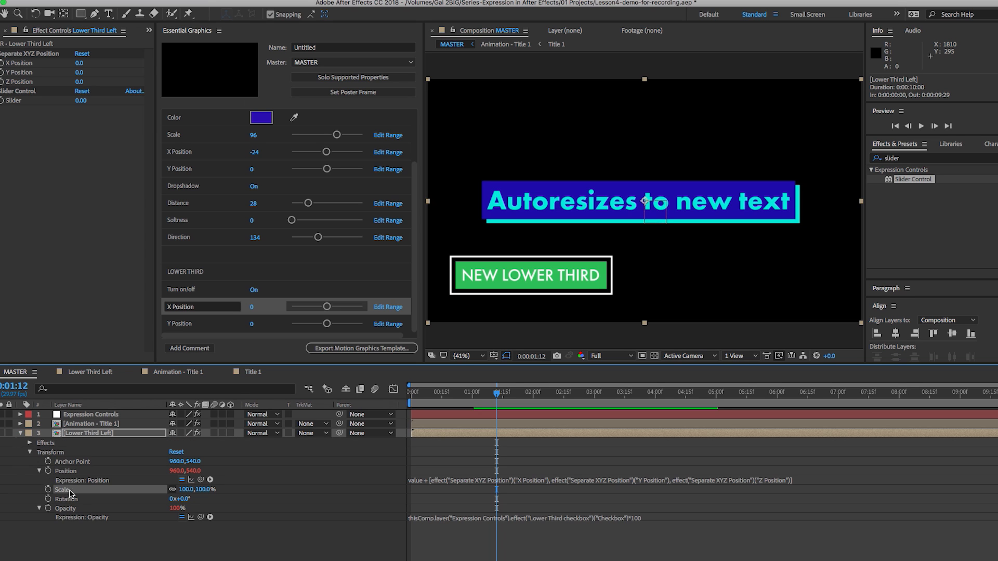
pyautogui.click(29, 444)
pyautogui.click(38, 462)
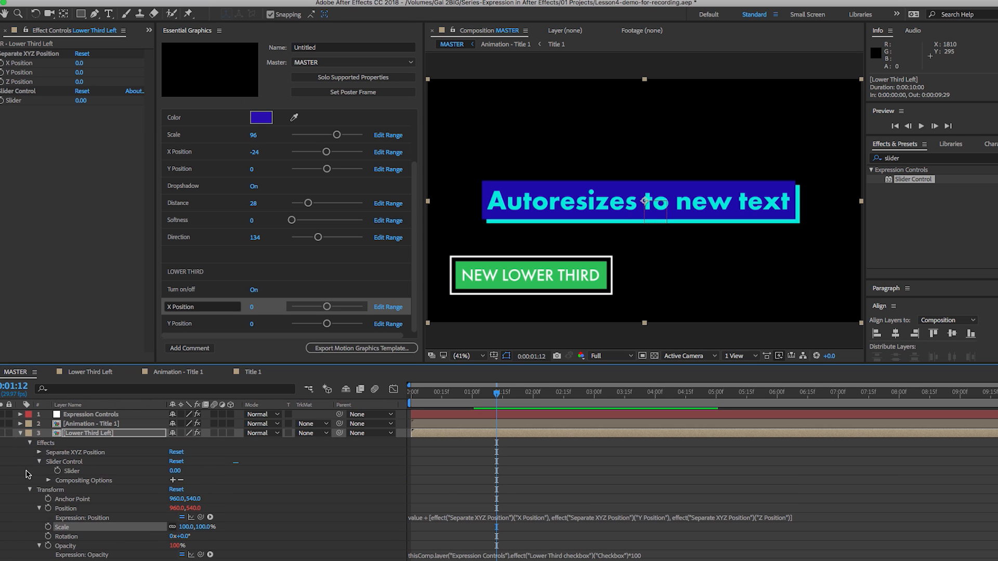
# Link Lower Third Left's Scale to its Slider Control with an expression, and add the slider to Essential Graphics named Scale
pyautogui.keyDown('alt'); pyautogui.click(48, 527); pyautogui.keyUp('alt')
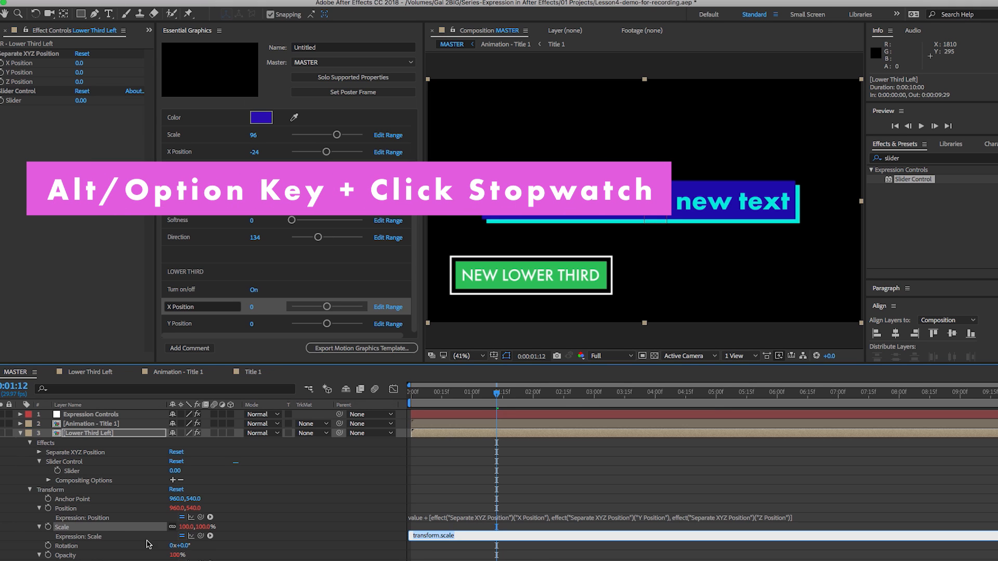
pyautogui.moveTo(201, 537); pyautogui.dragTo(211, 300)
pyautogui.write('Sca')
# Try out the LOWER THIRD Scale slider, undo the trial changes and set Scale to 100
pyautogui.moveTo(290, 308); pyautogui.dragTo(327, 308)
pyautogui.scroll(-1, 362, 283)
pyautogui.press('super+z')
pyautogui.press('super+z')
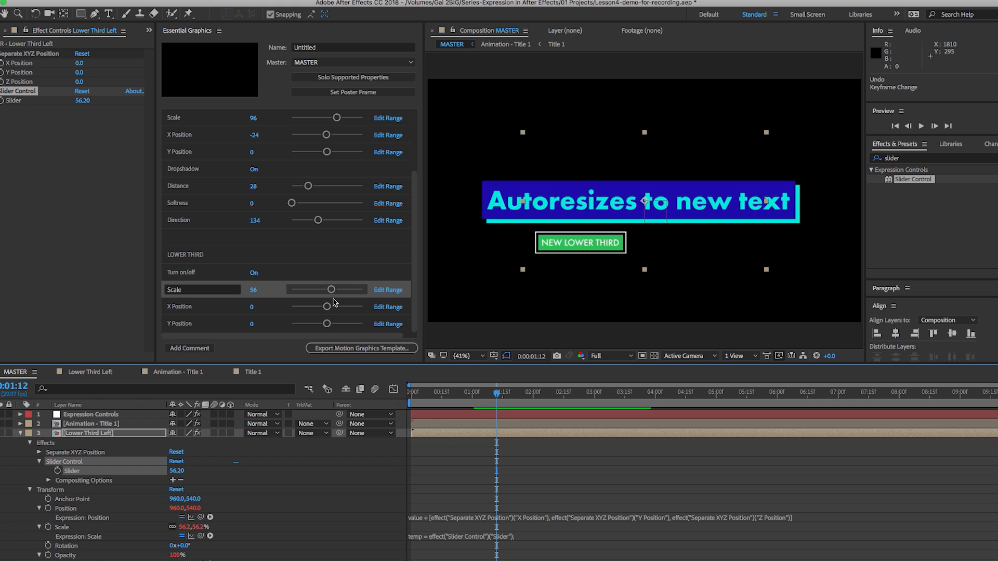
pyautogui.press('super+shift+z')
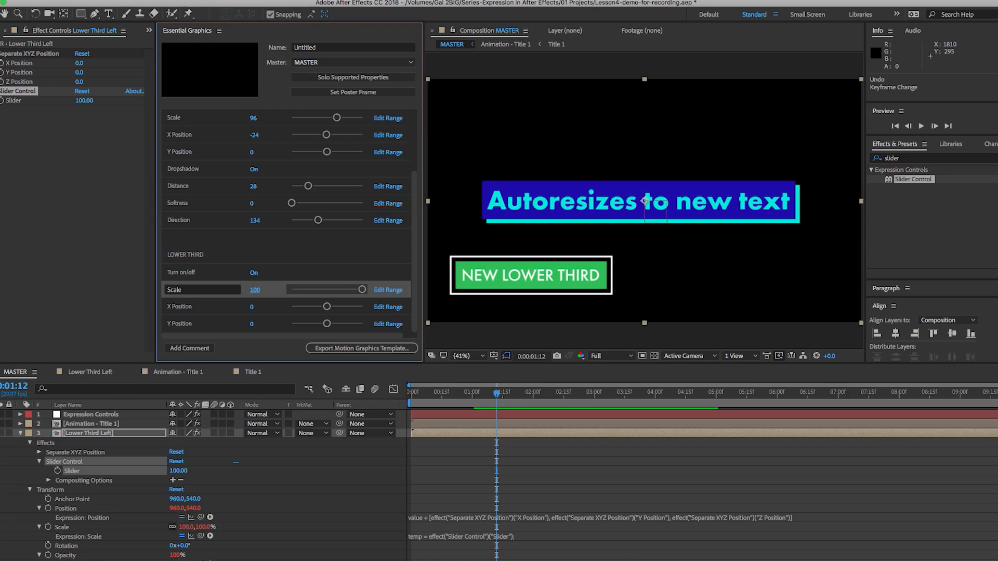
# Set the slider range of the LOWER THIRD Scale control to 0 to 200
pyautogui.click(388, 292)
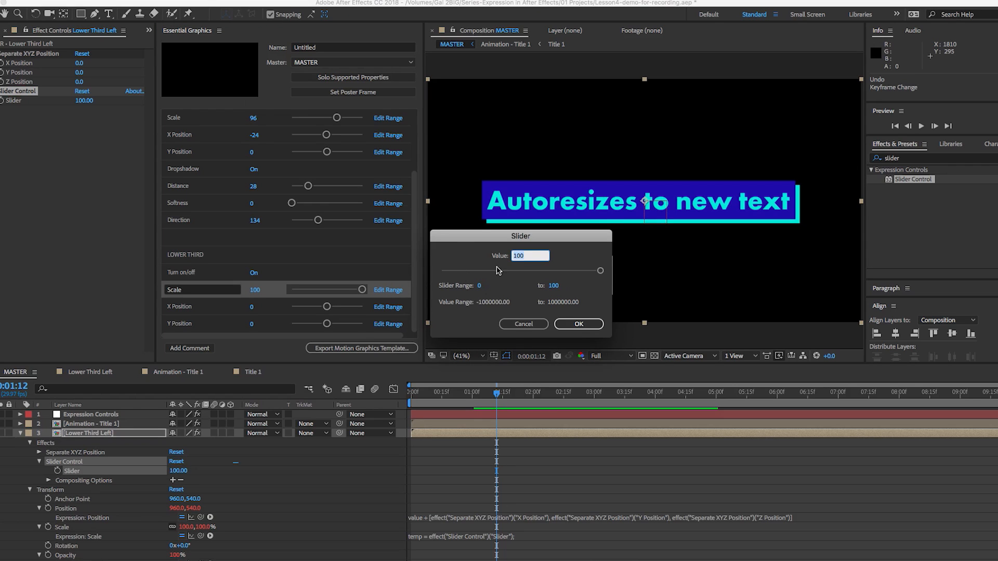
pyautogui.click(553, 284)
pyautogui.write('20')
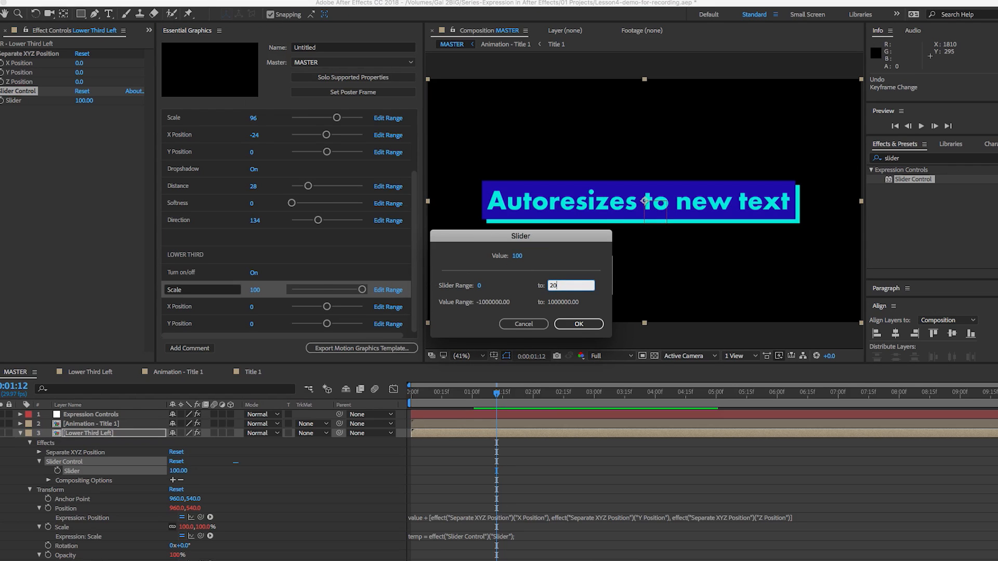
pyautogui.write('0')
pyautogui.press('Return')
# Adjust the LOWER THIRD sliders to Scale about 103, X Position about 76 and Y Position about -45, and collapse the Lower Third Left layer
pyautogui.moveTo(327, 289); pyautogui.dragTo(321, 326)
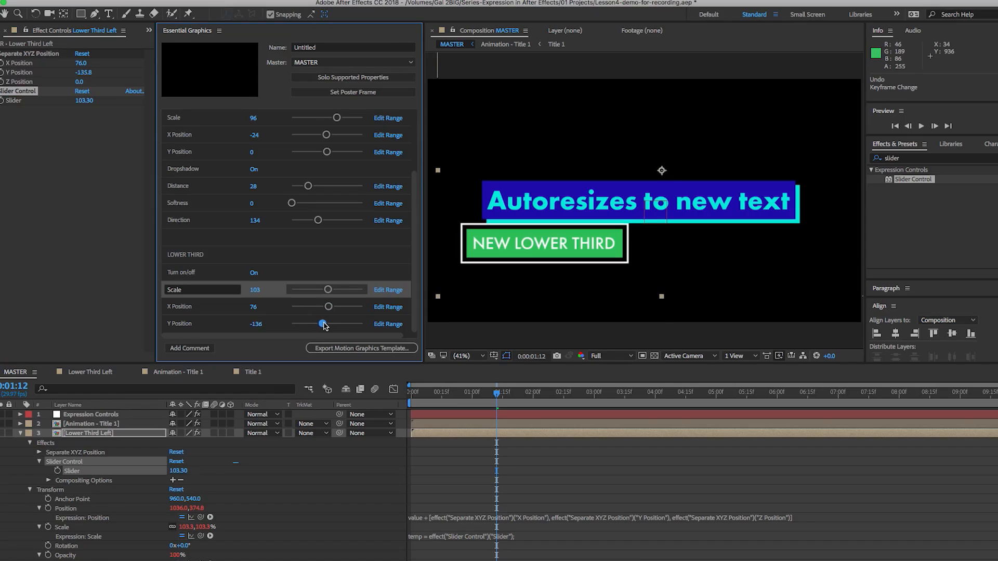
pyautogui.moveTo(324, 326); pyautogui.dragTo(326, 325)
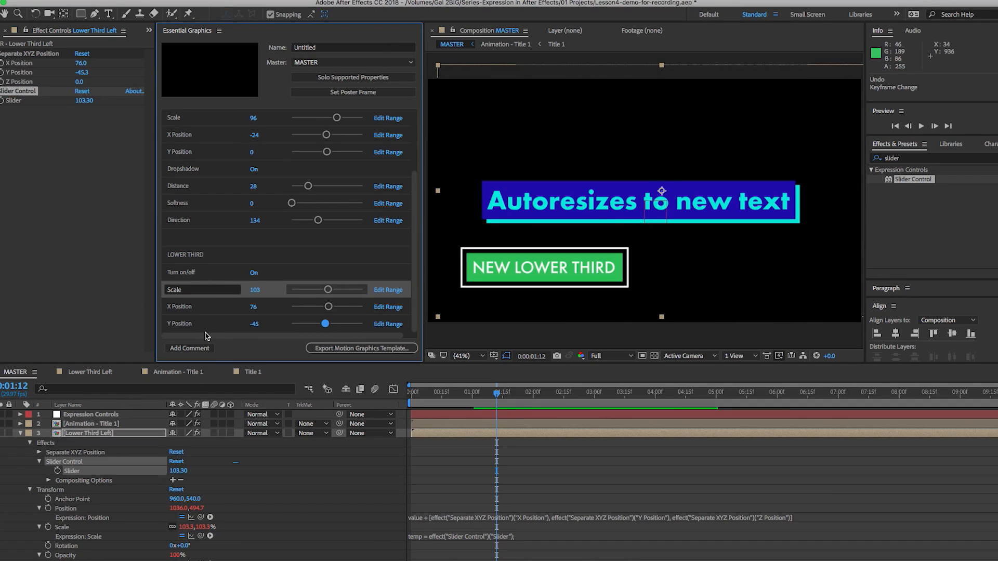
pyautogui.click(21, 434)
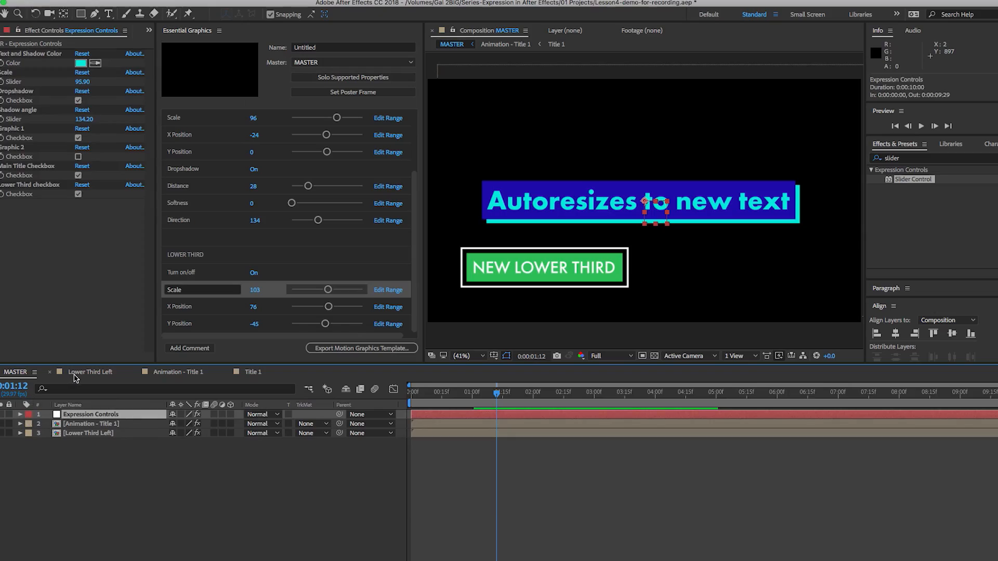
# Add the LT layer's Source Text from the Lower Third Left composition to Essential Graphics under LOWER THIRD and name it Edit Text
pyautogui.click(75, 373)
pyautogui.click(66, 416)
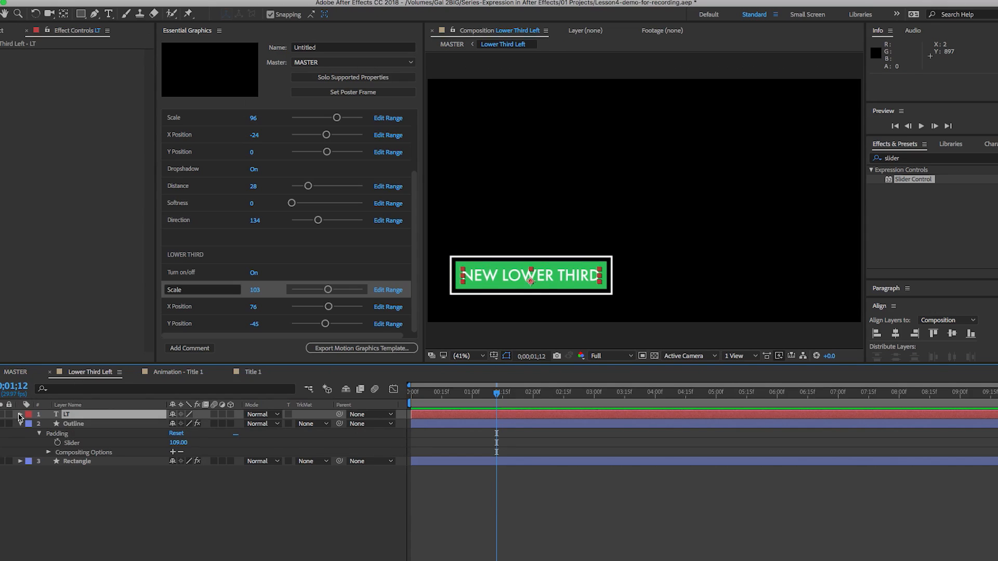
pyautogui.click(20, 415)
pyautogui.click(30, 425)
pyautogui.moveTo(70, 434); pyautogui.dragTo(202, 284)
pyautogui.click(193, 290)
pyautogui.write('Edit Text')
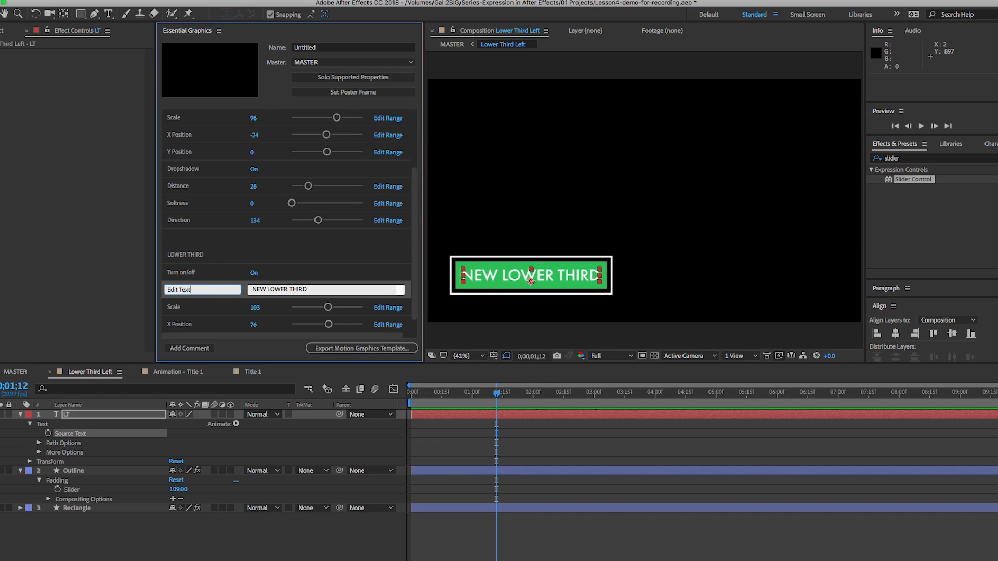
# Change the lower third's text to "Premiere Gal" through the Edit Text control
pyautogui.click(284, 289)
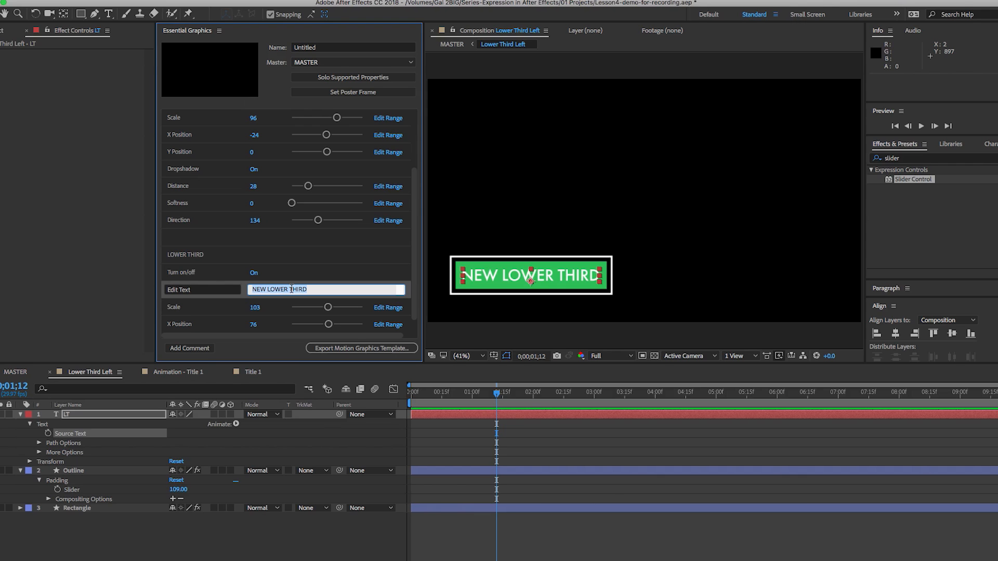
pyautogui.write('PREMIERE GAL')
pyautogui.moveTo(298, 291); pyautogui.dragTo(244, 286)
pyautogui.write('Premiere Gal')
pyautogui.click(282, 264)
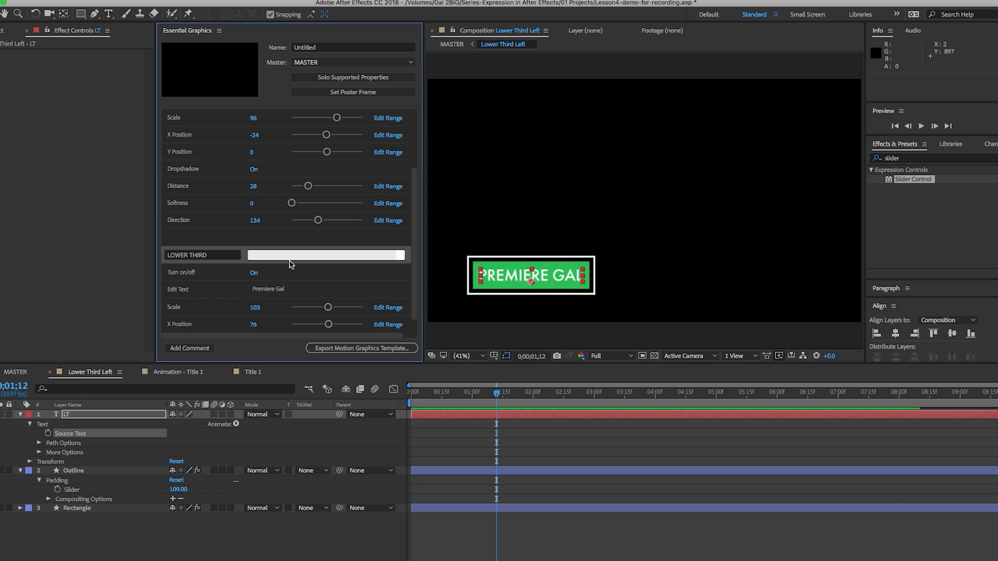
pyautogui.click(279, 289)
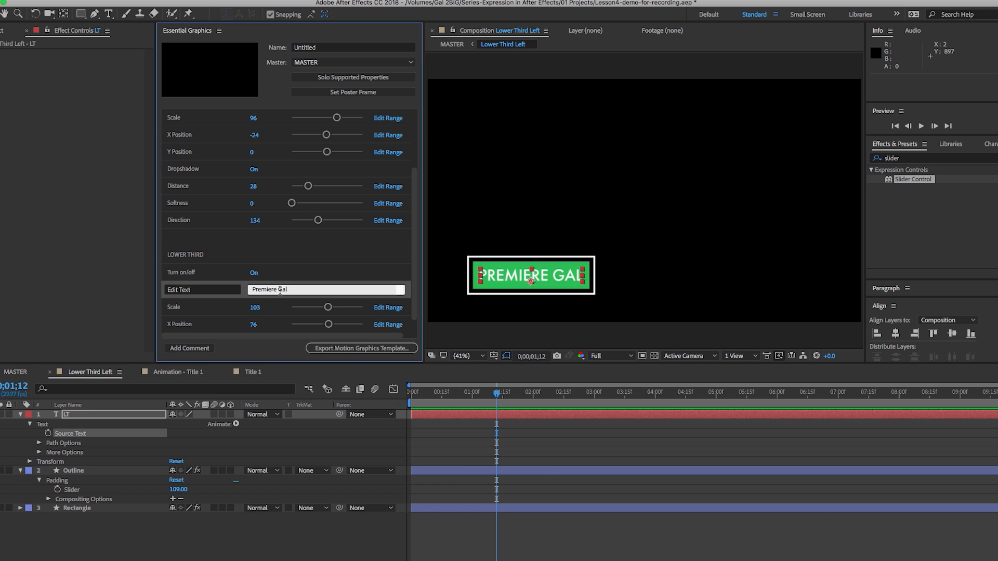
# Turn off All Caps for the LT text layer
pyautogui.click(64, 415)
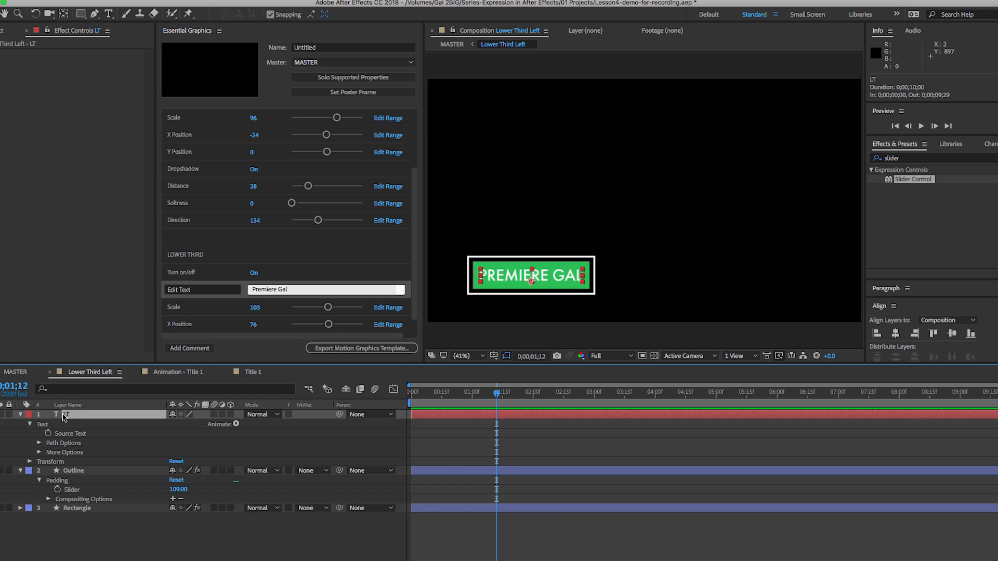
pyautogui.click(984, 146)
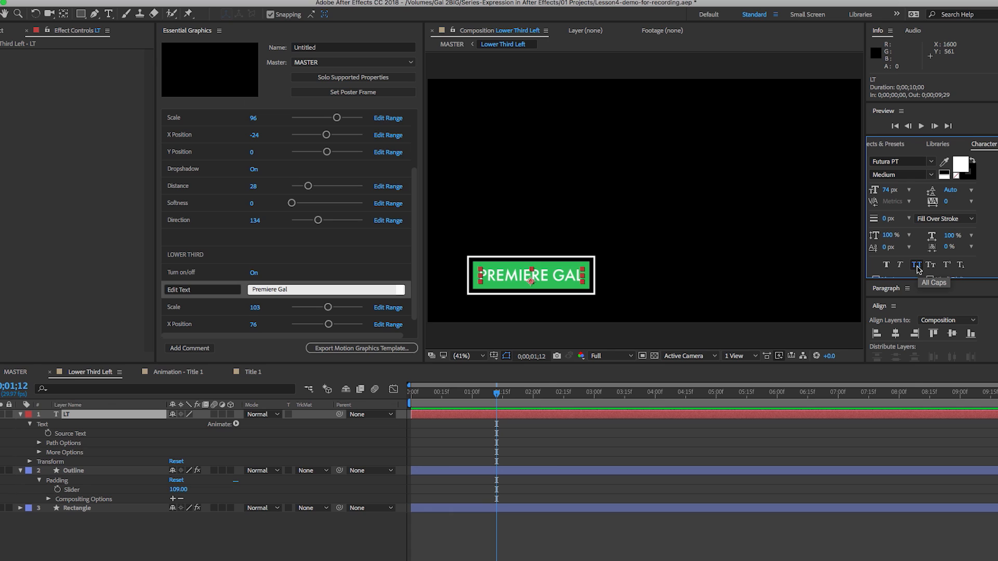
pyautogui.click(918, 267)
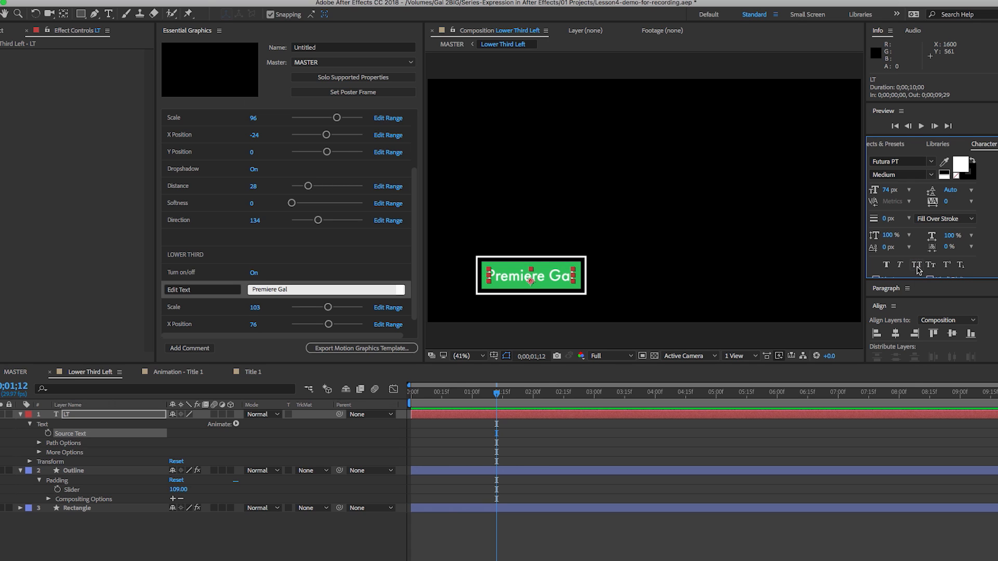
pyautogui.click(304, 290)
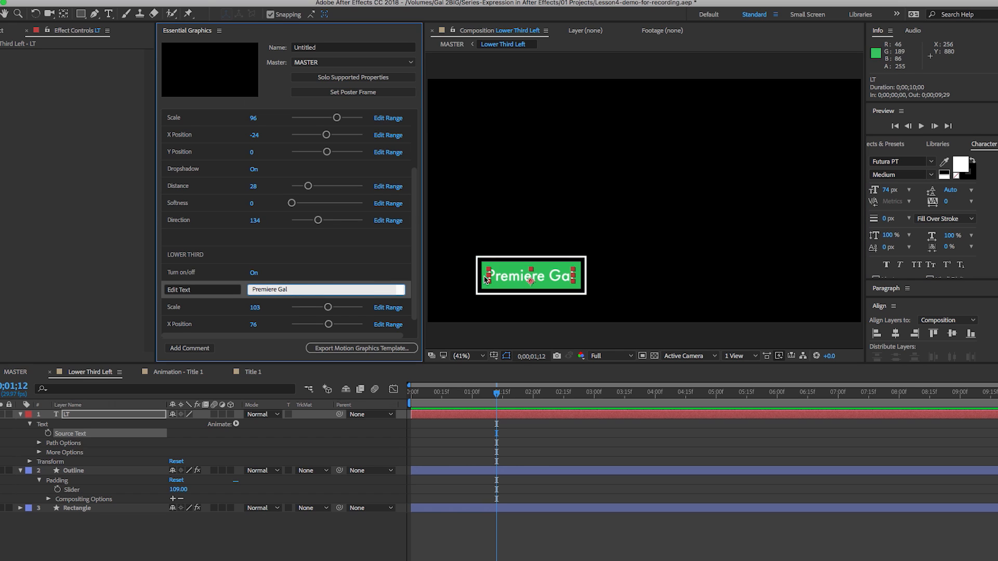
pyautogui.click(318, 277)
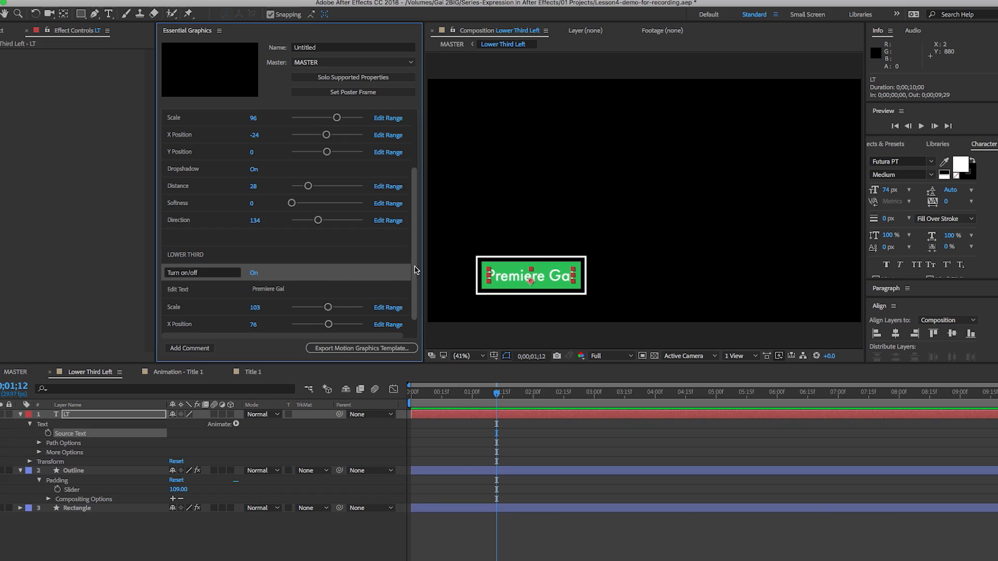
pyautogui.scroll(-1, 412, 268)
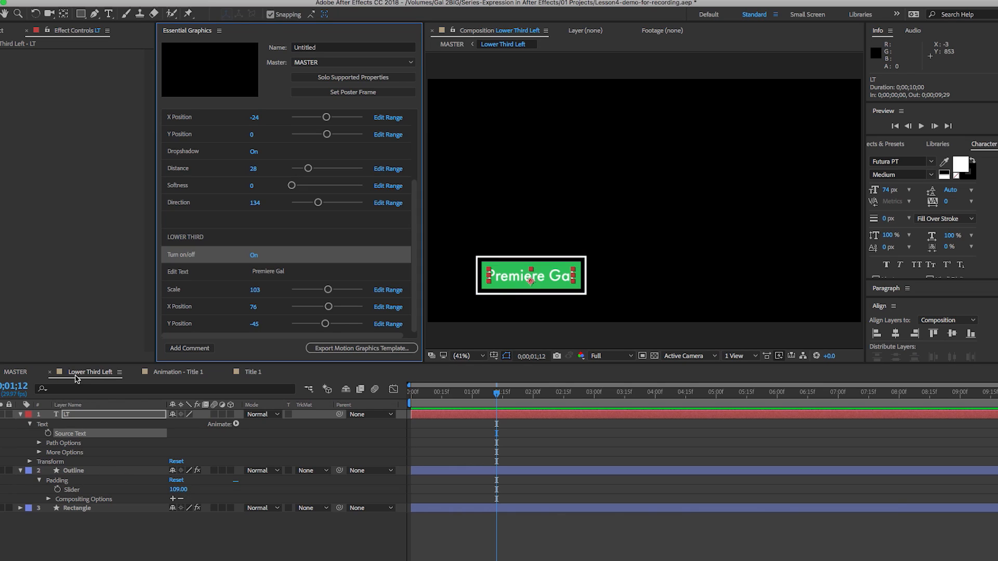
# Add the Rectangle layer's Fill 1 color to Essential Graphics under LOWER THIRD, name it Rectangle Color, and collapse the layer
pyautogui.click(21, 509)
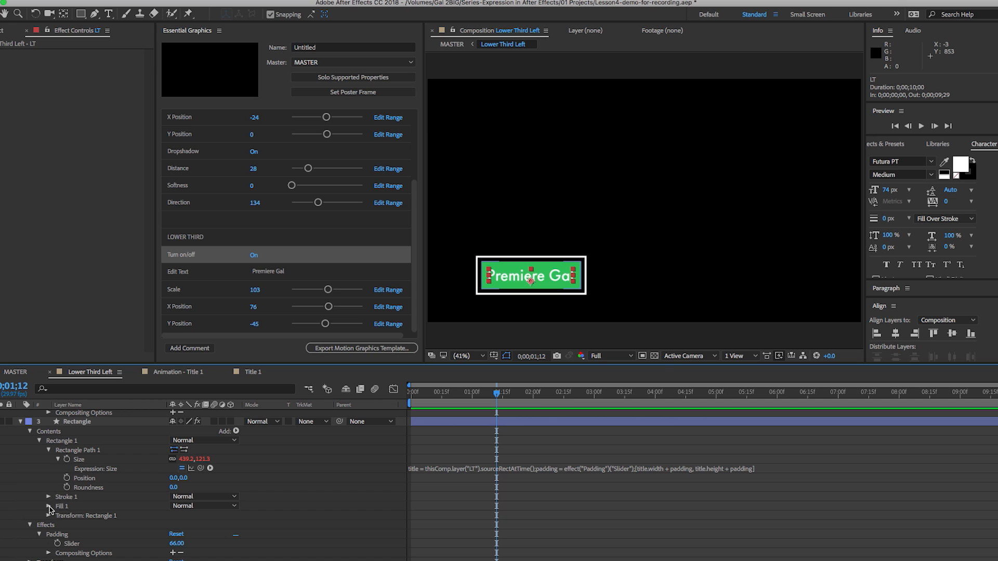
pyautogui.click(49, 507)
pyautogui.moveTo(81, 535); pyautogui.dragTo(204, 333)
pyautogui.click(203, 325)
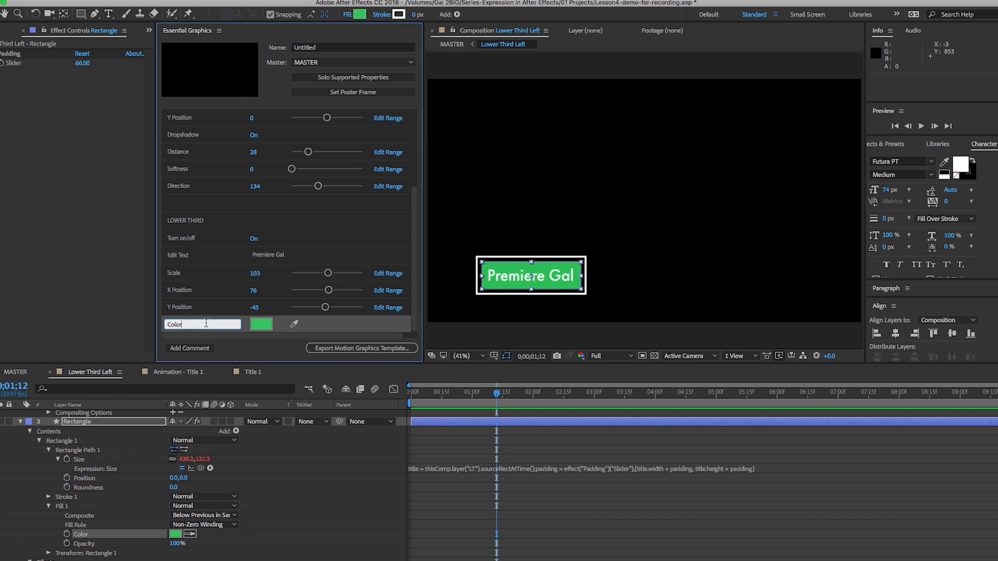
pyautogui.write('Rectangle Color')
pyautogui.press('Return')
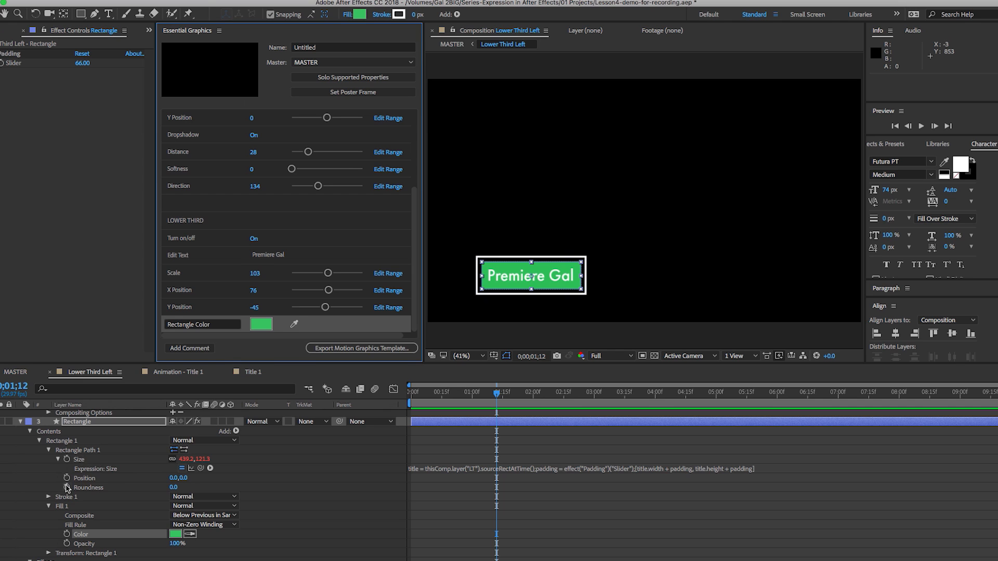
pyautogui.click(20, 421)
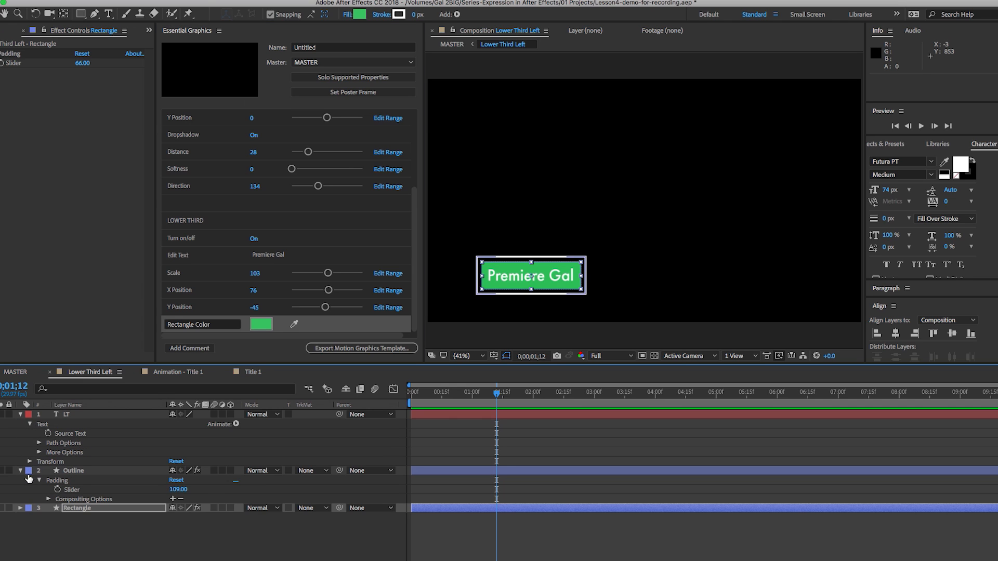
# Add the Outline layer's Stroke 1 color to Essential Graphics below Rectangle Color and name it Stroke Color
pyautogui.click(65, 472)
pyautogui.click(20, 471)
pyautogui.click(20, 471)
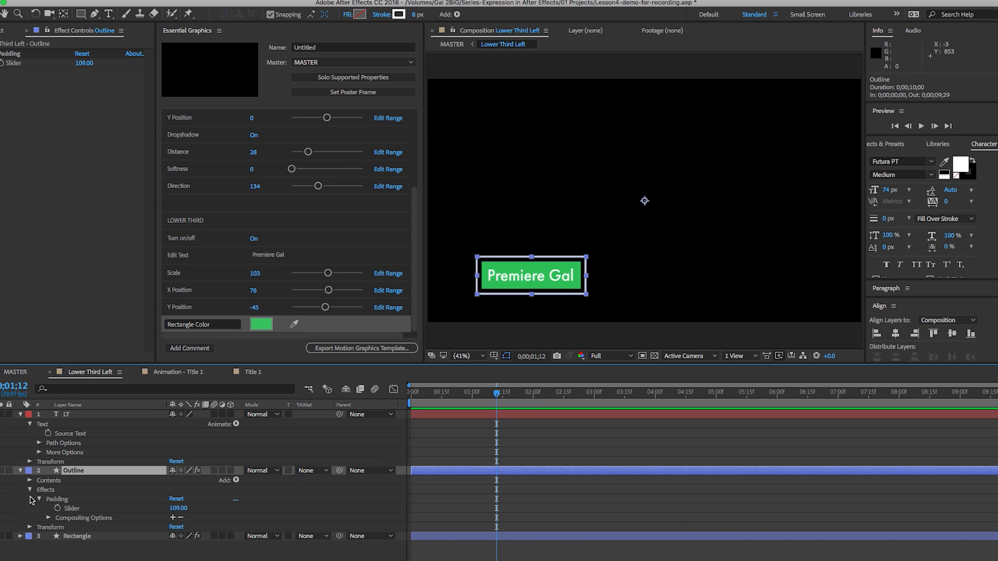
pyautogui.click(30, 481)
pyautogui.click(38, 490)
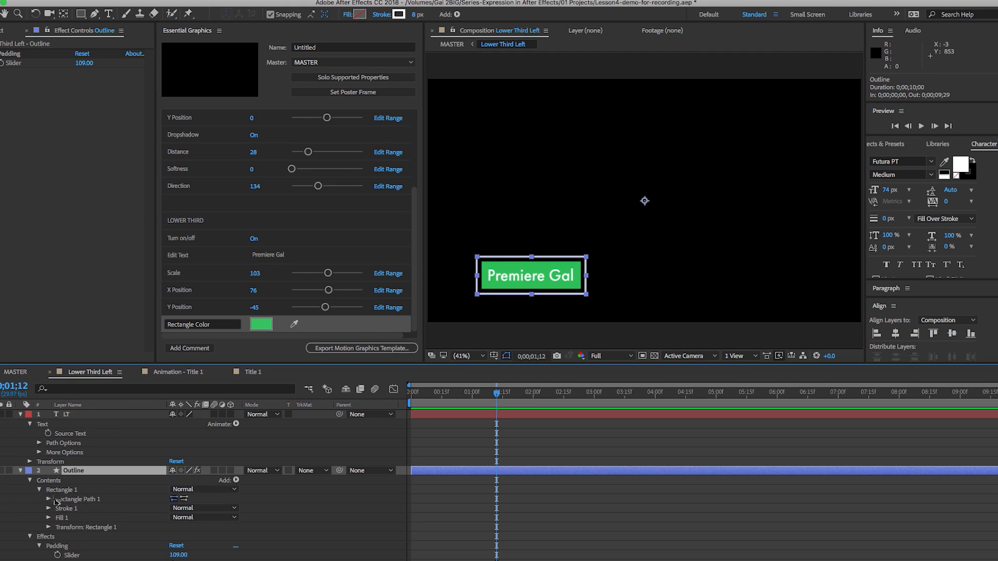
pyautogui.scroll(-1, 50, 507)
pyautogui.click(48, 490)
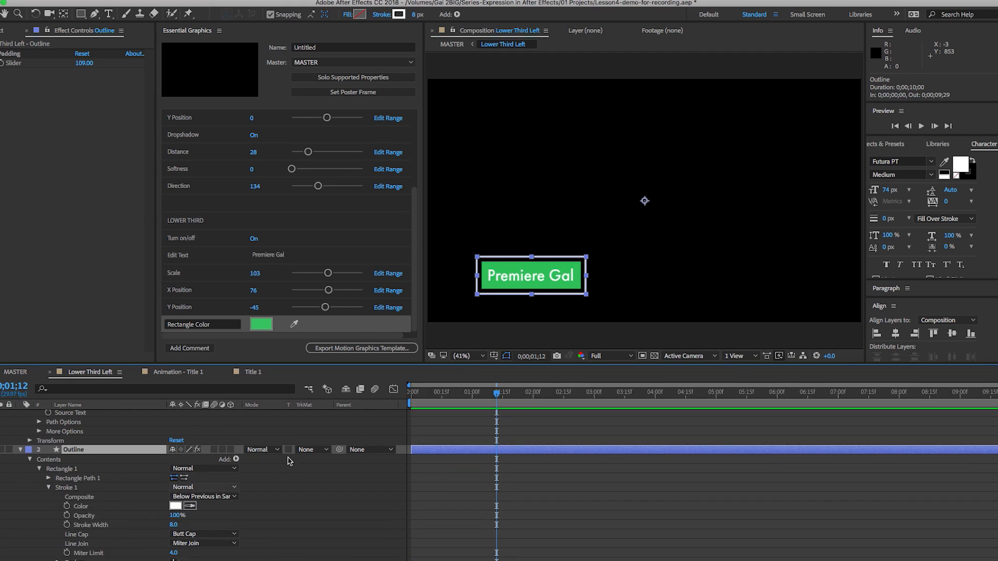
pyautogui.moveTo(82, 508); pyautogui.dragTo(195, 326)
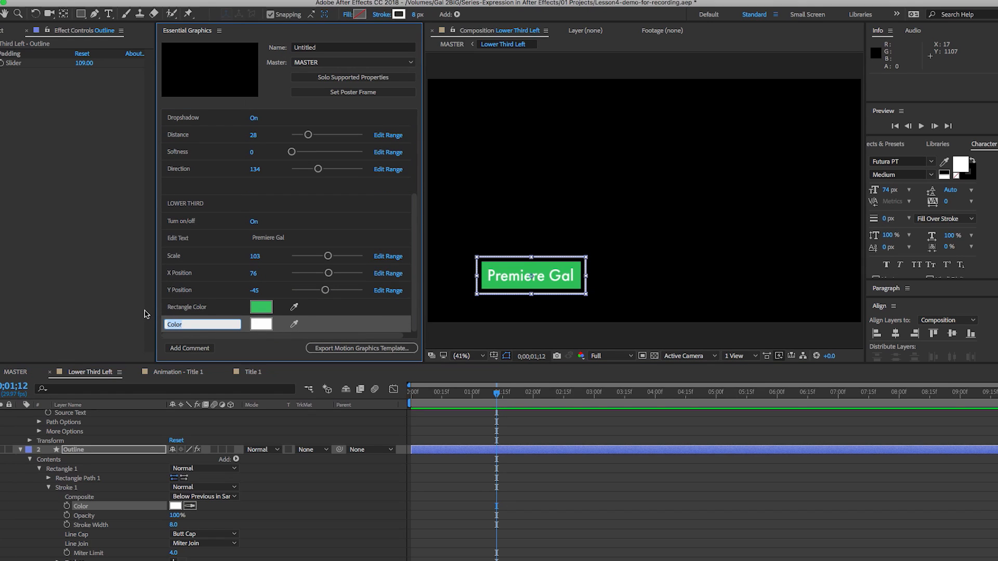
pyautogui.write('Stroke Color')
pyautogui.press('Return')
# Apply the Fill effect to the LT text layer and set its color to white
pyautogui.scroll(2, 102, 469)
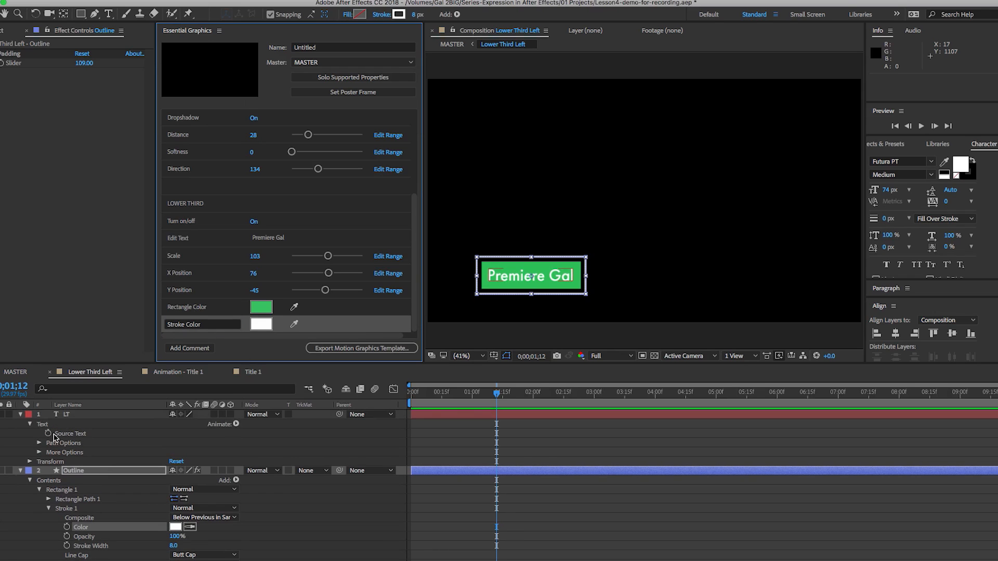
pyautogui.click(51, 415)
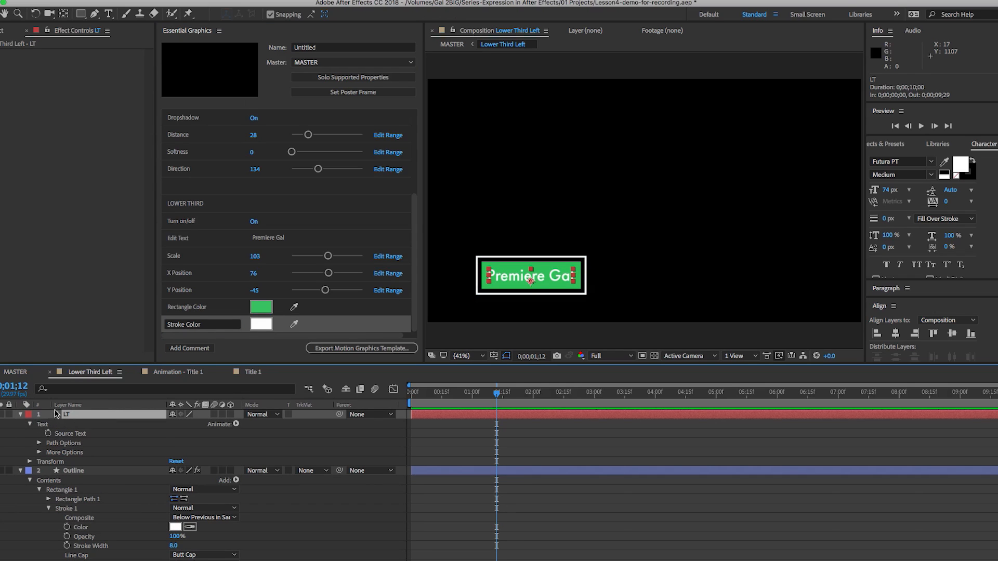
pyautogui.click(886, 145)
pyautogui.click(896, 161)
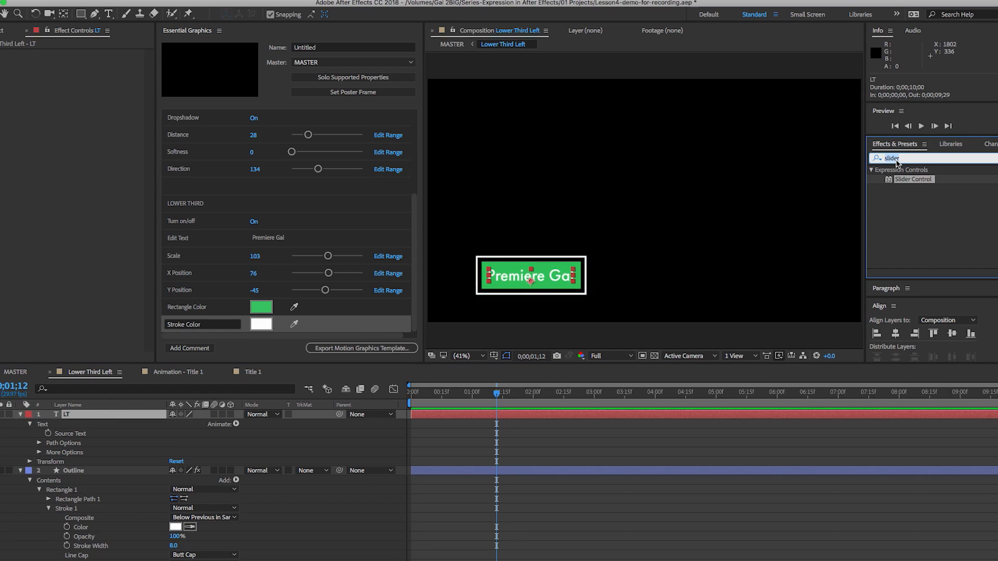
pyautogui.write('fill')
pyautogui.moveTo(899, 245); pyautogui.dragTo(71, 415)
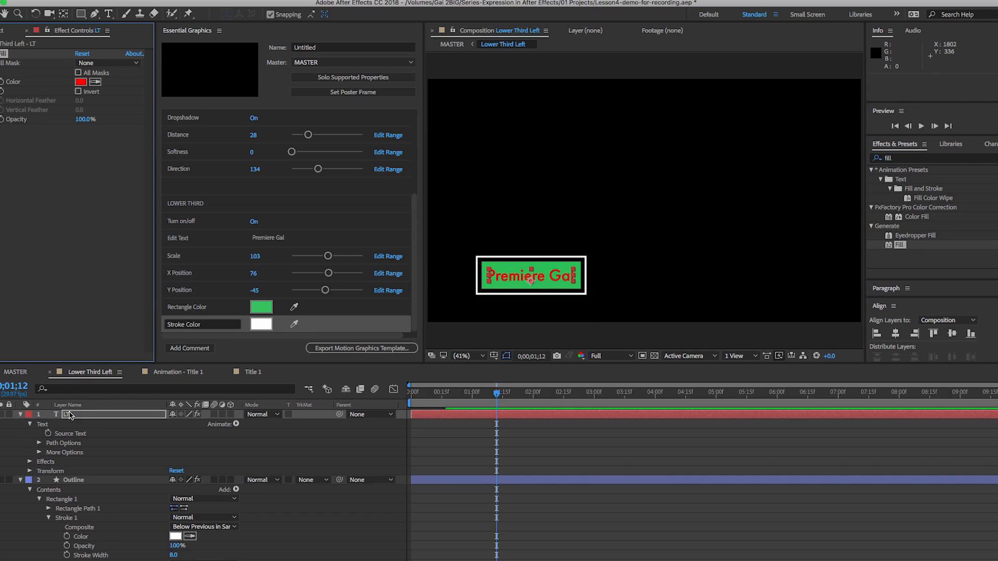
pyautogui.click(82, 83)
pyautogui.moveTo(187, 271); pyautogui.dragTo(144, 212)
pyautogui.click(390, 231)
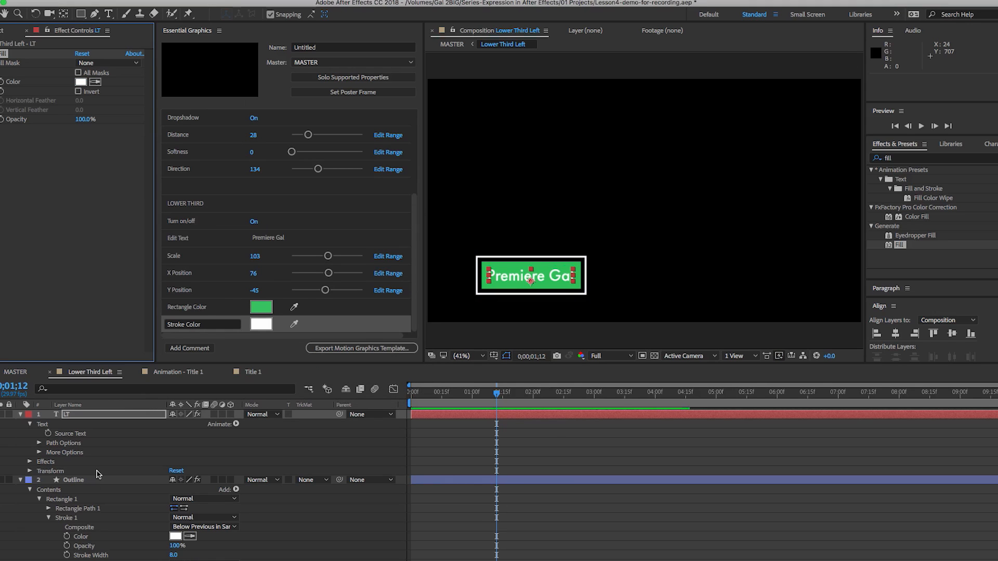
# Add the Fill effect's color from the LT layer to Essential Graphics below Stroke Color and name it Text Color
pyautogui.click(30, 462)
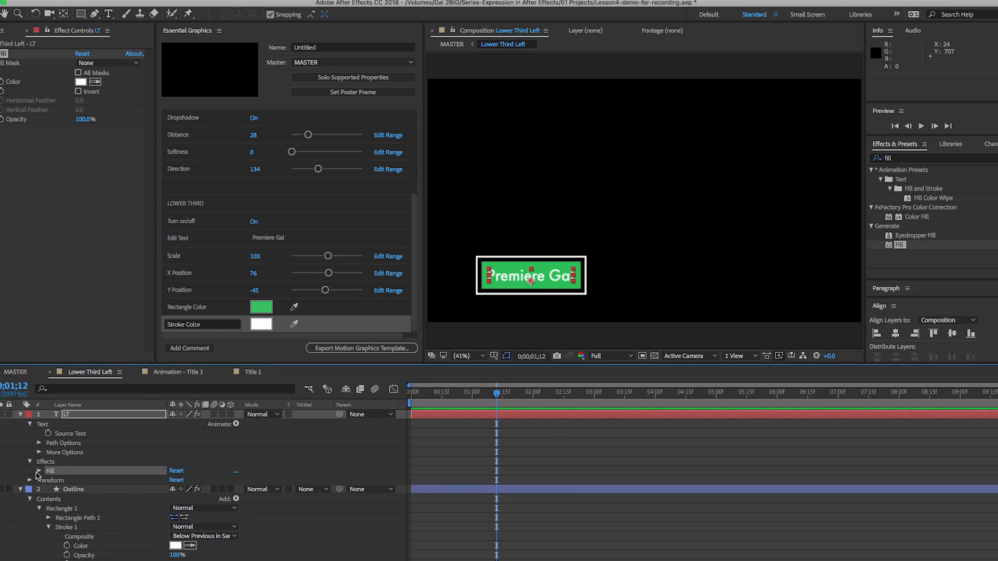
pyautogui.click(38, 471)
pyautogui.moveTo(70, 499); pyautogui.dragTo(217, 333)
pyautogui.write('Text Color')
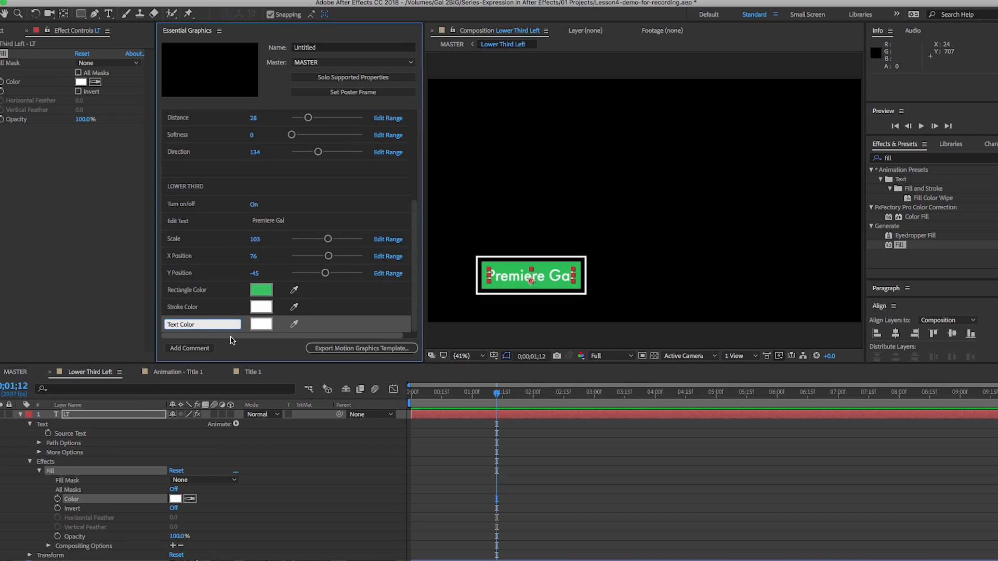
pyautogui.click(260, 353)
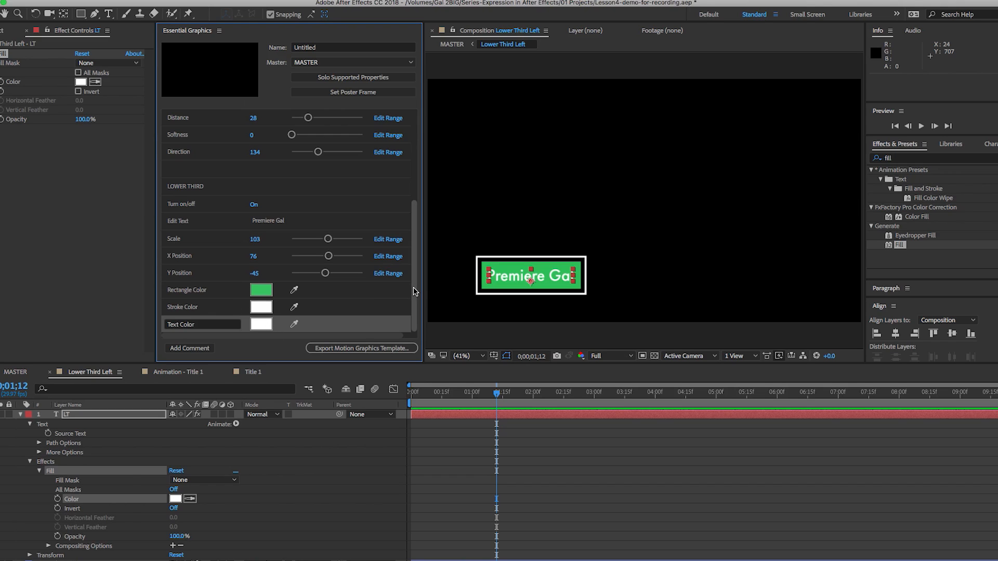
# Name the motion graphics template PremiereGal_TitleDemo
pyautogui.click(304, 47)
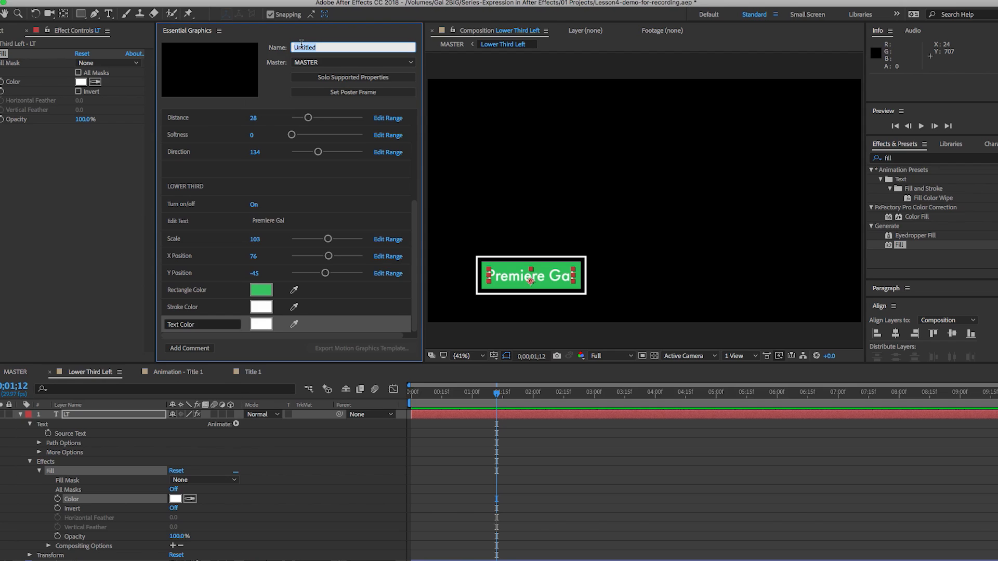
pyautogui.write('PremiereGal_')
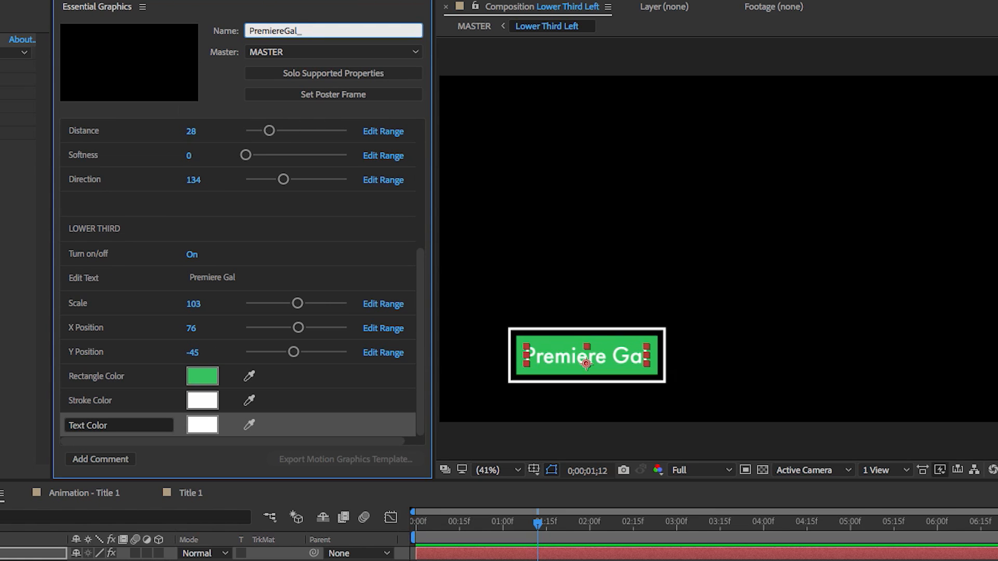
pyautogui.write('TitleDemo')
pyautogui.click(218, 470)
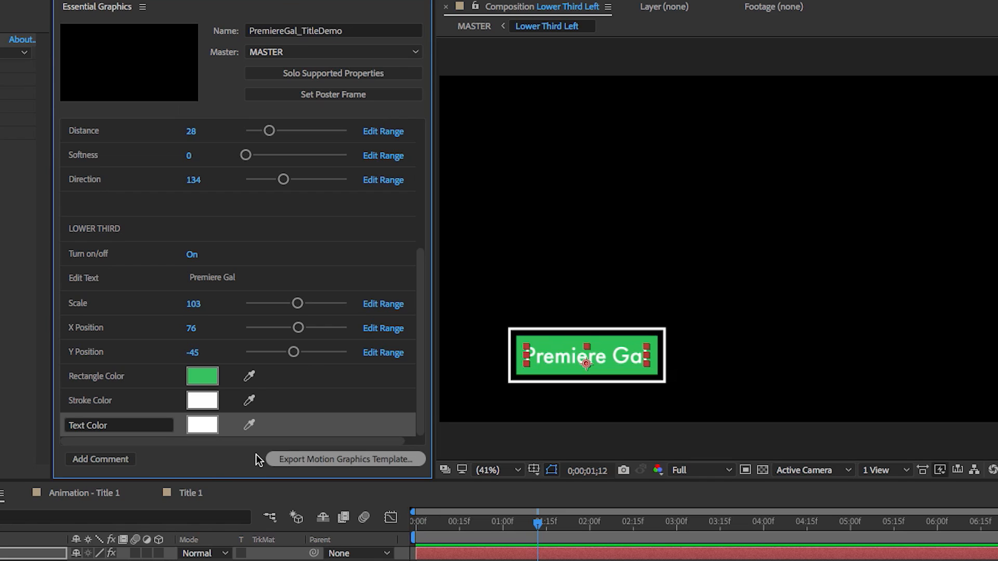
# Export the motion graphics template with Essential Graphics as the destination, saving the project first
pyautogui.click(316, 461)
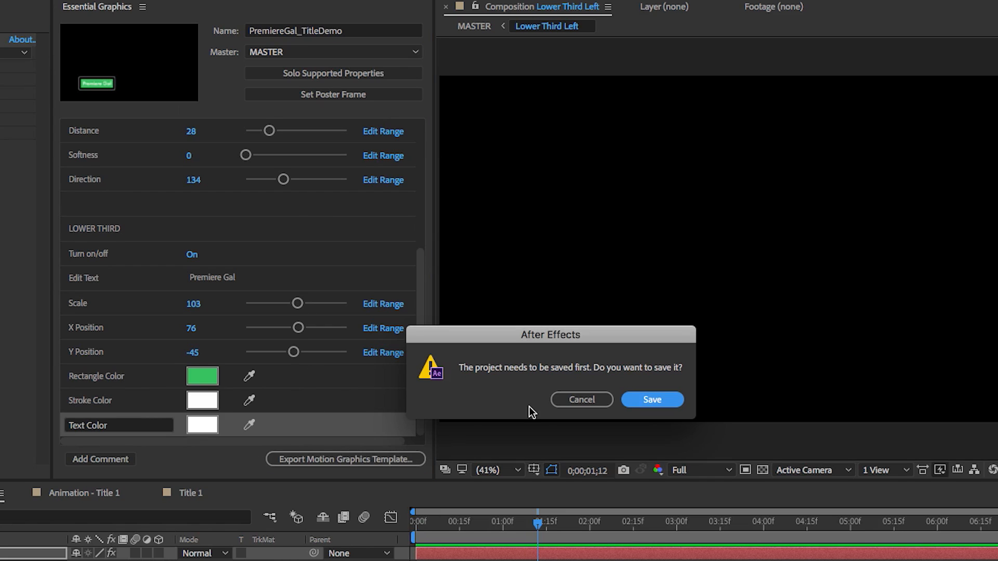
pyautogui.click(653, 401)
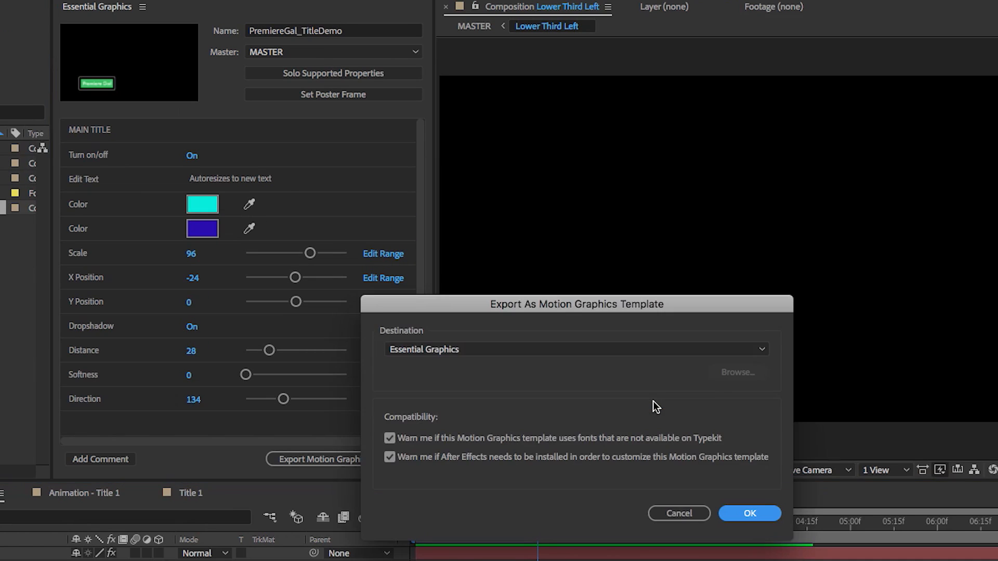
pyautogui.click(653, 350)
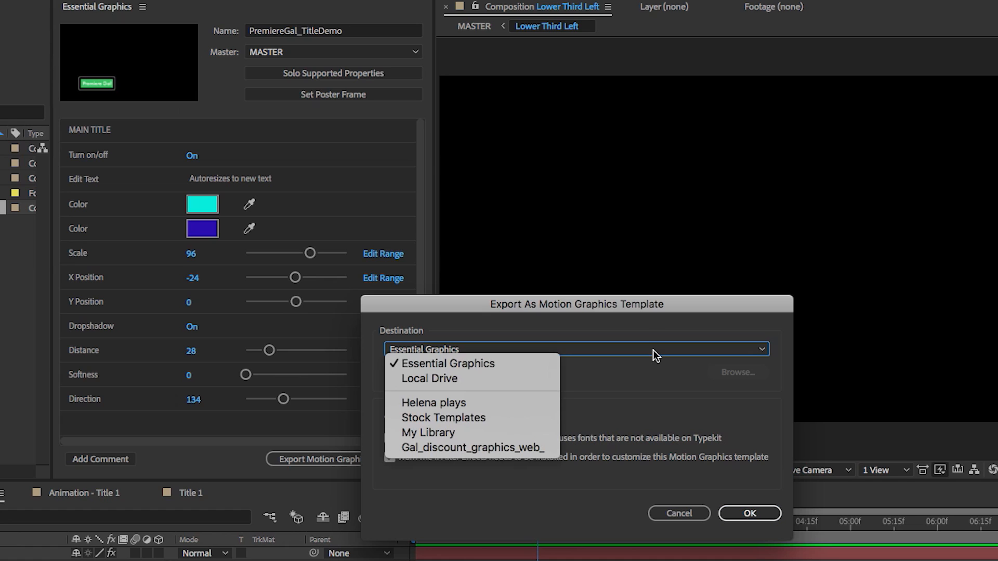
pyautogui.click(484, 363)
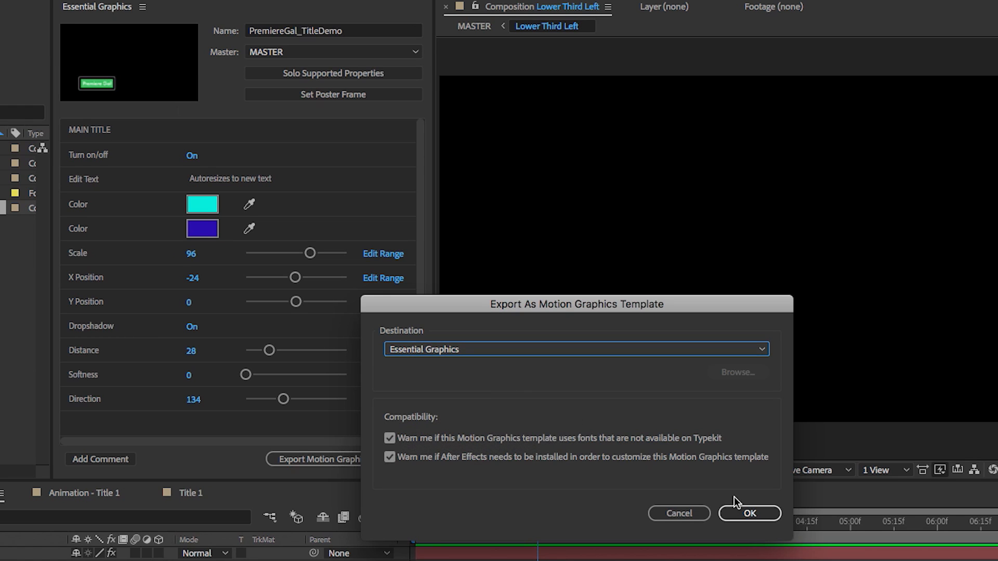
pyautogui.click(754, 515)
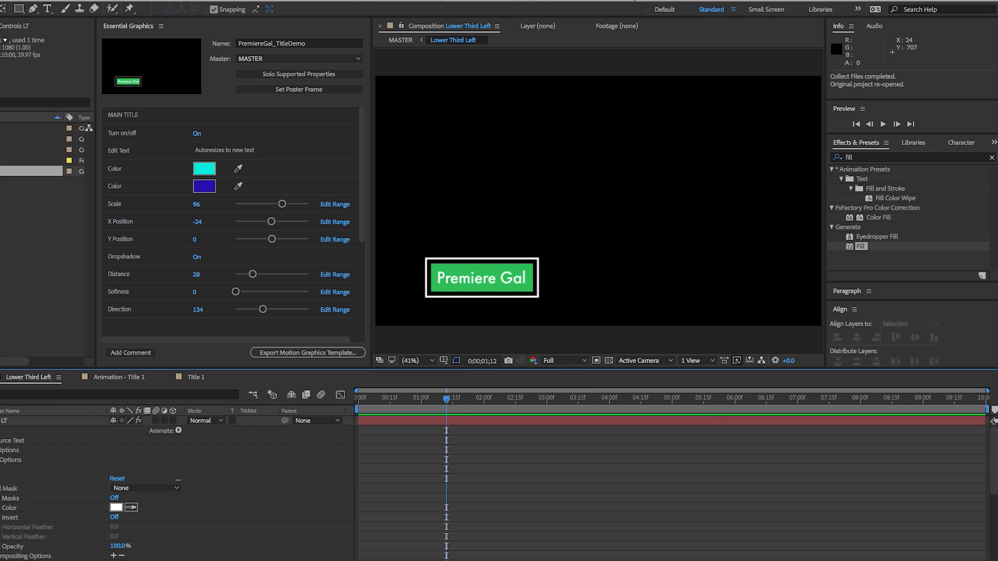
# Switch to Premiere Pro, locate the PremiereGal_TitleDemo template in Essential Graphics and show the templates as thumbnails
pyautogui.click(41, 559)
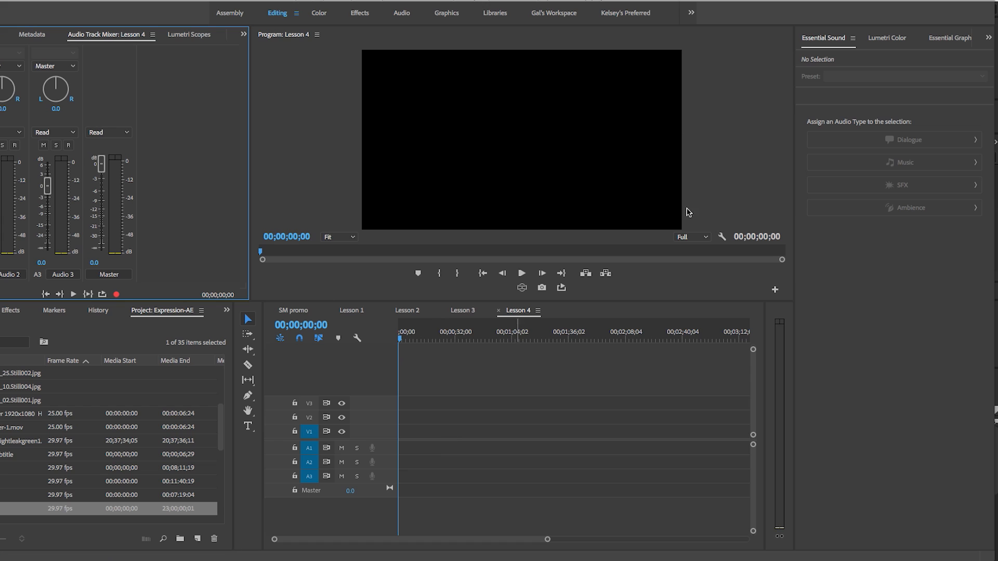
pyautogui.click(960, 37)
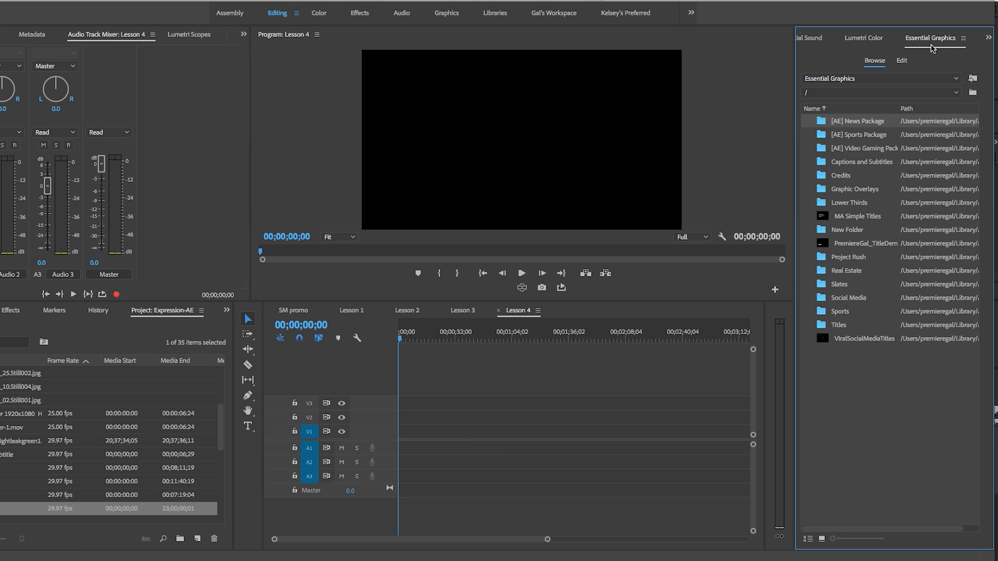
pyautogui.click(857, 245)
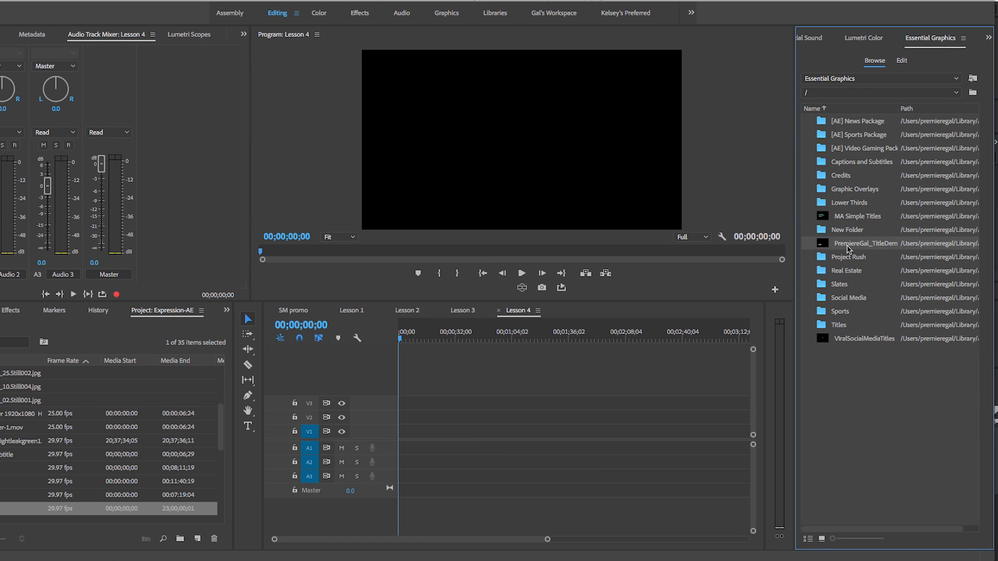
pyautogui.click(822, 539)
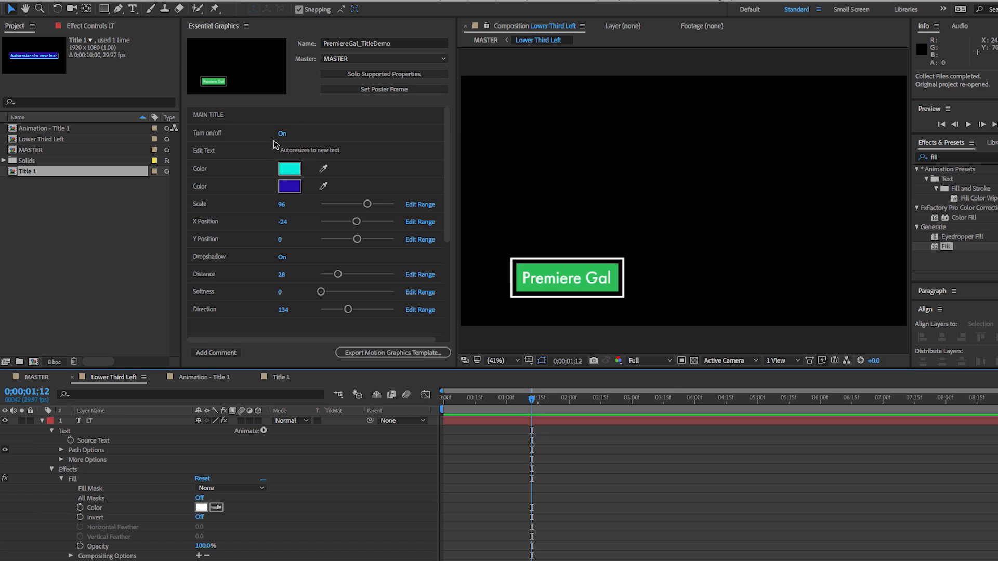
# Return to After Effects and set the template's poster frame from the MASTER composition at 0:00:01:04, with both titles in view
pyautogui.scroll(-1, 249, 155)
pyautogui.scroll(1, 249, 155)
pyautogui.click(42, 421)
pyautogui.click(36, 377)
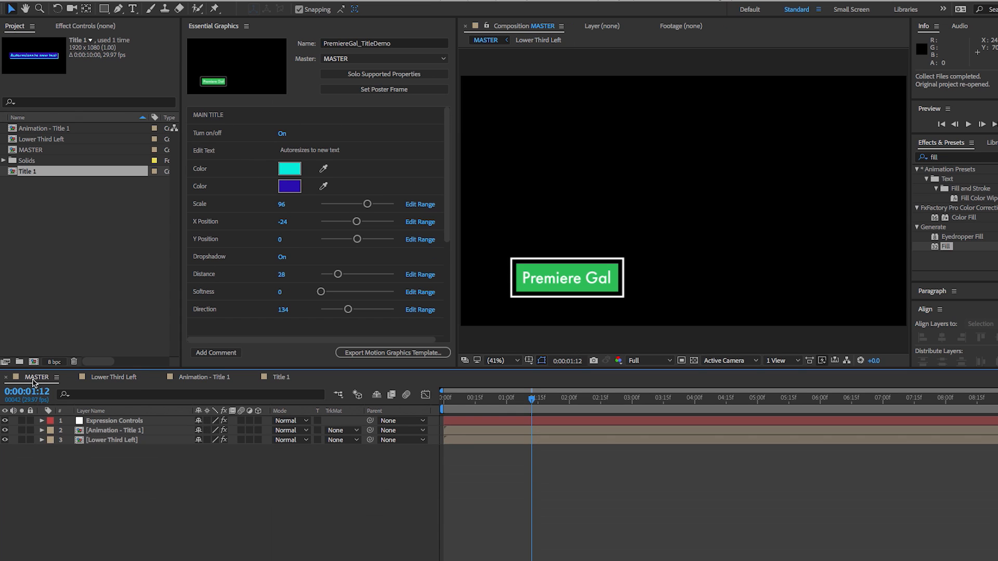
pyautogui.click(102, 431)
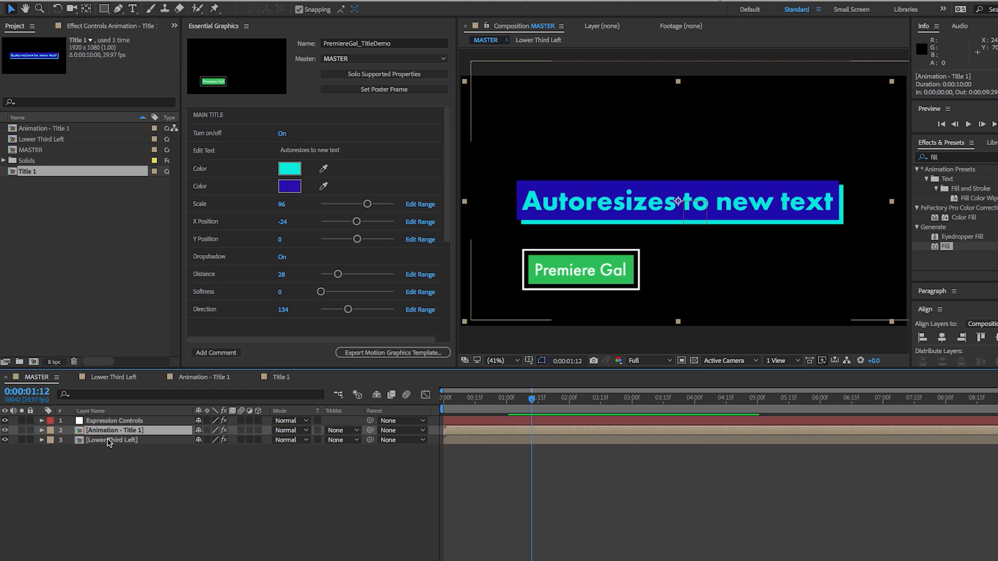
pyautogui.moveTo(486, 400); pyautogui.dragTo(515, 406)
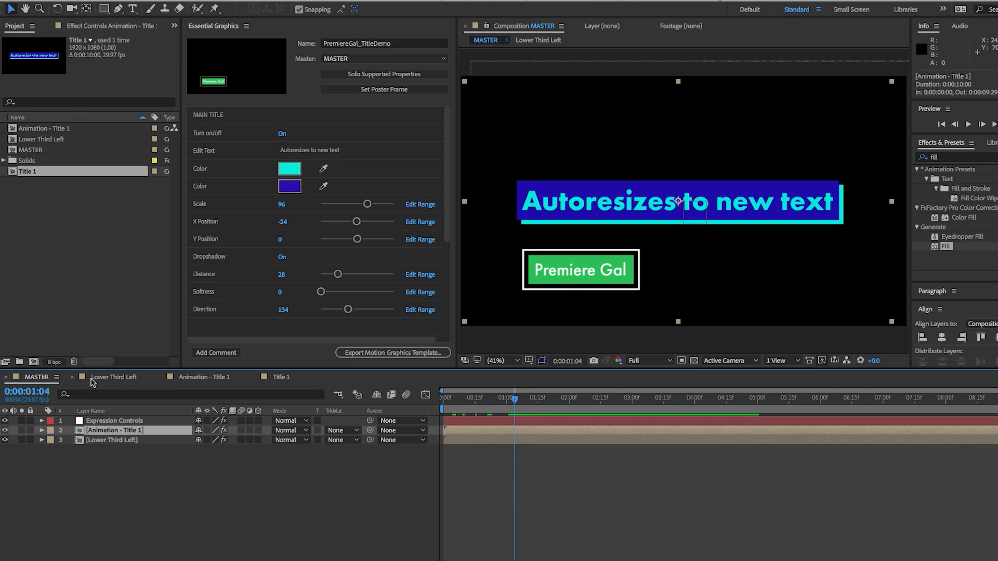
pyautogui.click(112, 377)
pyautogui.click(34, 378)
pyautogui.click(403, 91)
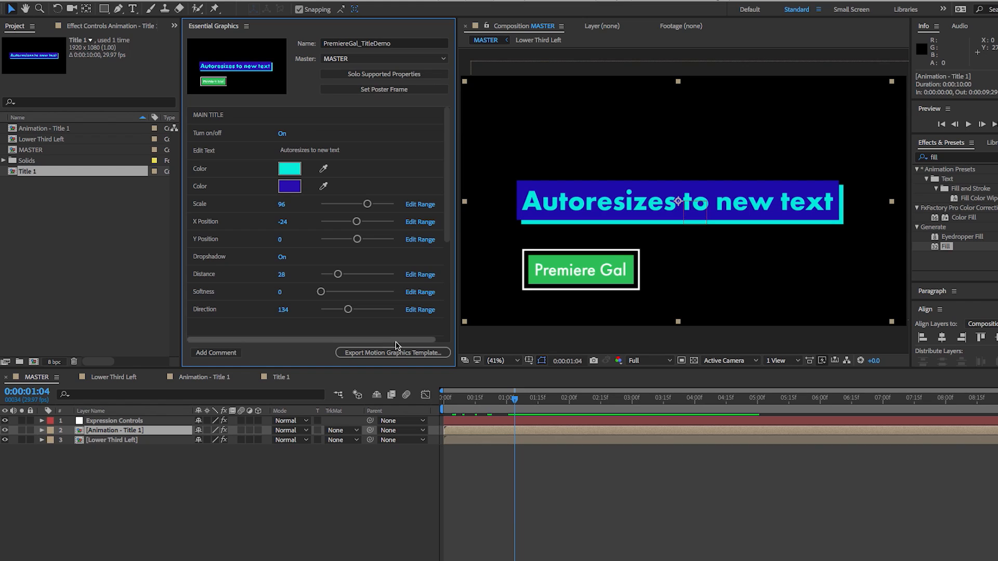
# Save the project and export the motion graphics template to Essential Graphics again, replacing the existing file
pyautogui.click(396, 352)
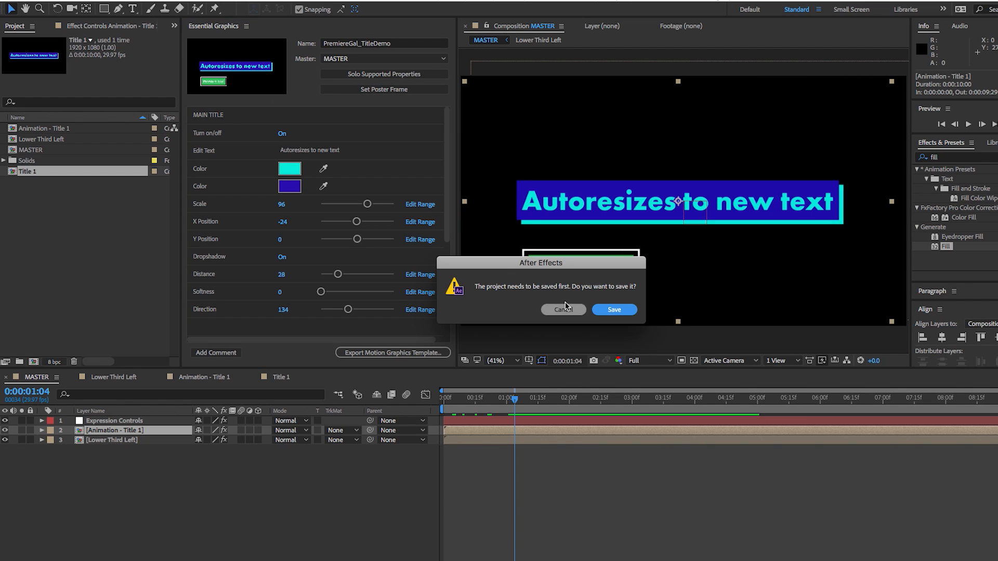
pyautogui.click(615, 310)
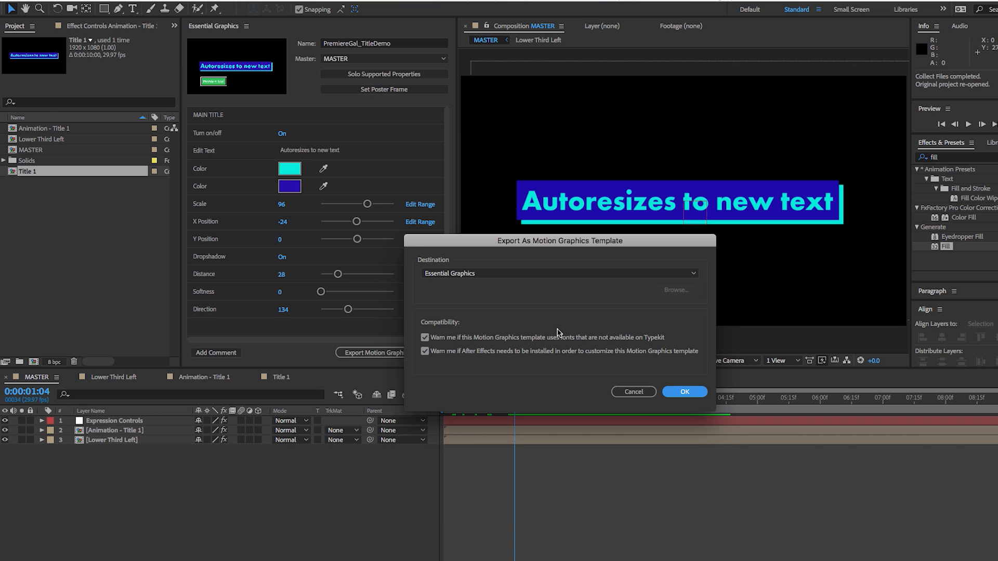
pyautogui.click(684, 392)
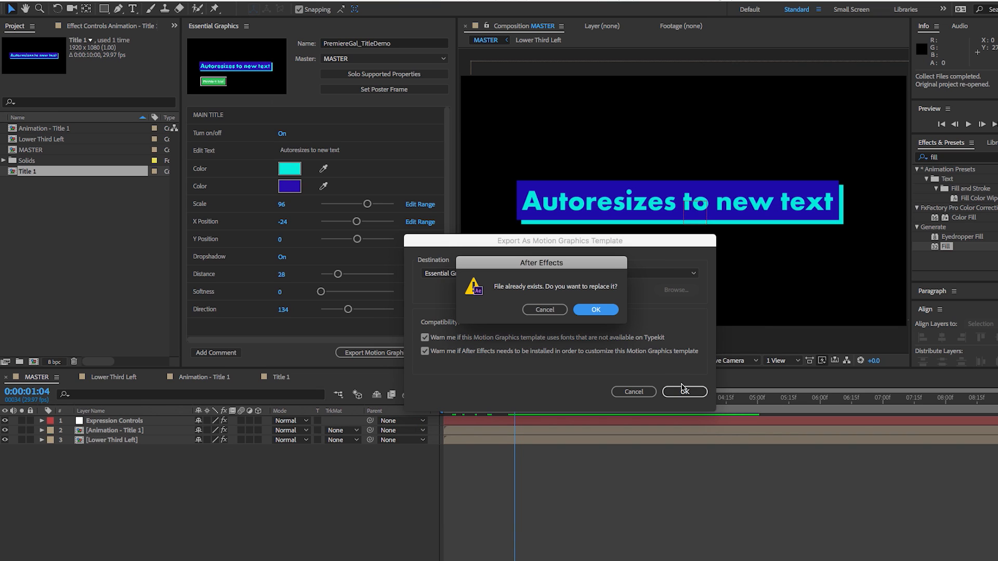
pyautogui.click(598, 310)
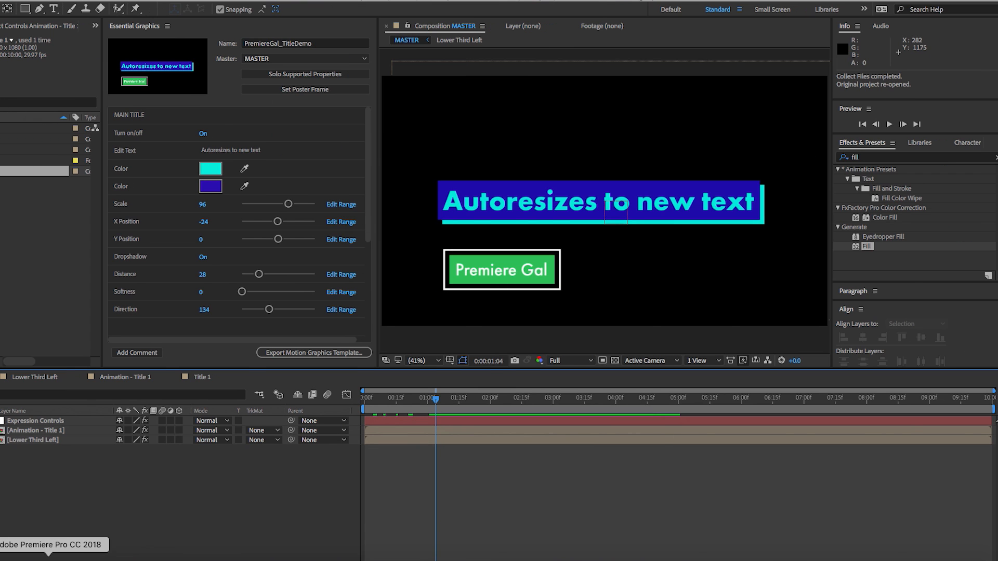
# Switch to Premiere Pro, place the PremiereGal_TitleDemo template at the start of V1 in Lesson 4, and select the clip with the playhead at 00;00;01;28
pyautogui.click(48, 559)
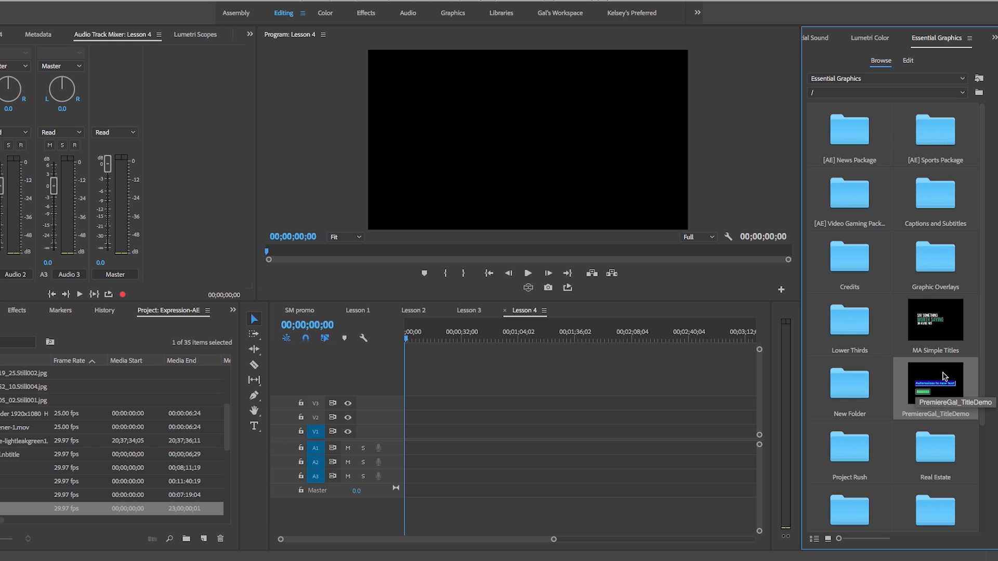
pyautogui.moveTo(938, 376); pyautogui.dragTo(409, 431)
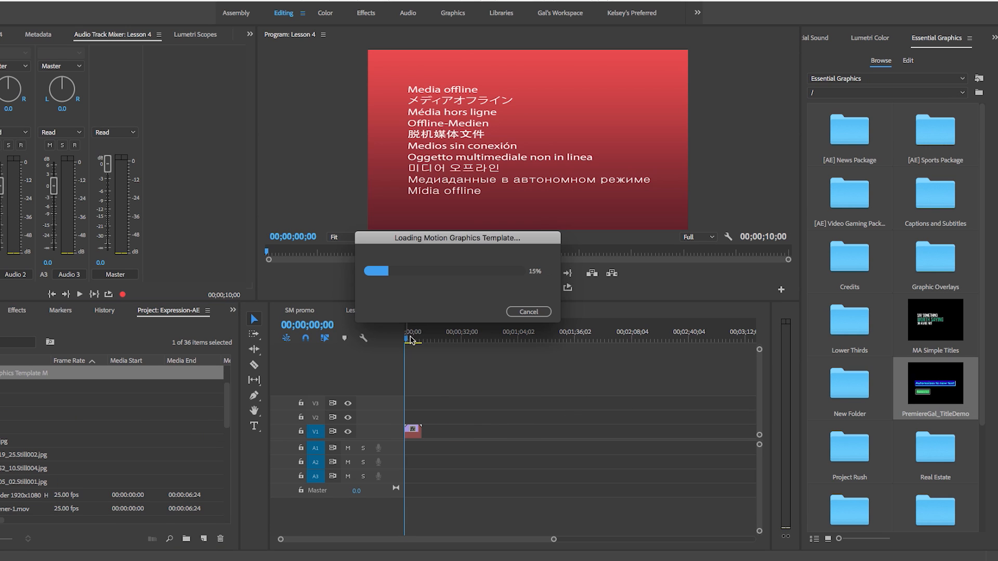
pyautogui.press('super+s')
pyautogui.moveTo(552, 539); pyautogui.dragTo(376, 539)
pyautogui.moveTo(426, 339)
pyautogui.mouseDown()
pyautogui.moveTo(438, 340)
pyautogui.moveTo(401, 339)
pyautogui.moveTo(424, 341)
pyautogui.mouseUp()
pyautogui.click(466, 428)
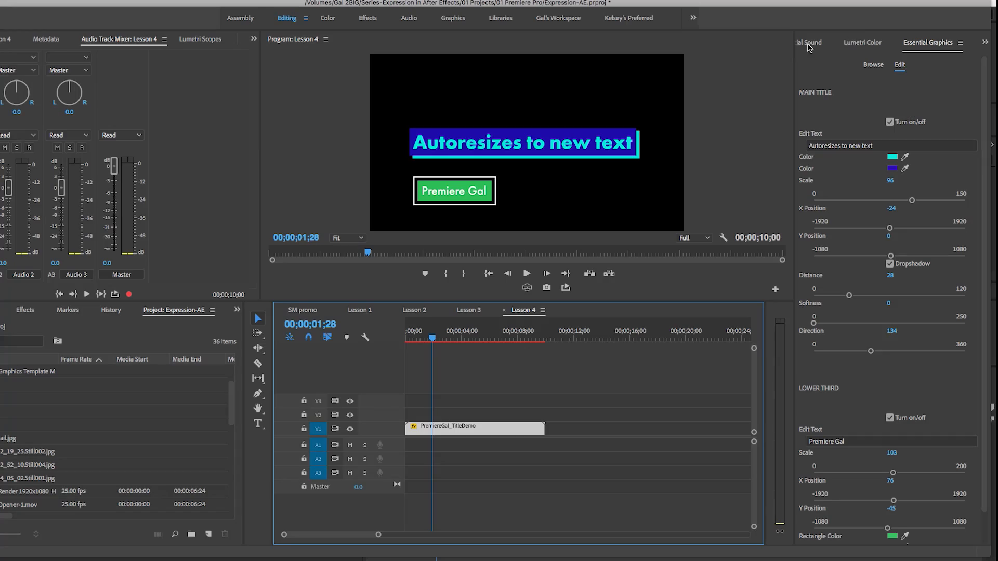
# Change the lower third's text to LOWER THIRD NEW, its scale to 100 and its X position to 77
pyautogui.scroll(-2, 872, 422)
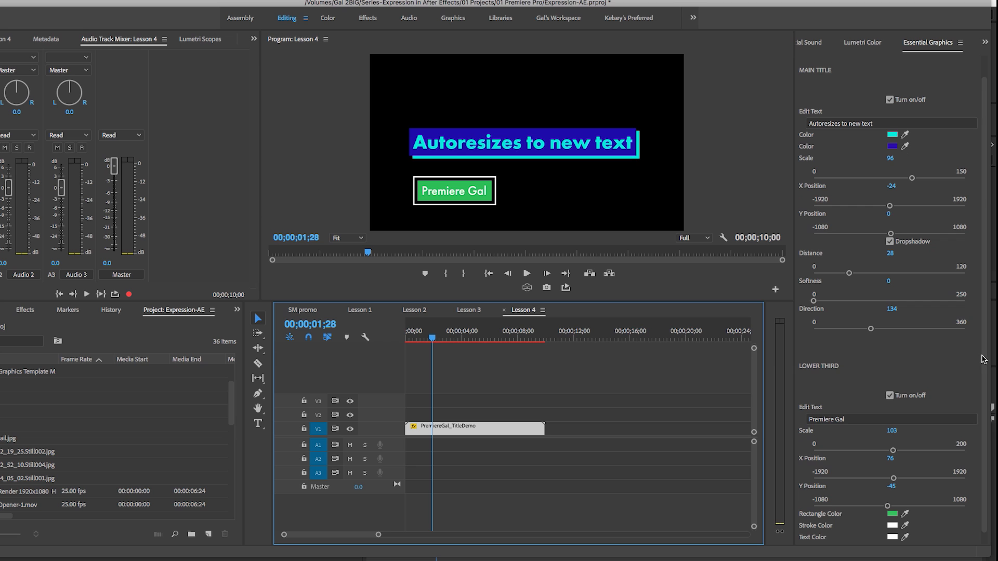
pyautogui.click(954, 400)
pyautogui.doubleClick(839, 408)
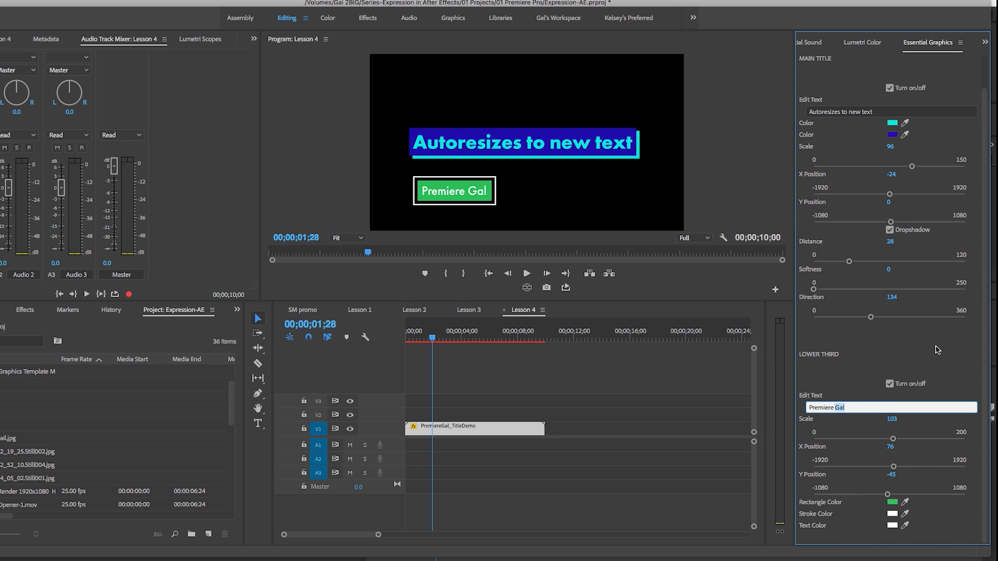
pyautogui.moveTo(983, 364); pyautogui.dragTo(986, 234)
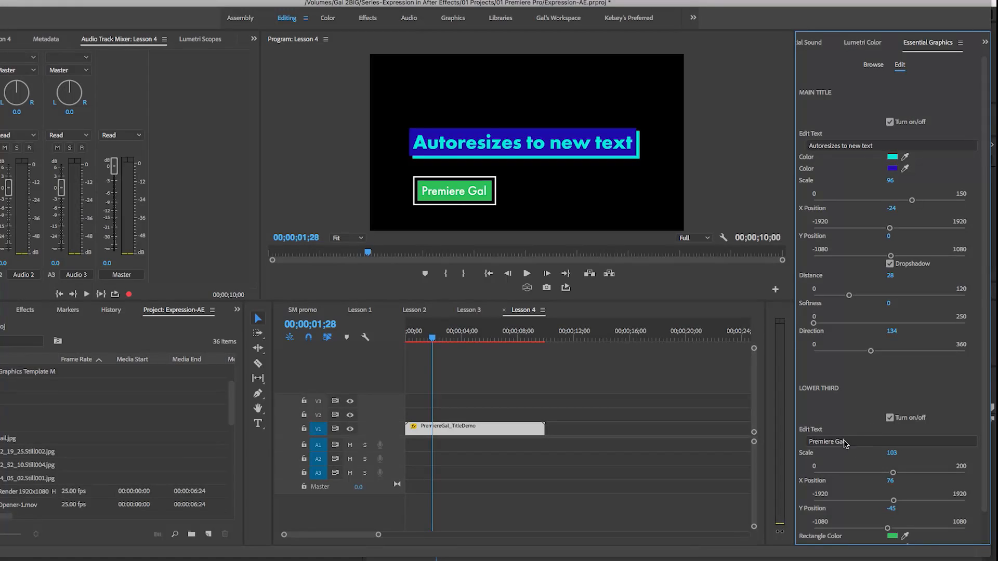
pyautogui.click(845, 442)
pyautogui.write('LOWER THIRD NEW')
pyautogui.click(829, 418)
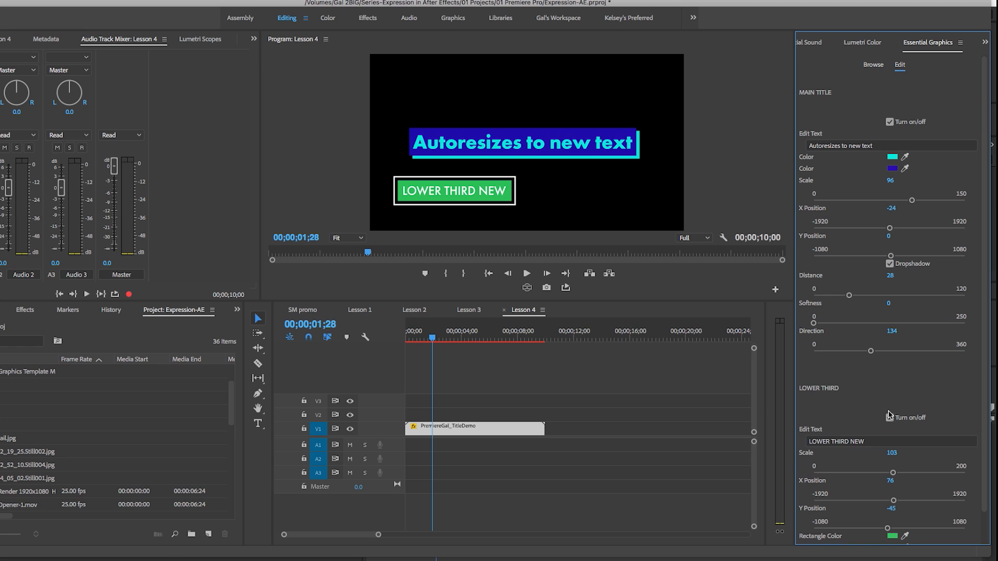
pyautogui.scroll(-1, 991, 407)
pyautogui.moveTo(892, 459); pyautogui.dragTo(893, 486)
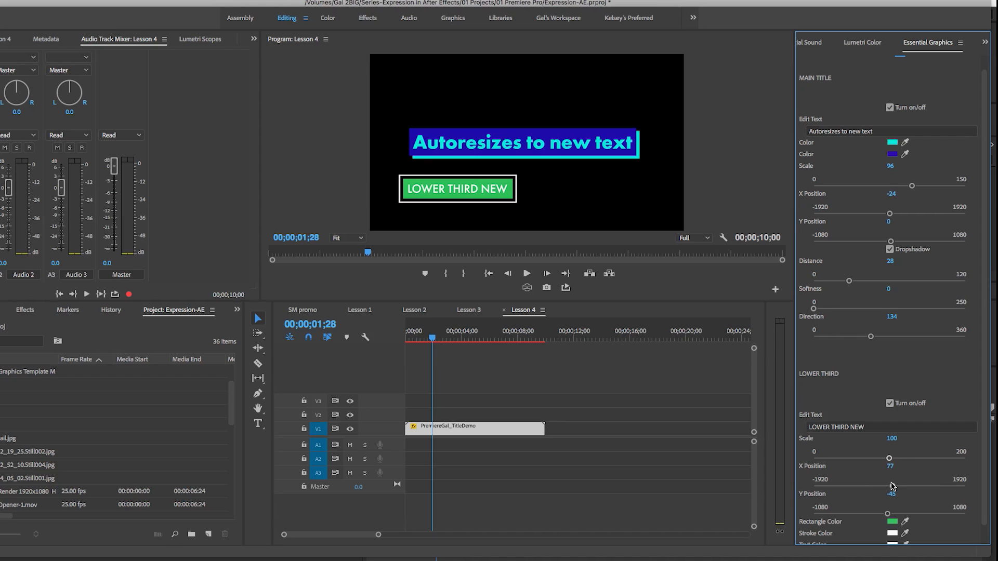
# Show the transparency grid behind the titles in the Program monitor to check their background, and hide it again
pyautogui.click(723, 238)
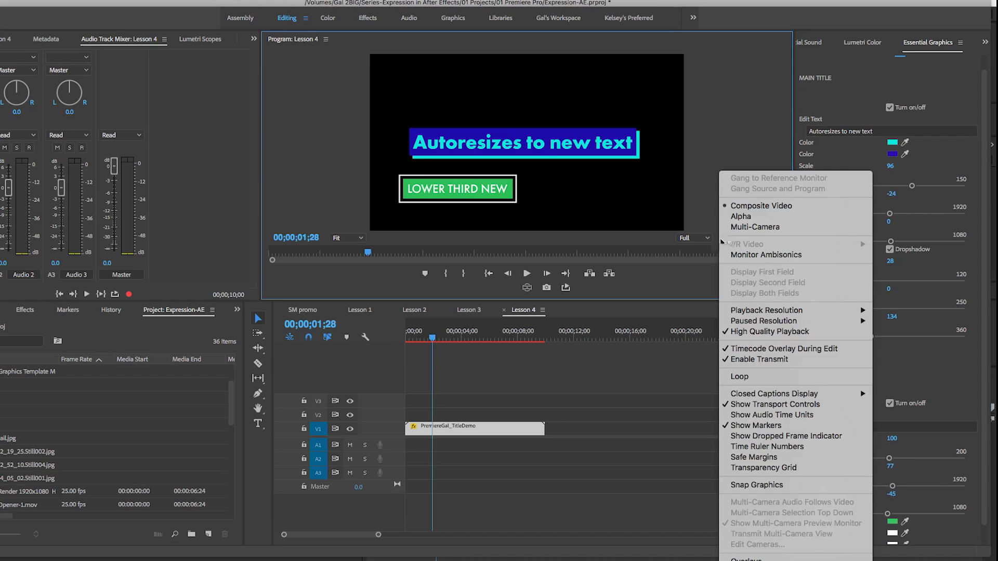
pyautogui.click(759, 468)
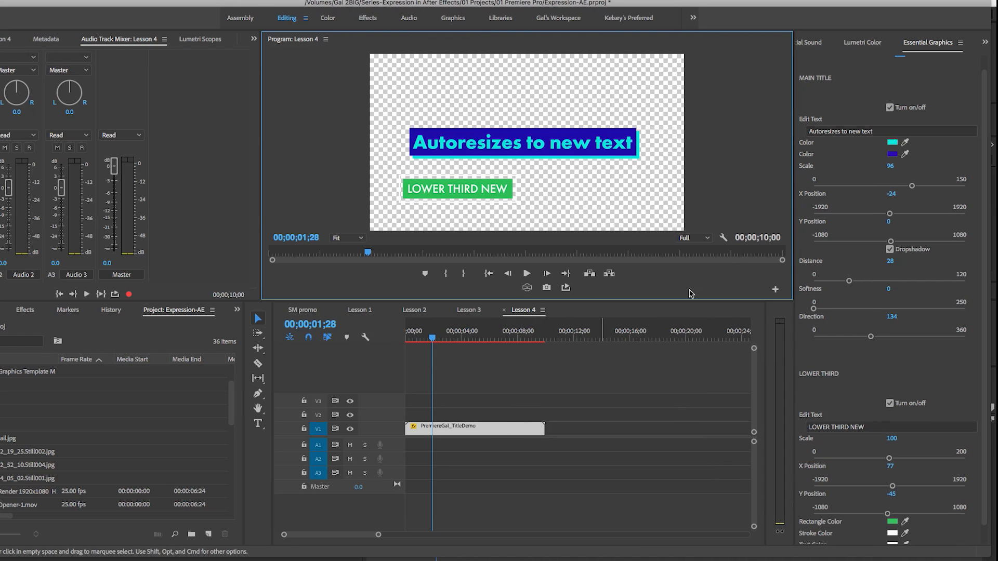
pyautogui.click(723, 237)
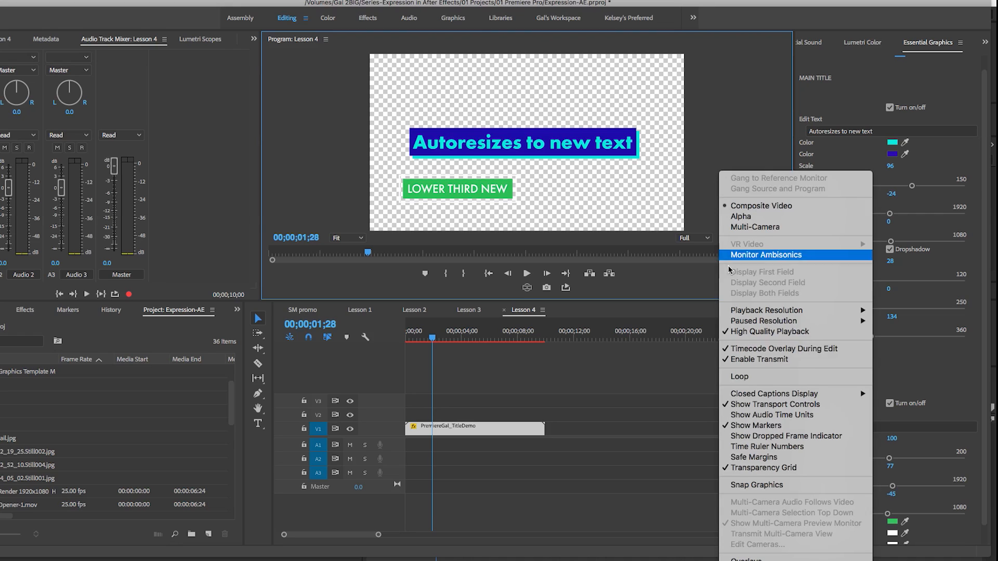
pyautogui.click(765, 470)
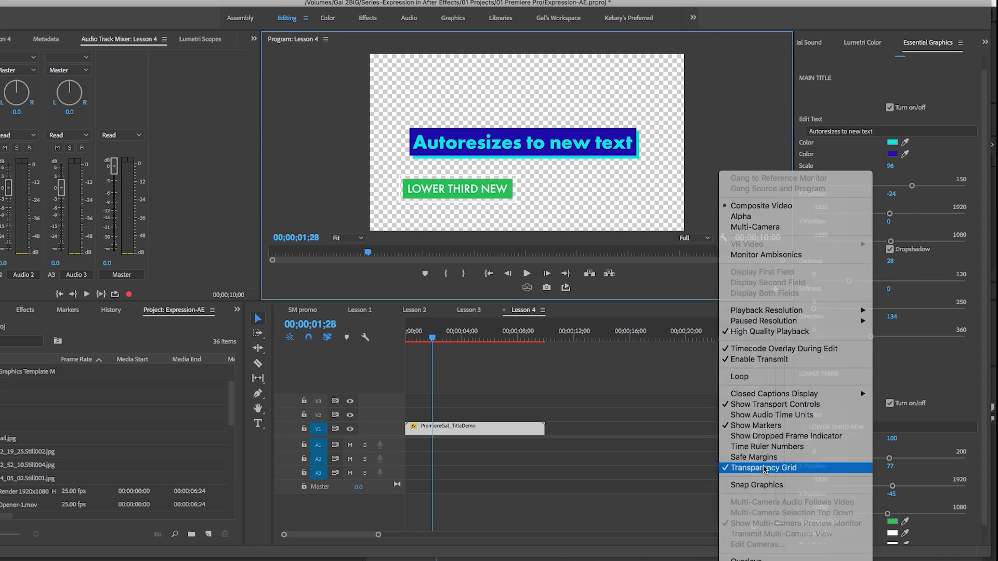
# Return to After Effects, select the Lower Third Left layer in MASTER and preview the current title animation
pyautogui.moveTo(125, 559)
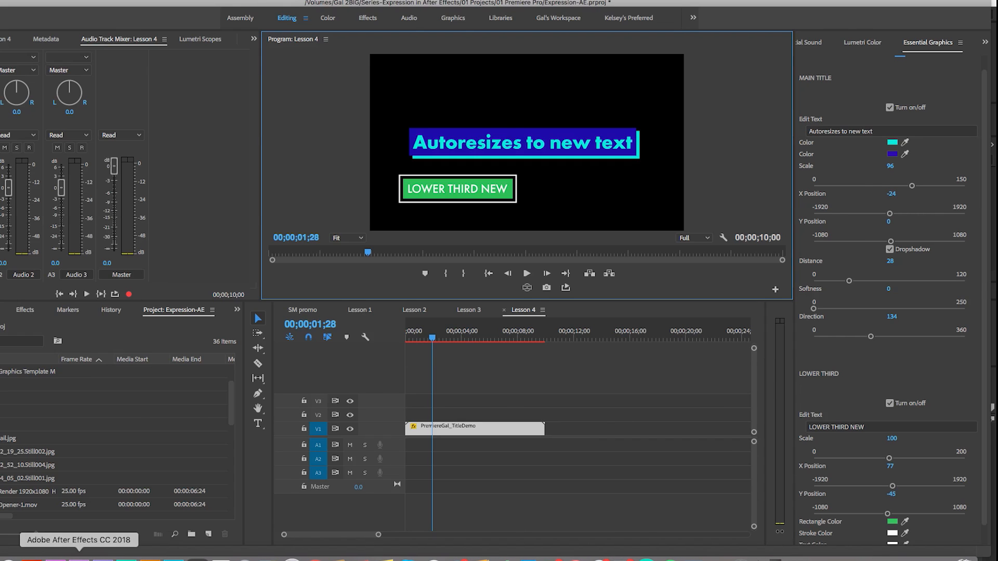
pyautogui.click(103, 558)
pyautogui.click(46, 439)
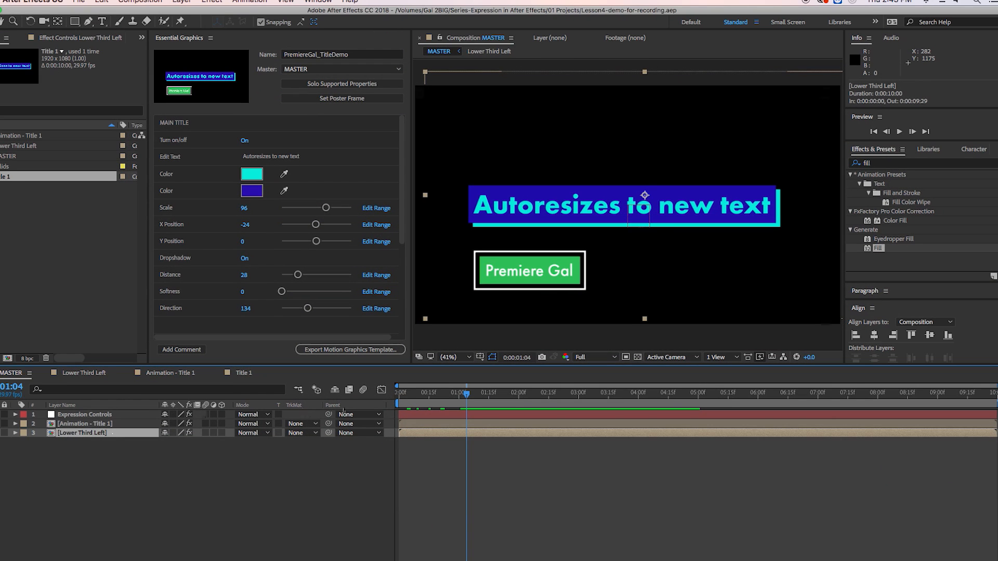
pyautogui.press('space')
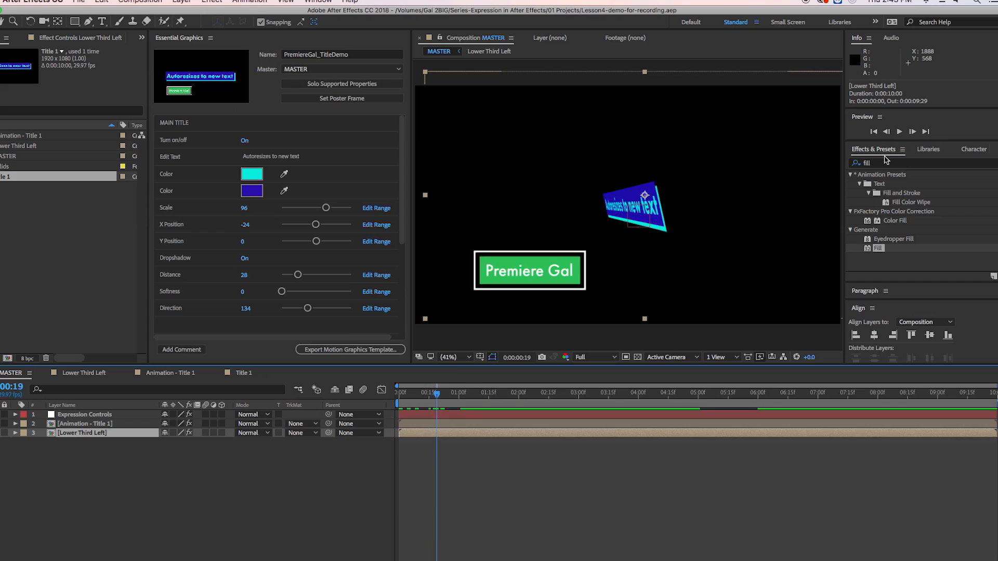
# Clear the effects search and apply the Stretch & Blur movement transition preset to the Lower Third Left layer at 0:00:00:00
pyautogui.click(882, 163)
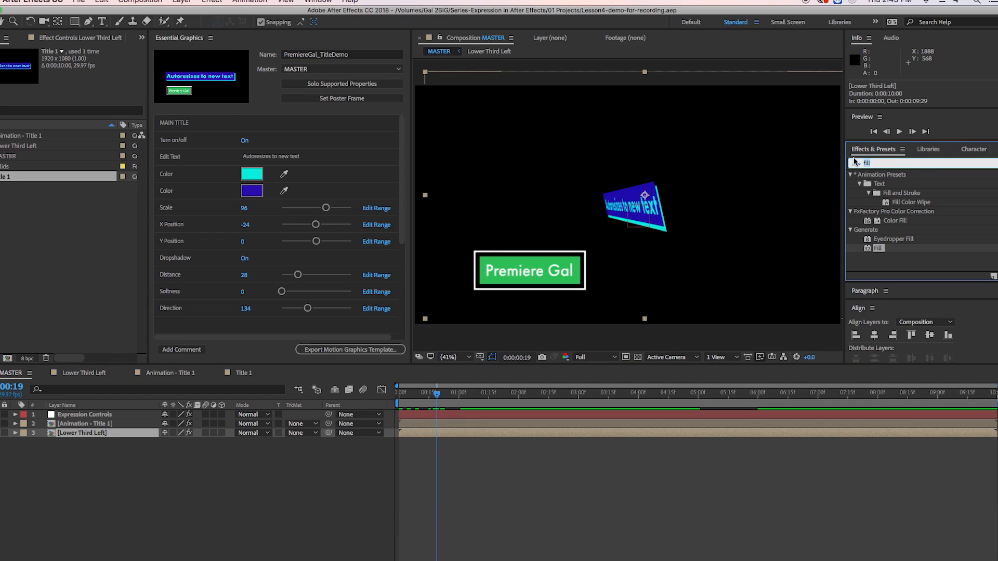
pyautogui.click(855, 162)
pyautogui.click(852, 176)
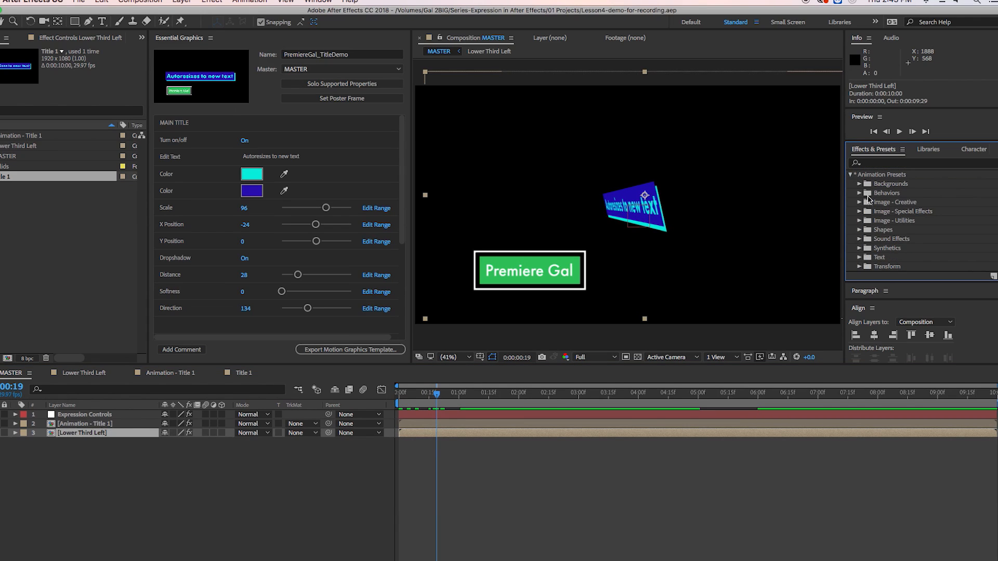
pyautogui.scroll(-4, 875, 242)
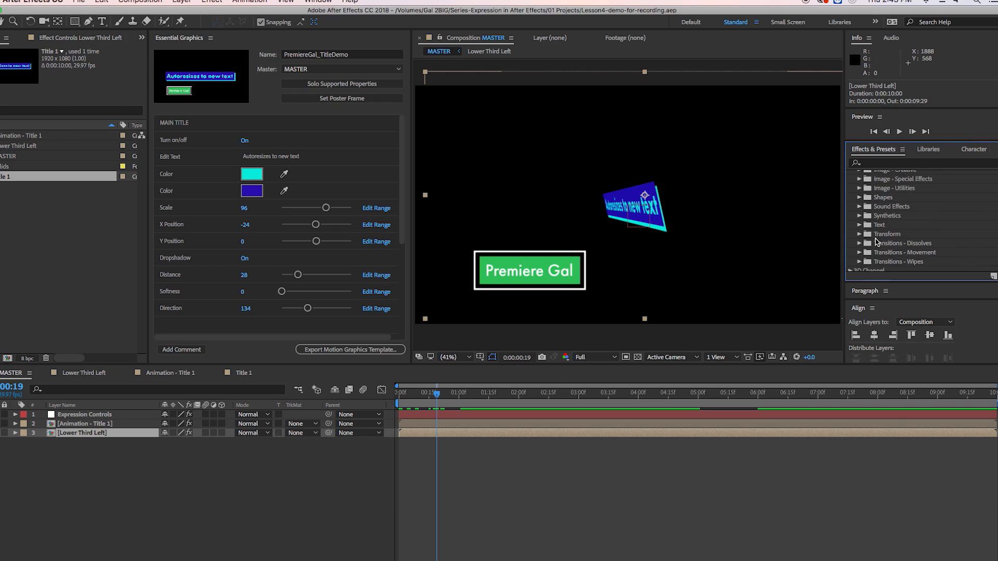
pyautogui.click(860, 245)
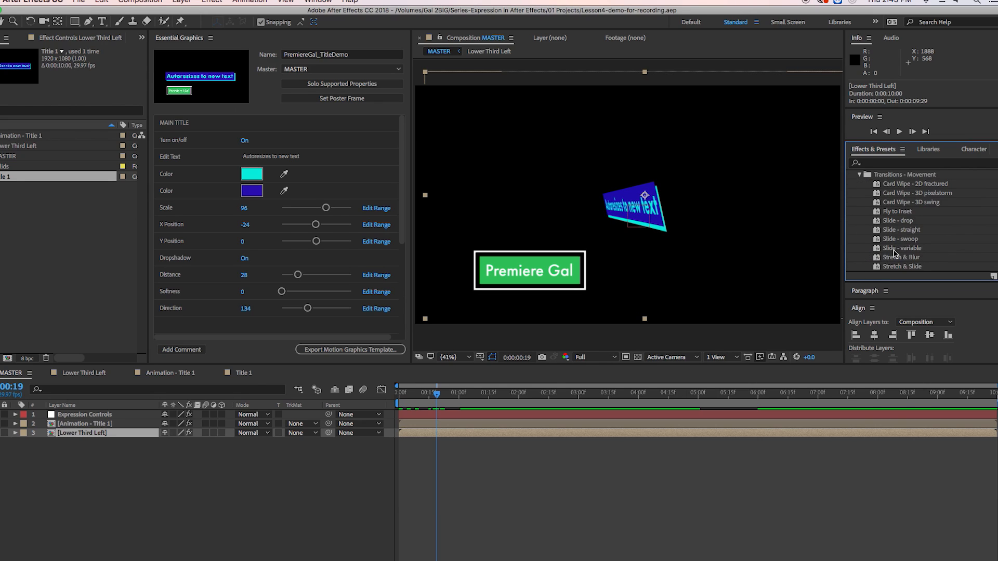
pyautogui.scroll(-1, 896, 250)
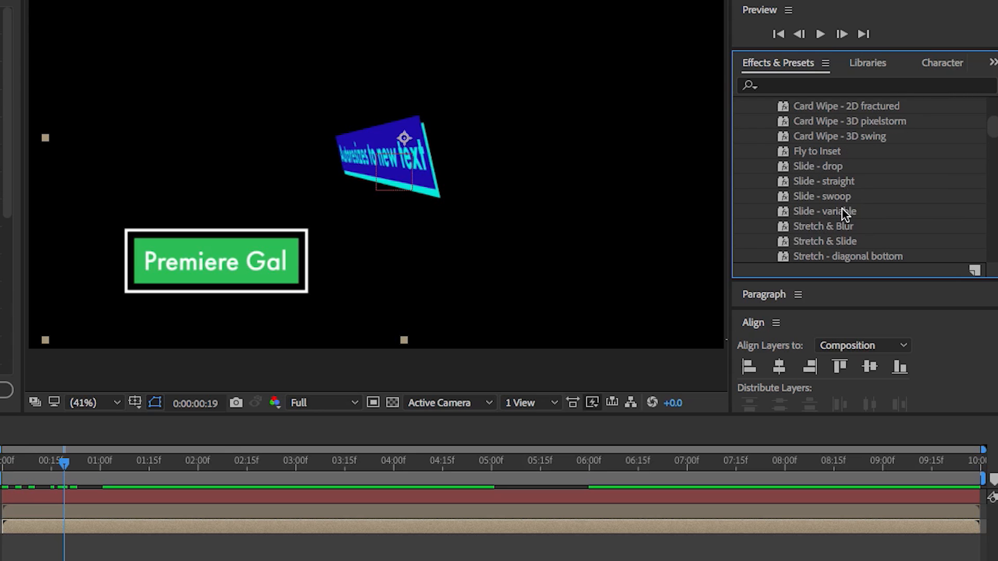
pyautogui.moveTo(841, 224)
pyautogui.mouseDown()
pyautogui.moveTo(412, 276)
pyautogui.moveTo(86, 464)
pyautogui.moveTo(320, 548)
pyautogui.moveTo(856, 234)
pyautogui.moveTo(825, 221)
pyautogui.mouseUp()
pyautogui.moveTo(61, 459); pyautogui.dragTo(3, 463)
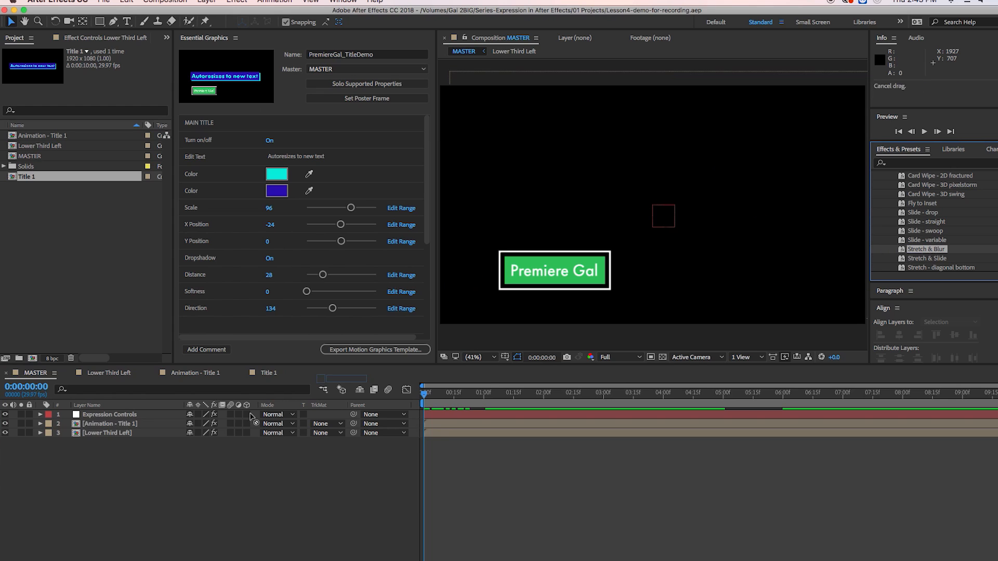
pyautogui.click(0, 527)
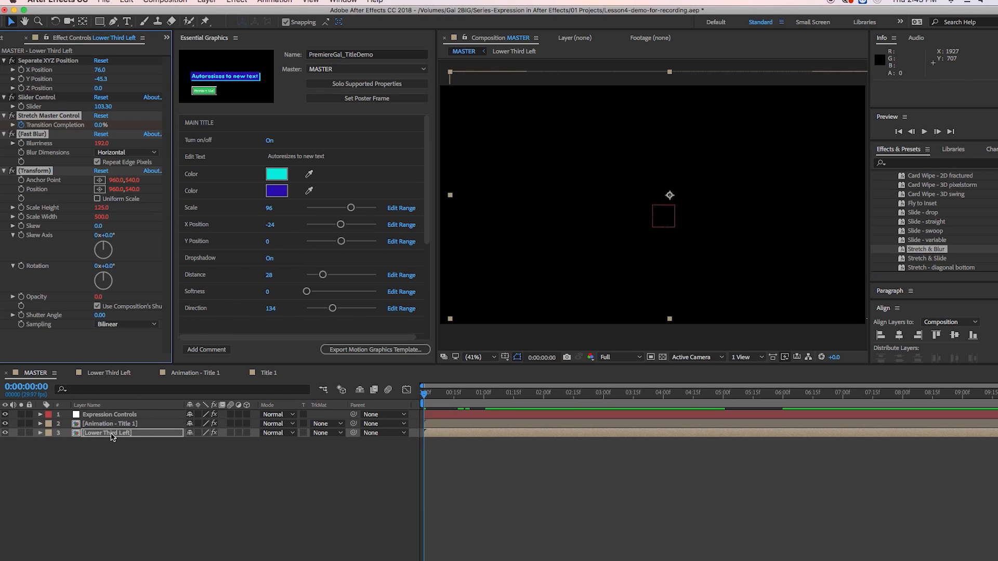
# Preview the lower third's stretch and blur animation alongside the main title, and park the playhead at 0:00:01:16
pyautogui.press('space')
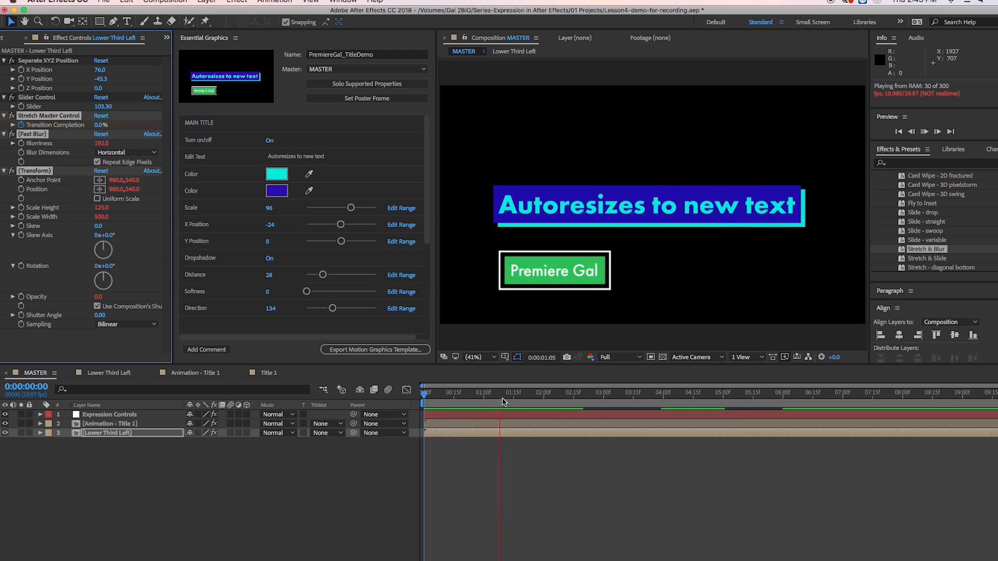
pyautogui.press('space')
pyautogui.press('space')
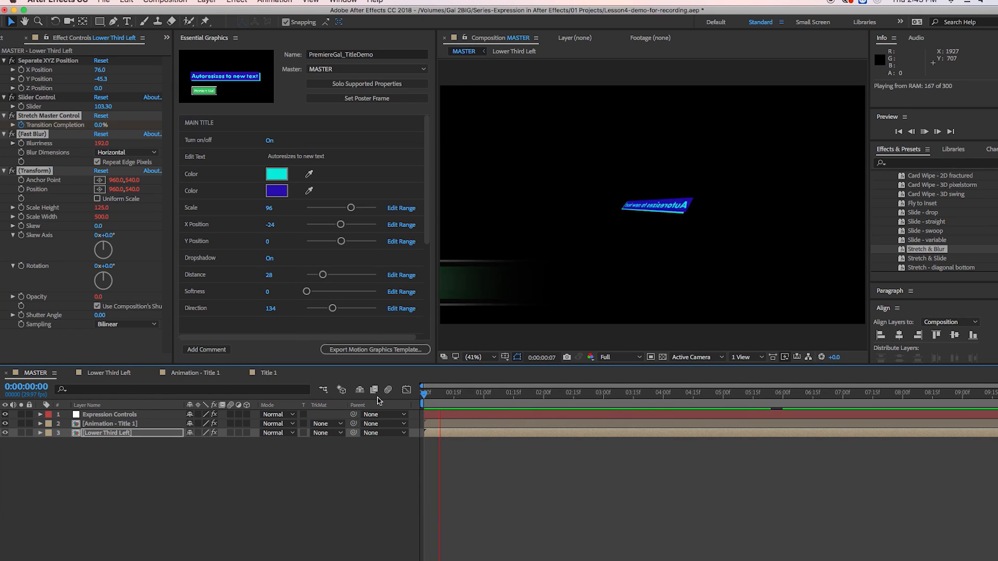
pyautogui.click(516, 390)
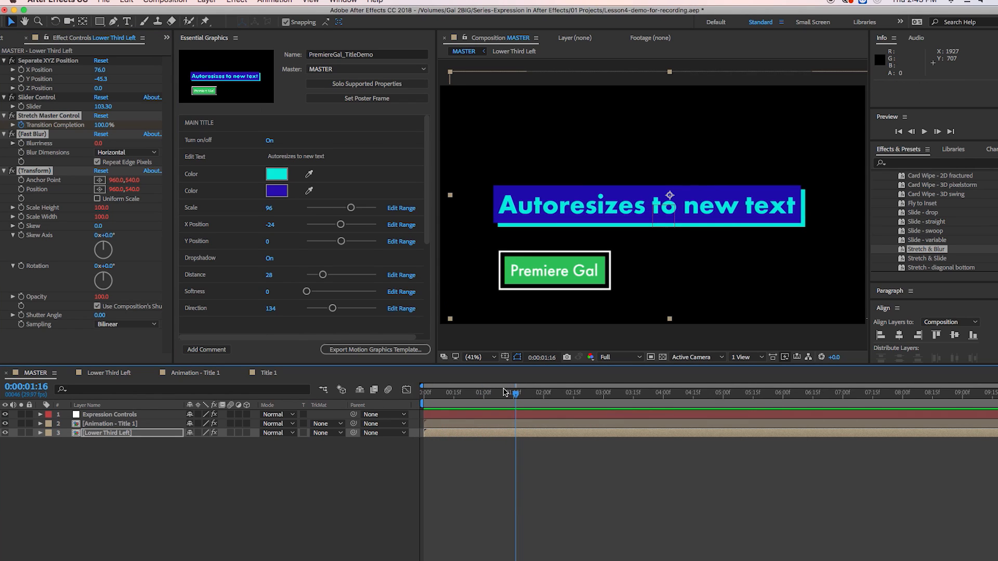
# Turn off the main title and preview the lower third animation on its own from the start
pyautogui.click(268, 141)
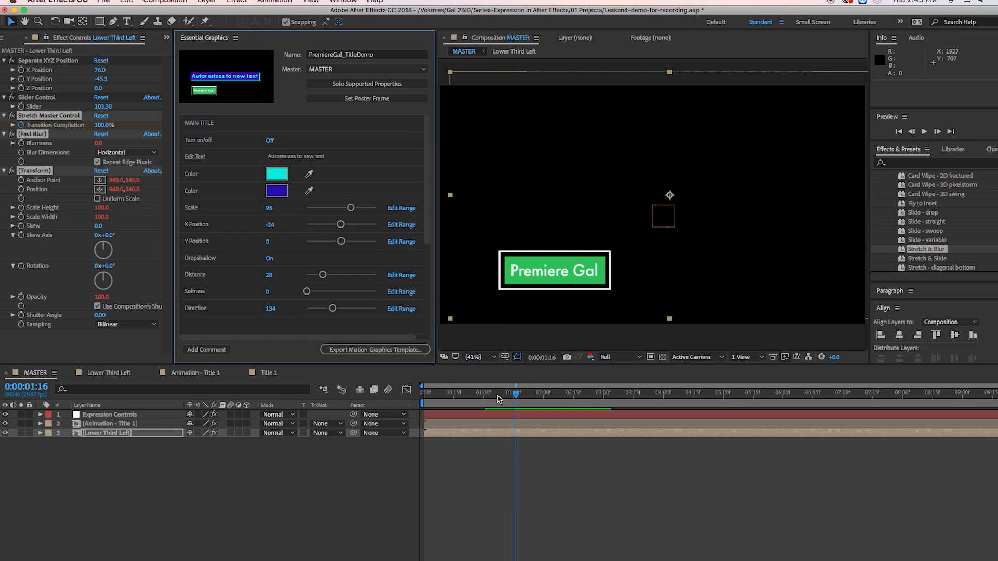
pyautogui.press('Home')
pyautogui.press('space')
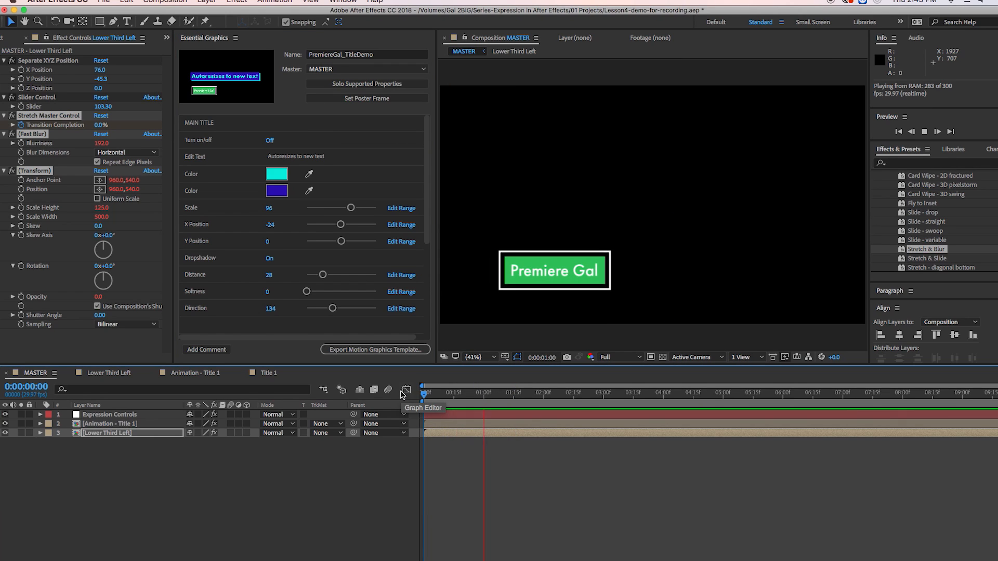
pyautogui.press('space')
# Reveal the Stretch Master Control keyframes on Lower Third Left and move the ending Transition Completion keyframe to 0:00:00:18
pyautogui.press('e')
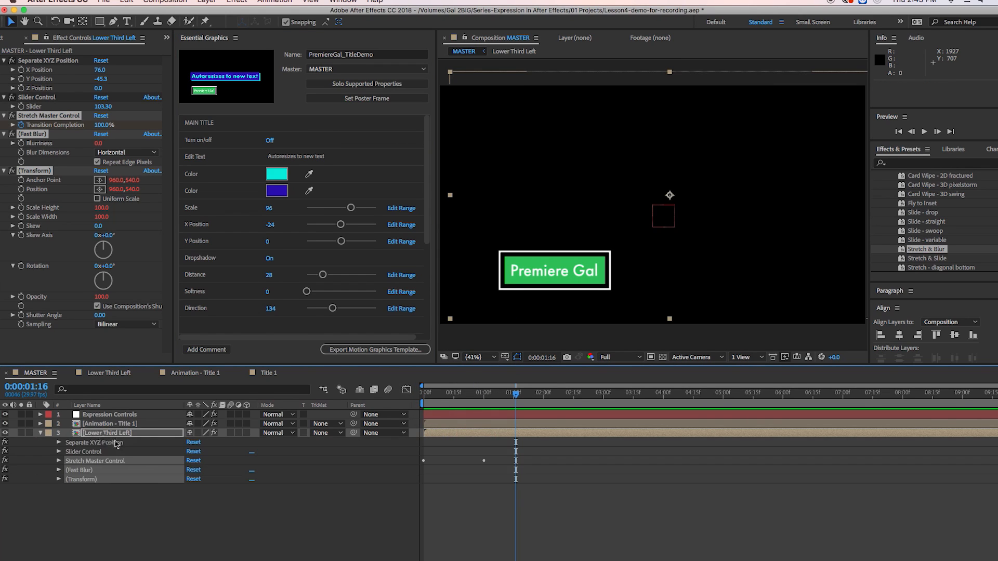
pyautogui.click(59, 461)
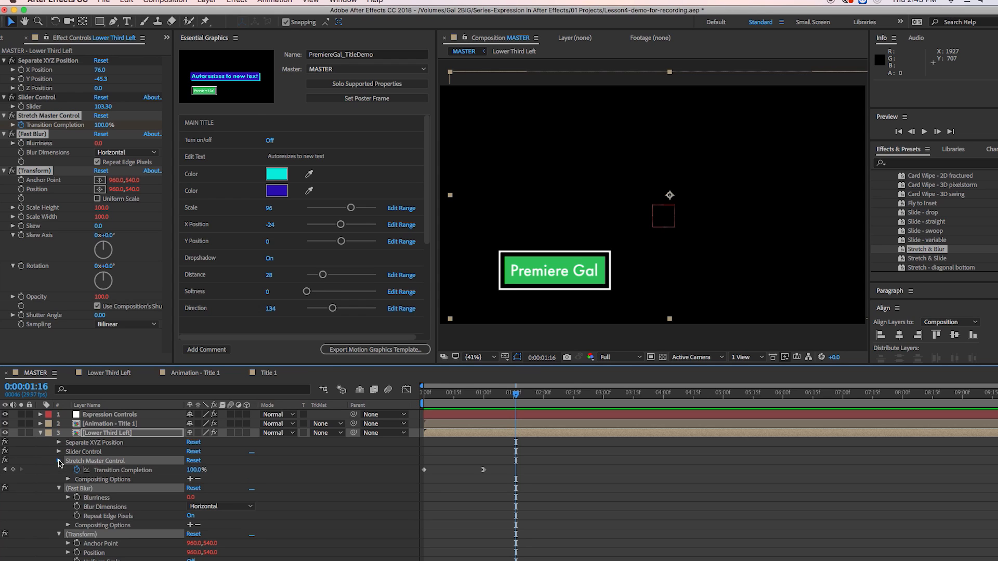
pyautogui.click(492, 486)
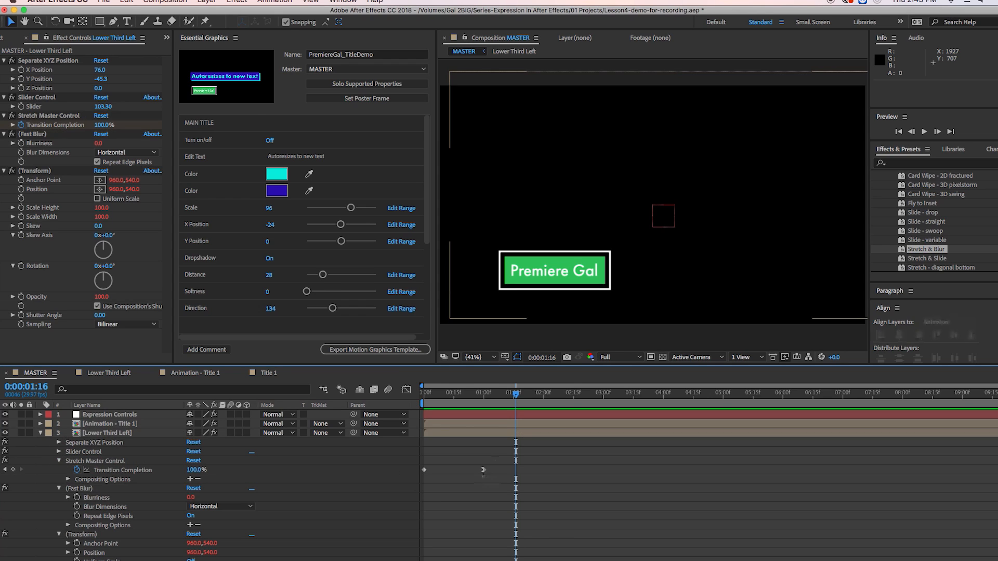
pyautogui.moveTo(425, 396); pyautogui.dragTo(469, 404)
pyautogui.click(484, 470)
pyautogui.moveTo(484, 470); pyautogui.dragTo(458, 471)
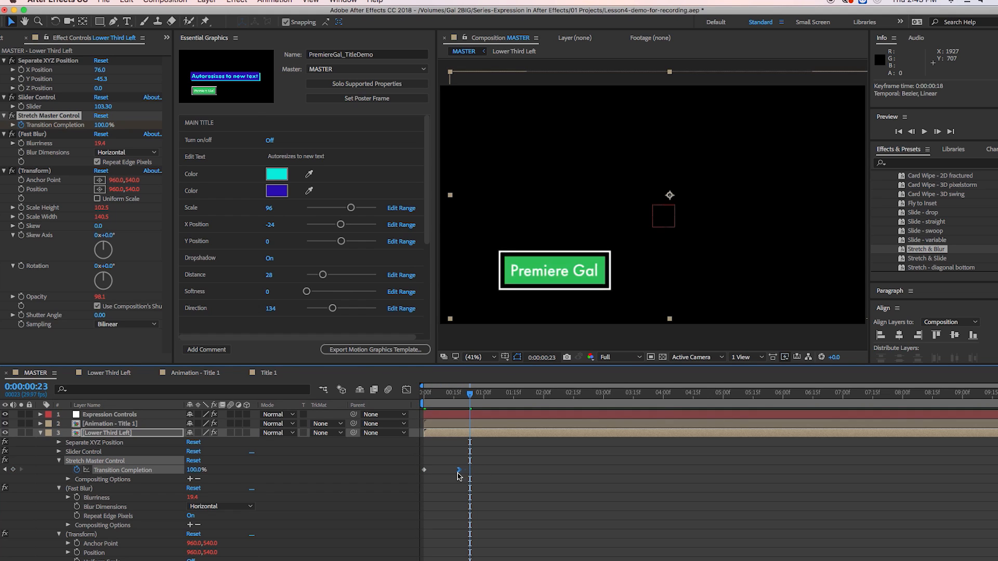
# Preview the lower third's retimed stretch and blur entrance from the start of the composition
pyautogui.press('space')
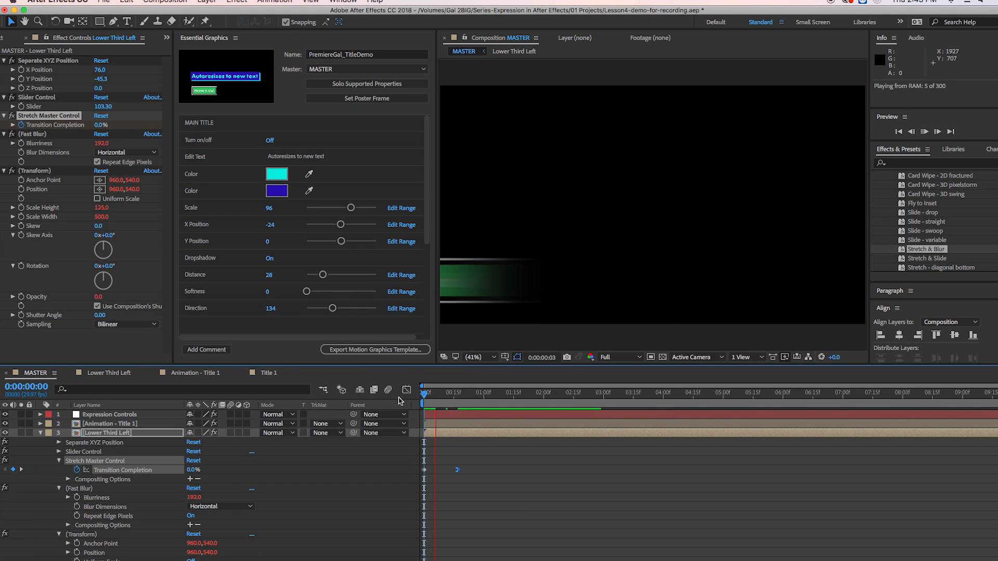
pyautogui.press('space')
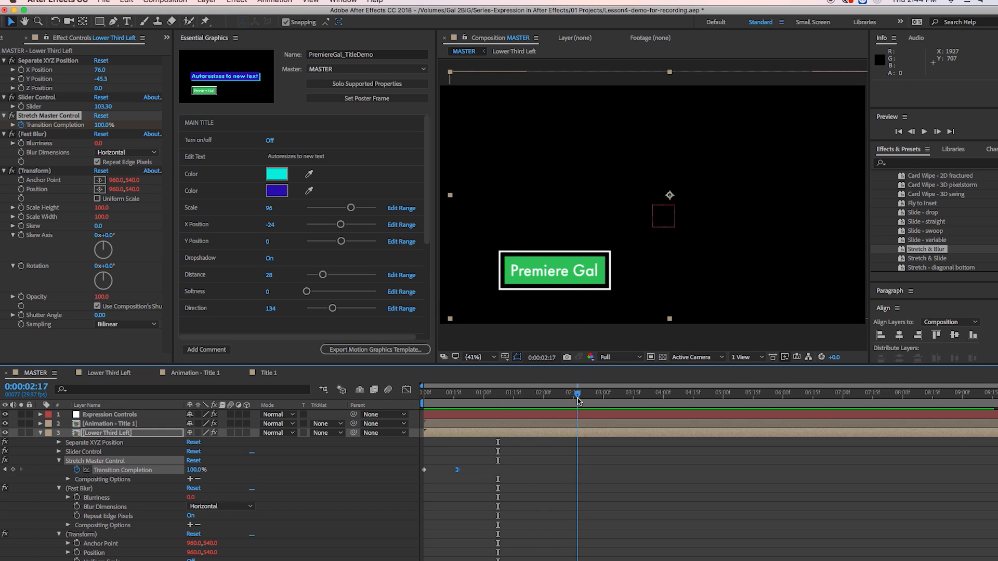
# Add exit keyframes for Lower Third Left's Transition Completion, holding 100% at 0:00:03:01 and reaching 0% at 0:00:03:22, and scrub through them
pyautogui.moveTo(603, 403); pyautogui.dragTo(606, 403)
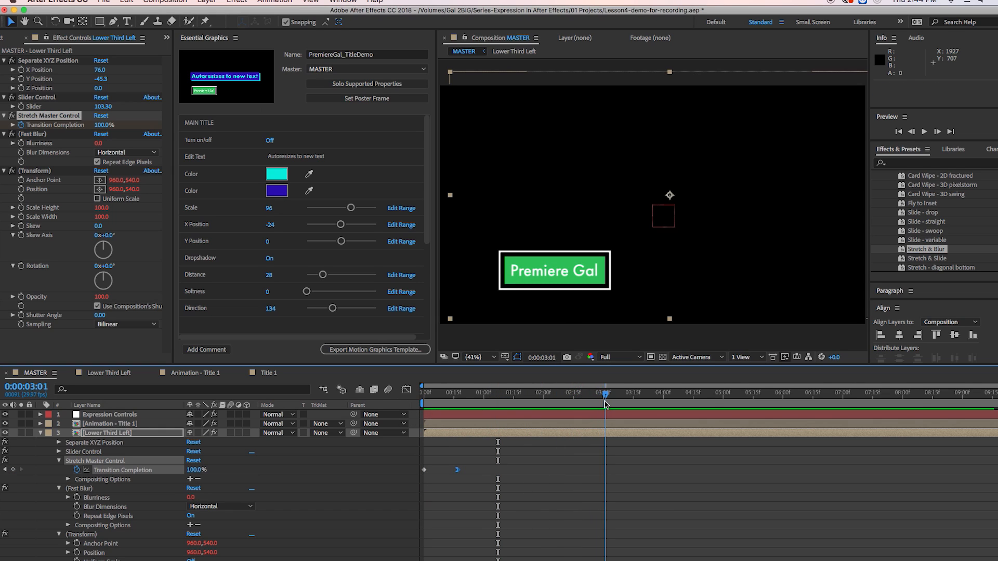
pyautogui.click(13, 470)
pyautogui.moveTo(605, 396); pyautogui.dragTo(647, 401)
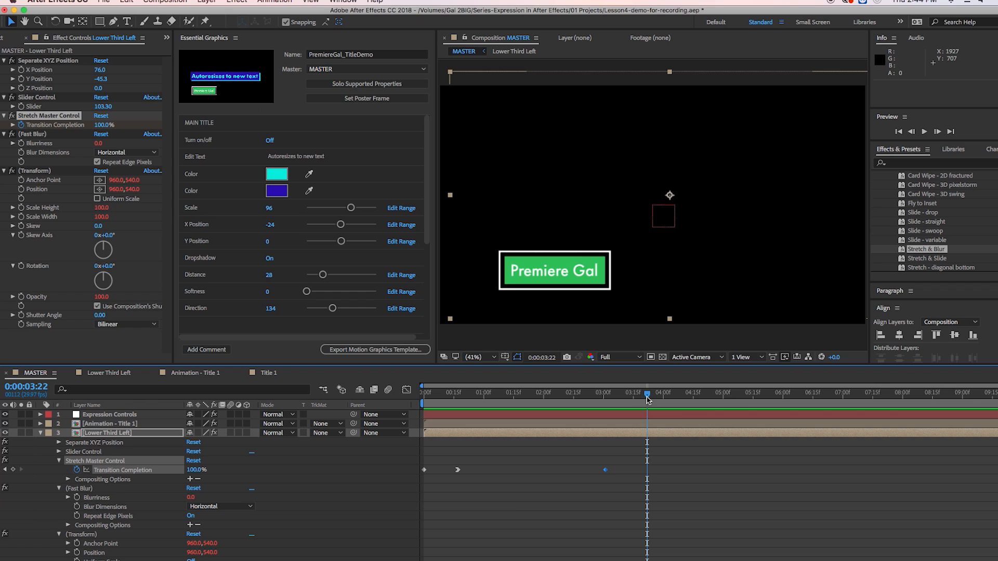
pyautogui.click(192, 470)
pyautogui.write('0')
pyautogui.press('Return')
pyautogui.moveTo(601, 403); pyautogui.dragTo(646, 420)
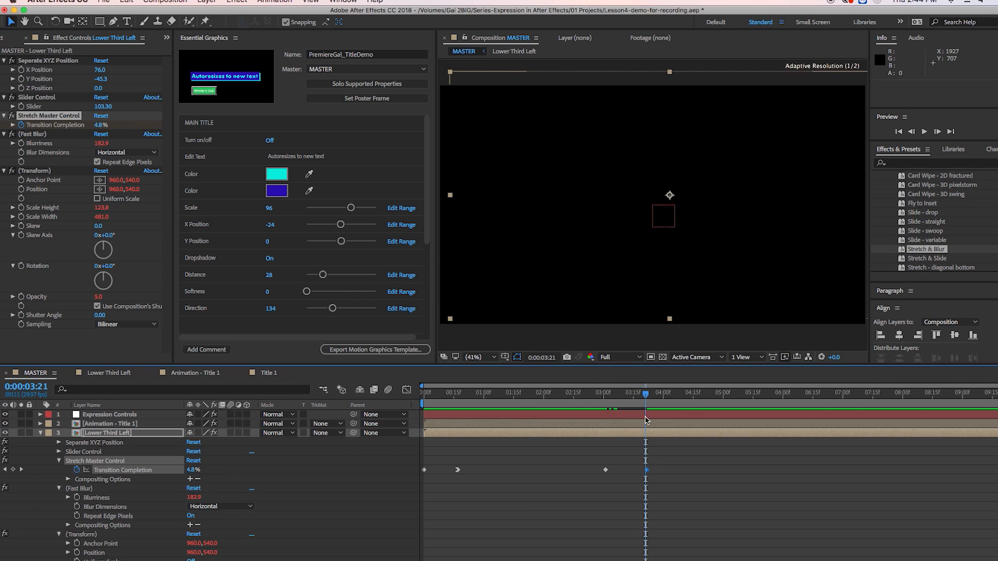
# Apply Easy Ease Out to the final Transition Completion keyframe and preview the lower third's exit animation
pyautogui.rightClick(647, 474)
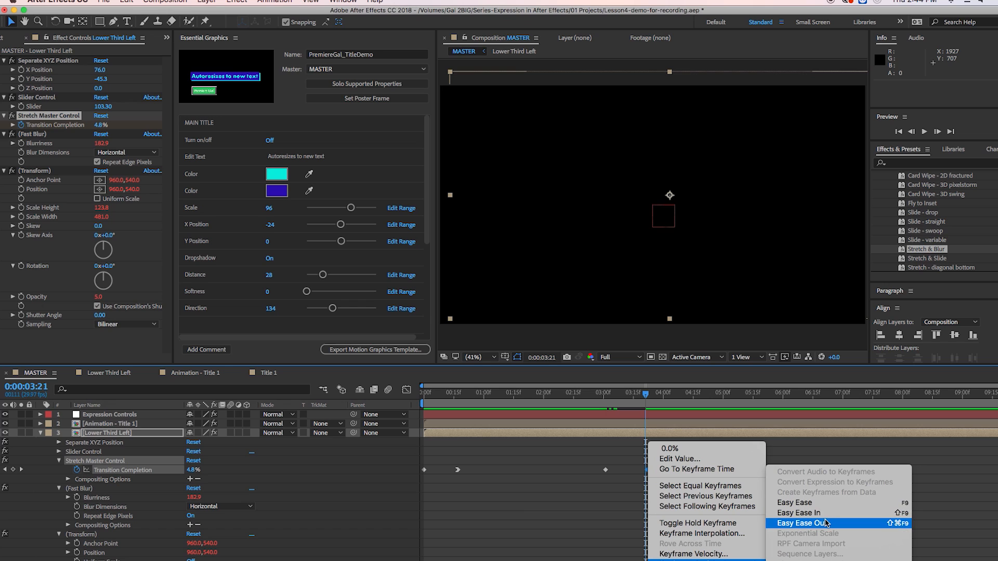
pyautogui.click(827, 524)
pyautogui.moveTo(646, 394); pyautogui.dragTo(614, 395)
pyautogui.press('space')
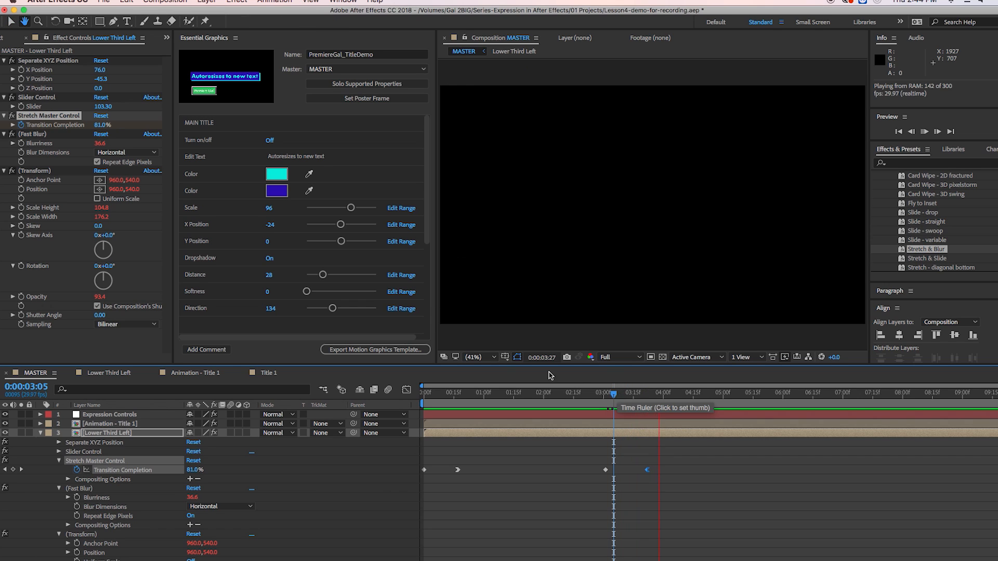
pyautogui.press('space')
# Turn the main title back on with the playhead at 0:00:01:08 and export the motion graphics template to Essential Graphics
pyautogui.moveTo(458, 396); pyautogui.dragTo(499, 397)
pyautogui.click(270, 140)
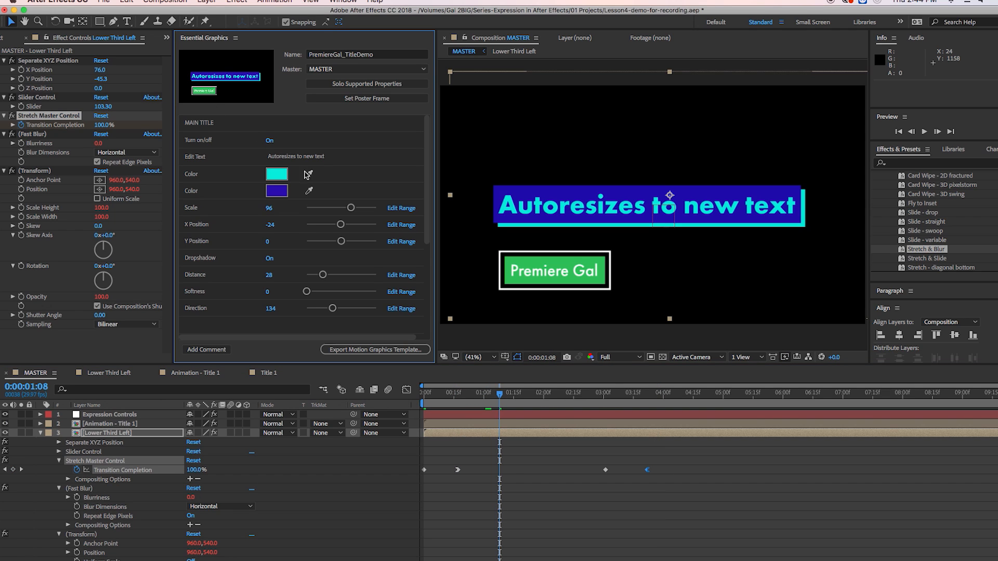
pyautogui.click(376, 350)
pyautogui.click(586, 308)
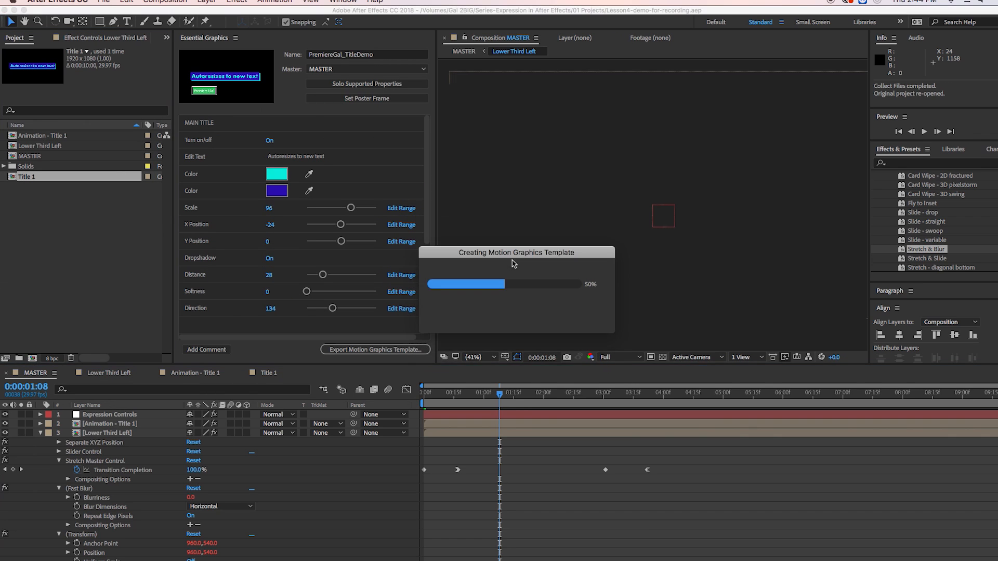
pyautogui.click(520, 273)
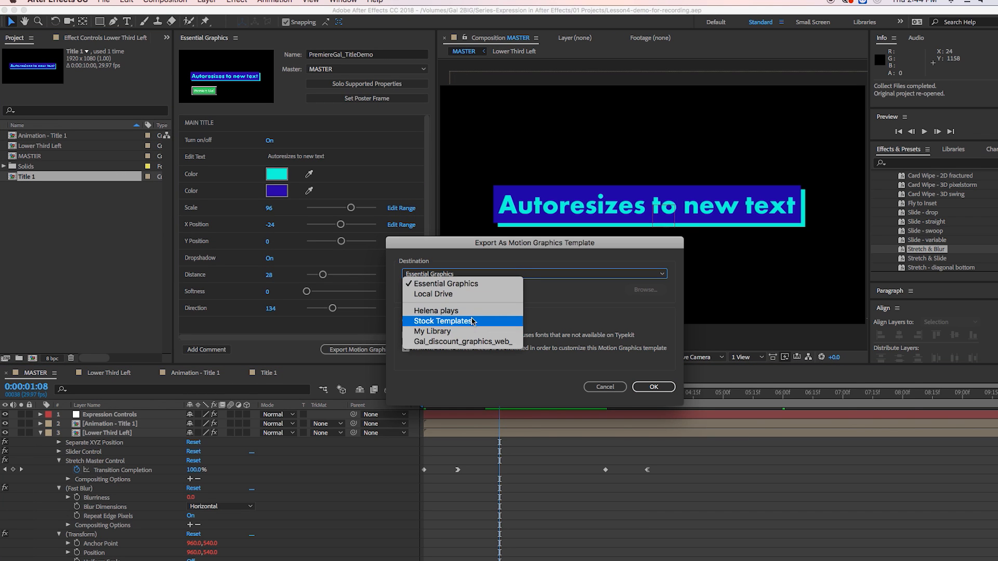
pyautogui.click(446, 283)
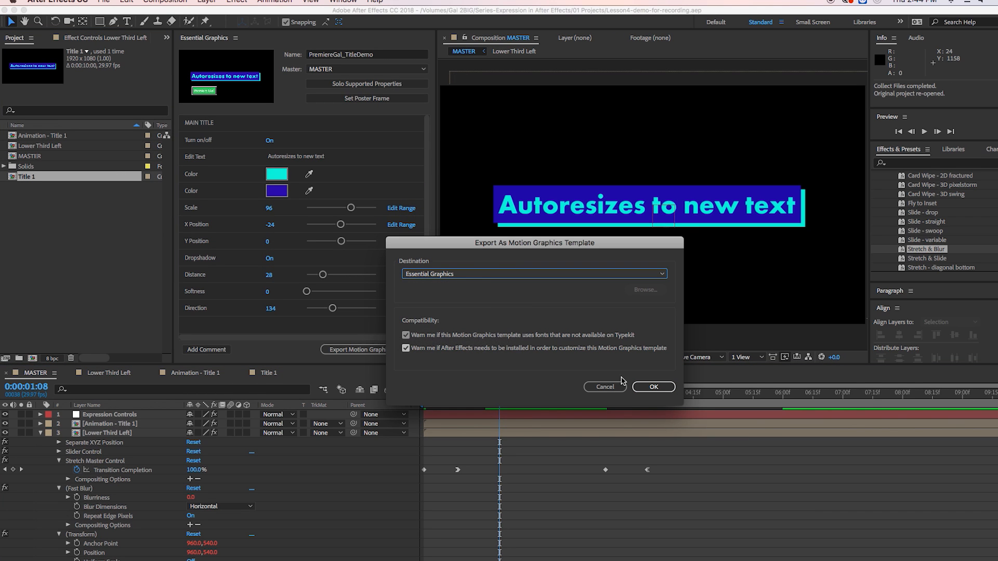
pyautogui.click(653, 388)
pyautogui.click(579, 318)
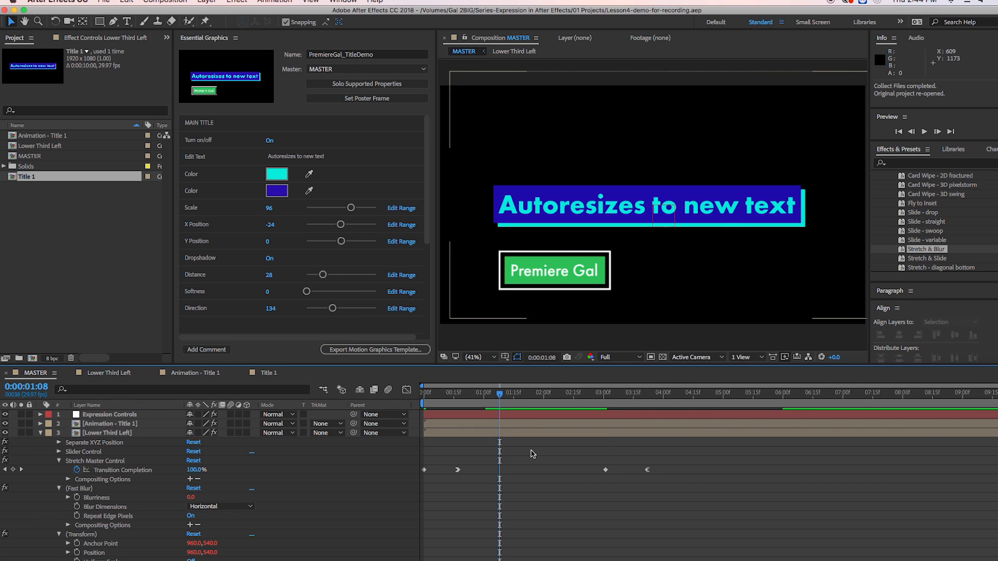
# Switch to Premiere Pro and delete the old PremiereGal_TitleDemo clip from the Lesson 4 sequence
pyautogui.moveTo(121, 557)
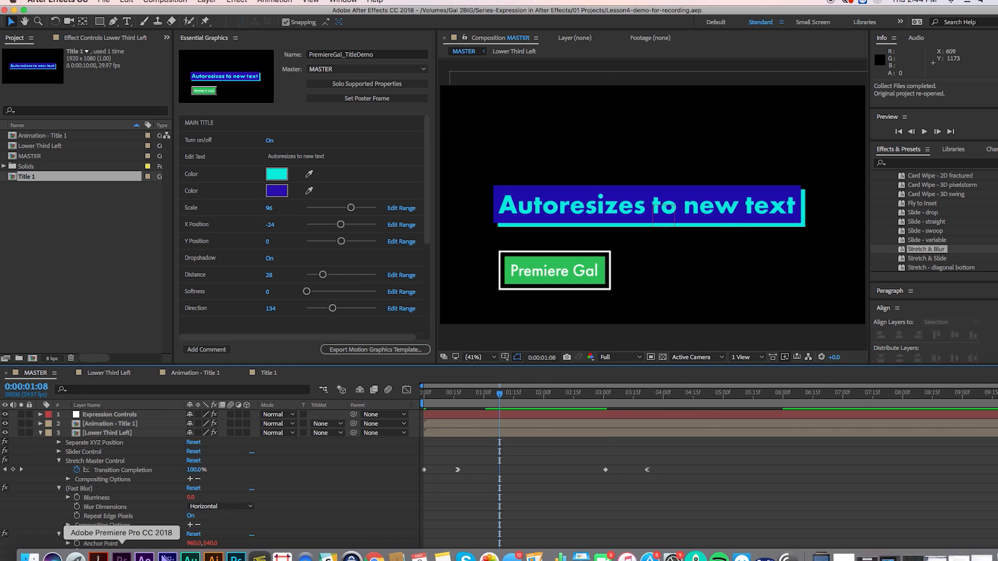
pyautogui.click(121, 557)
pyautogui.moveTo(489, 337)
pyautogui.mouseDown()
pyautogui.moveTo(466, 339)
pyautogui.moveTo(490, 339)
pyautogui.mouseUp()
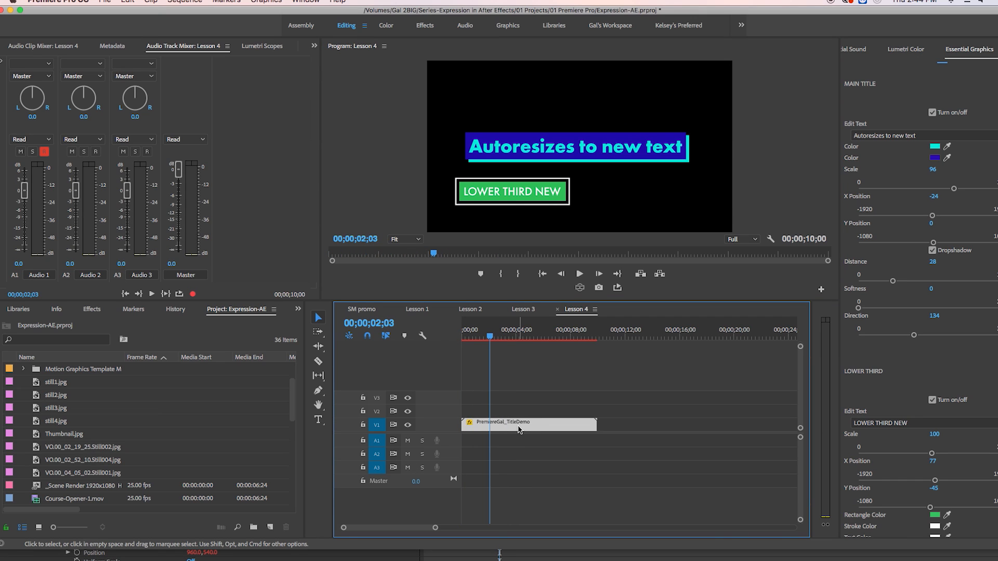
pyautogui.press('Delete')
# Place the re-exported PremiereGal_TitleDemo template at the start of track V1 and scrub through its opening
pyautogui.click(915, 71)
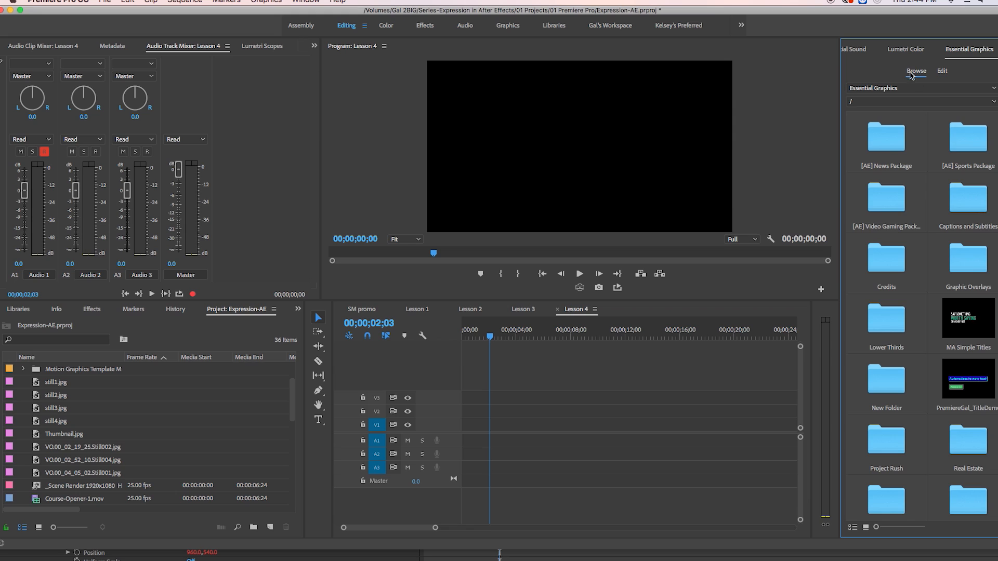
pyautogui.moveTo(960, 375); pyautogui.dragTo(463, 423)
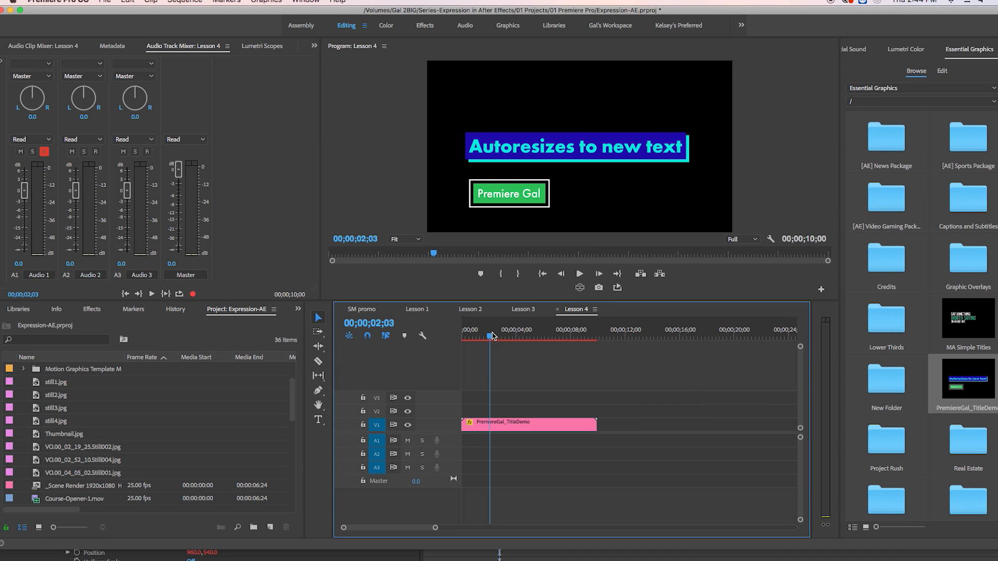
pyautogui.moveTo(493, 335); pyautogui.dragTo(464, 337)
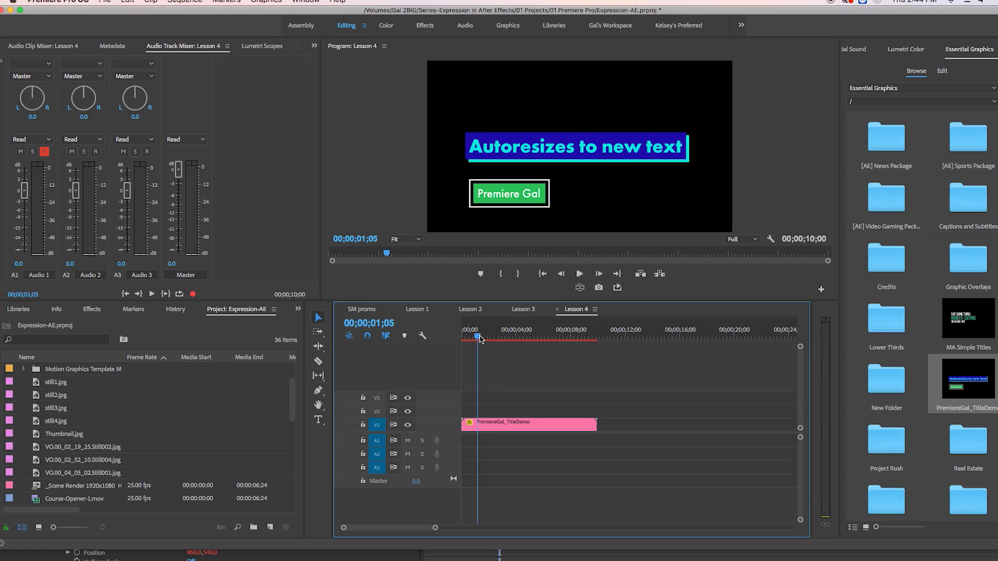